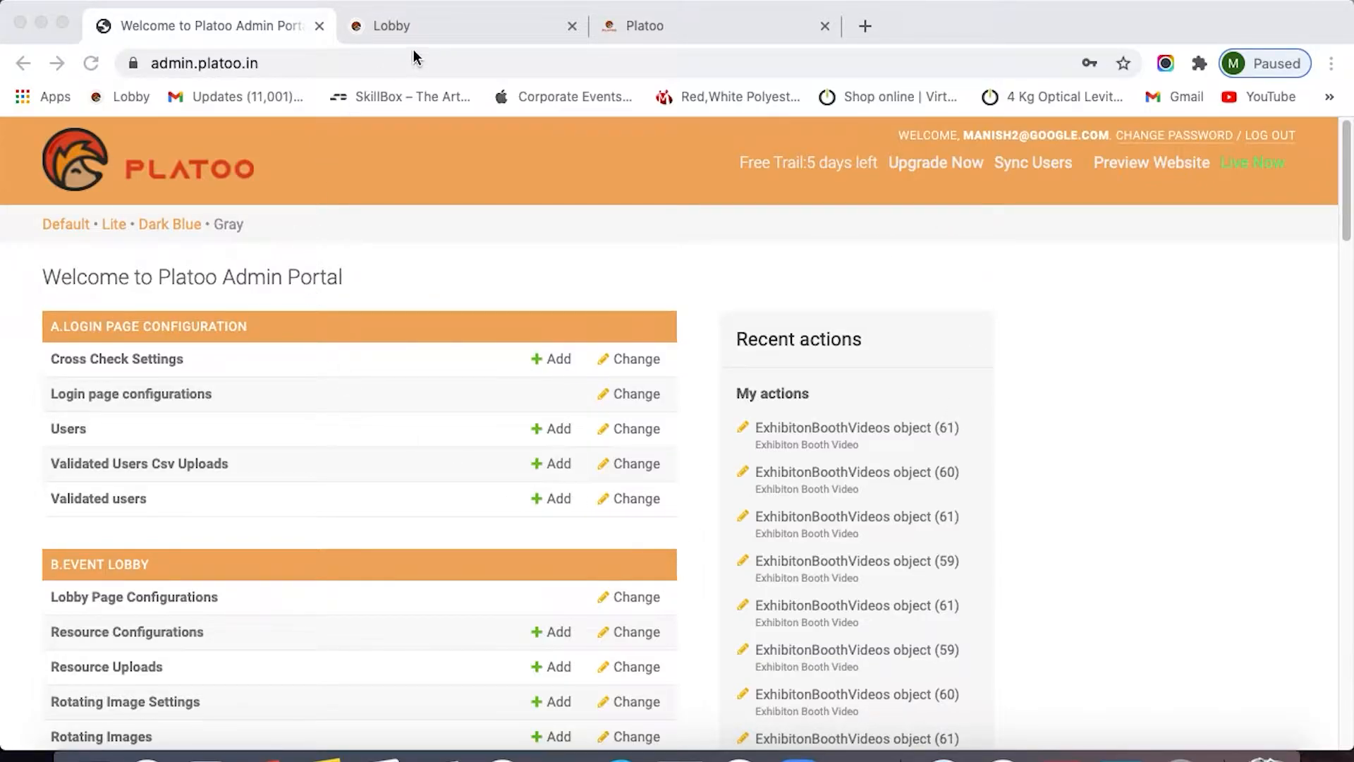
Look at the event Lobby page and the configuration sections of the admin portal
{"action": "left_click", "coordinate": [431, 41]}
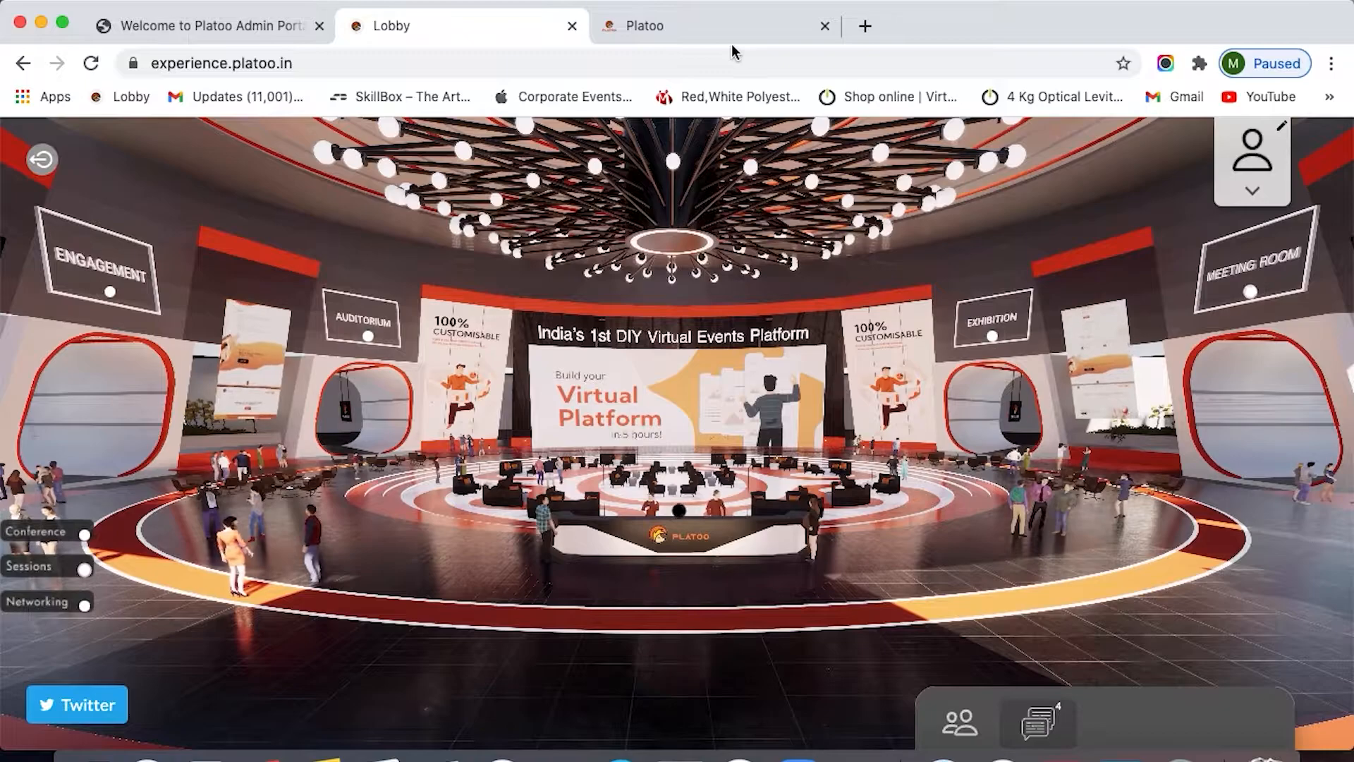
{"action": "left_click", "coordinate": [303, 25]}
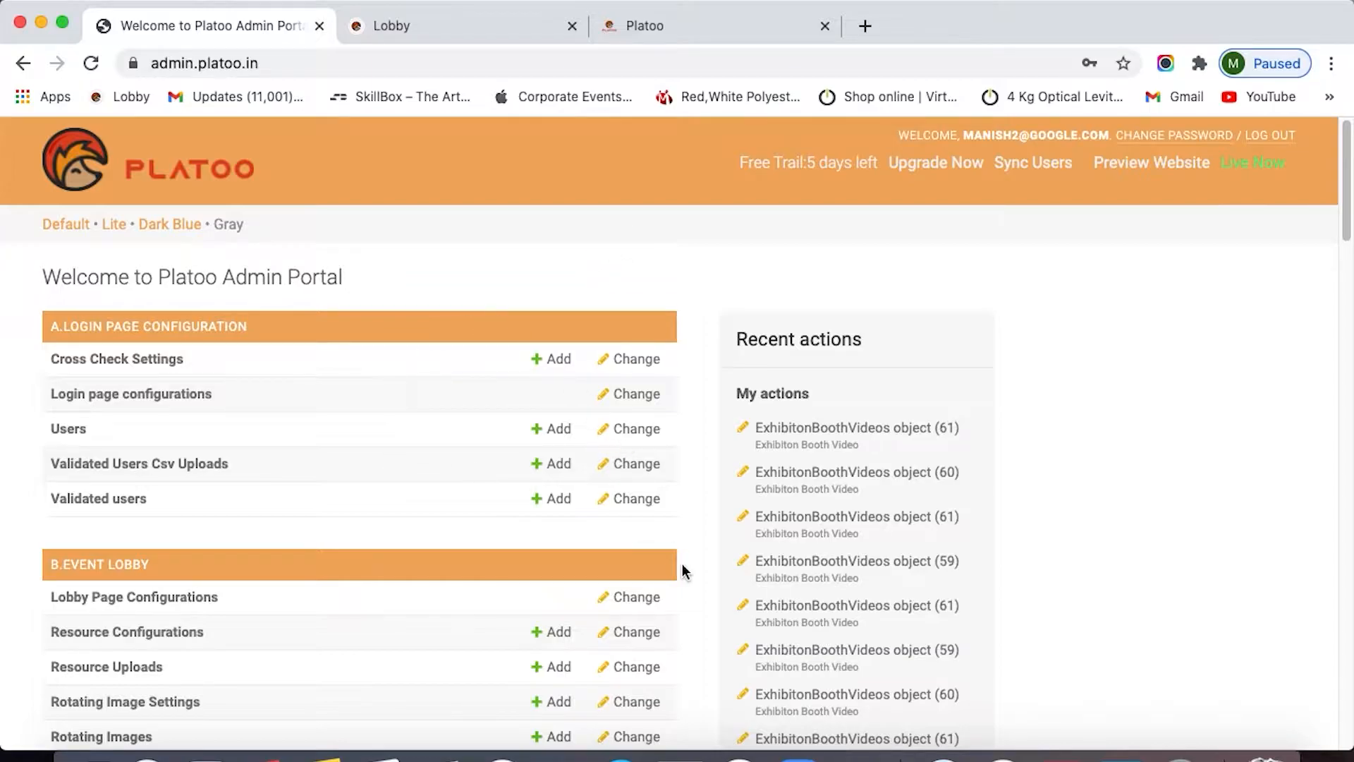
{"action": "left_click_drag", "start_coordinate": [1347, 236], "coordinate": [1344, 186]}
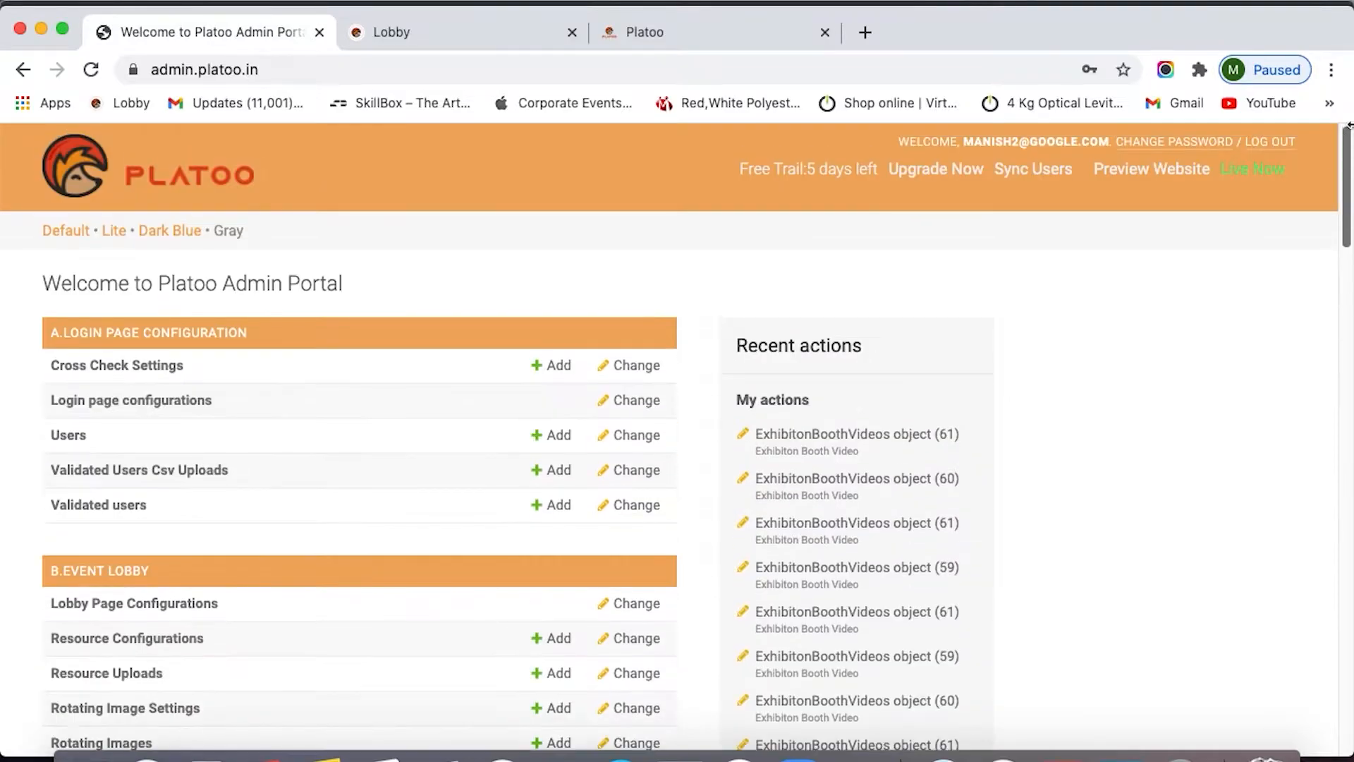
Sign in to the admin-v2 portal with the prefilled credentials and open its Settings page
{"action": "left_click", "coordinate": [698, 46]}
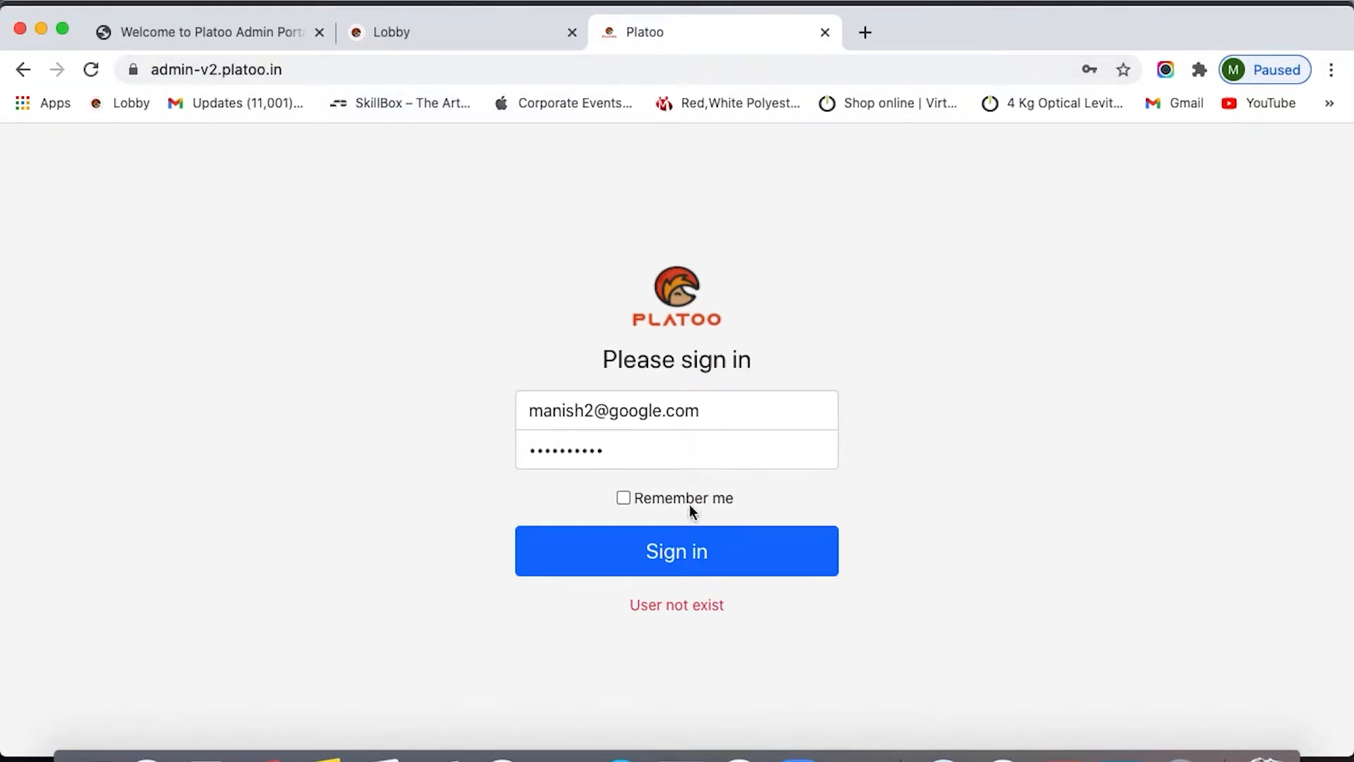
{"action": "left_click", "coordinate": [670, 550]}
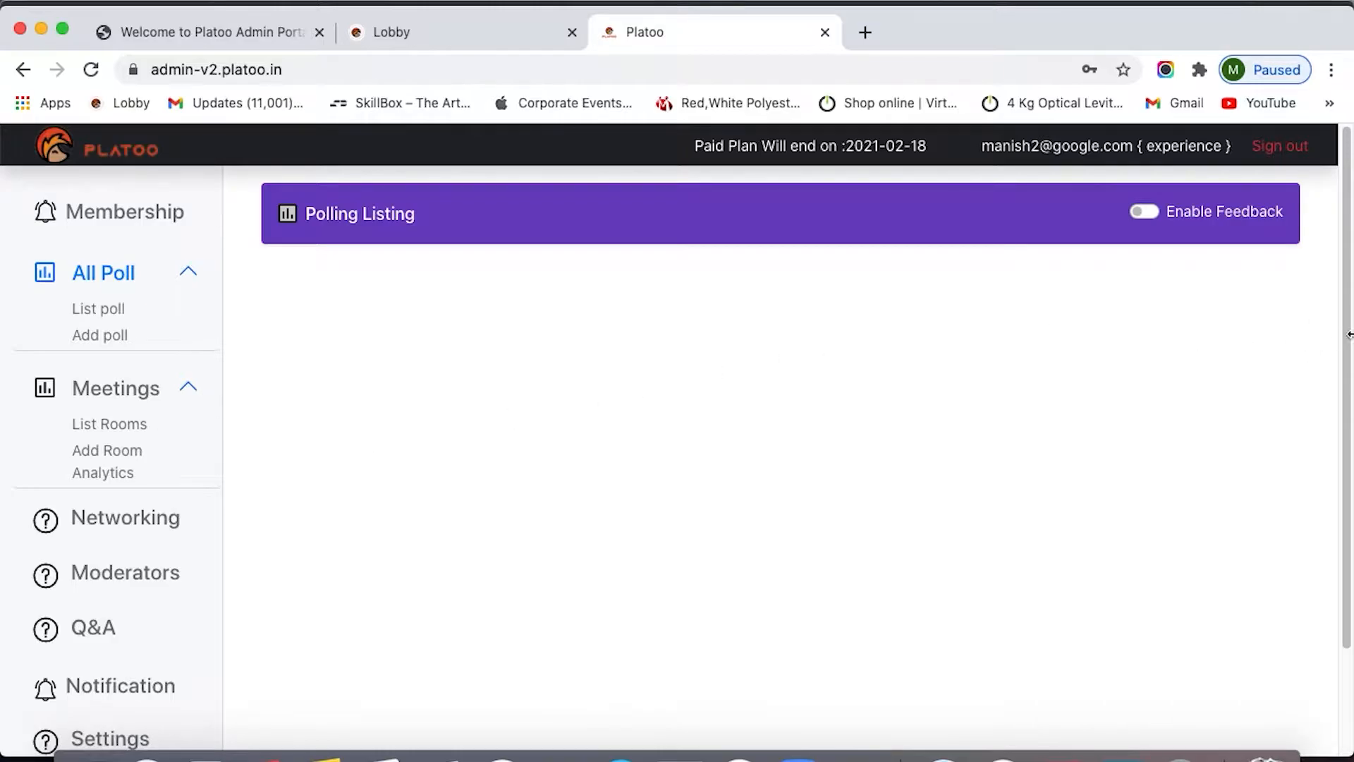
{"action": "left_click_drag", "start_coordinate": [1347, 342], "coordinate": [1343, 475]}
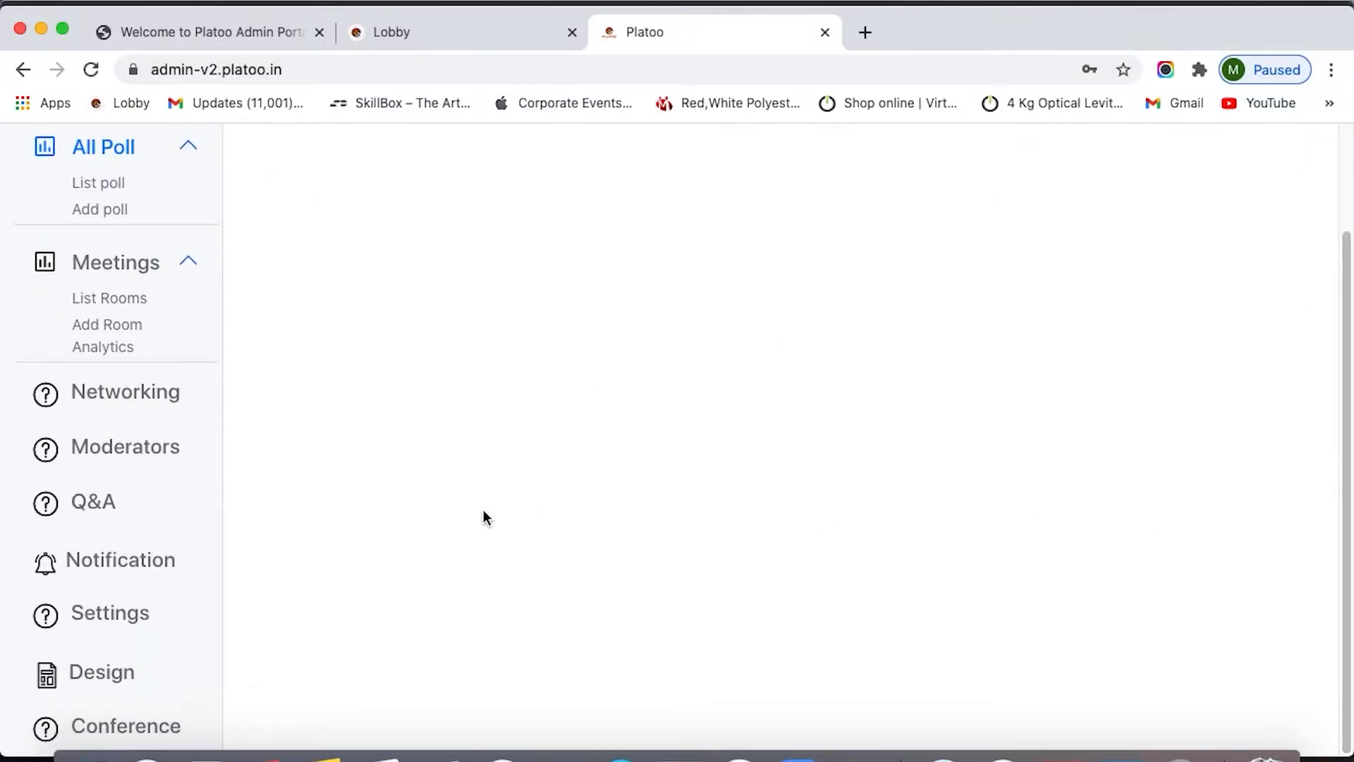
{"action": "left_click", "coordinate": [106, 614]}
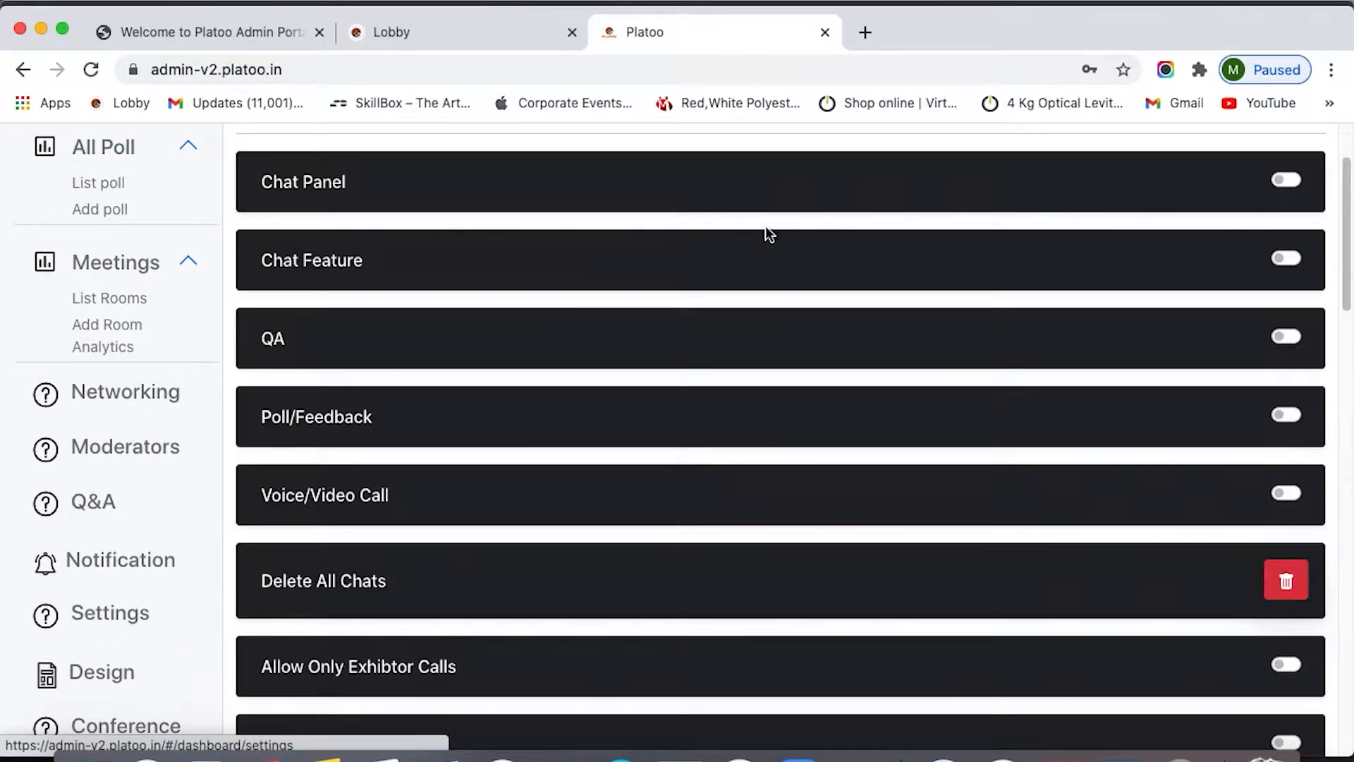
Review the chat, QA, poll and call switches under Global Settings and Lobby Settings
{"action": "scroll", "coordinate": [967, 381], "scroll_direction": "down", "scroll_amount": 1}
{"action": "left_click_drag", "start_coordinate": [1348, 258], "coordinate": [1344, 176]}
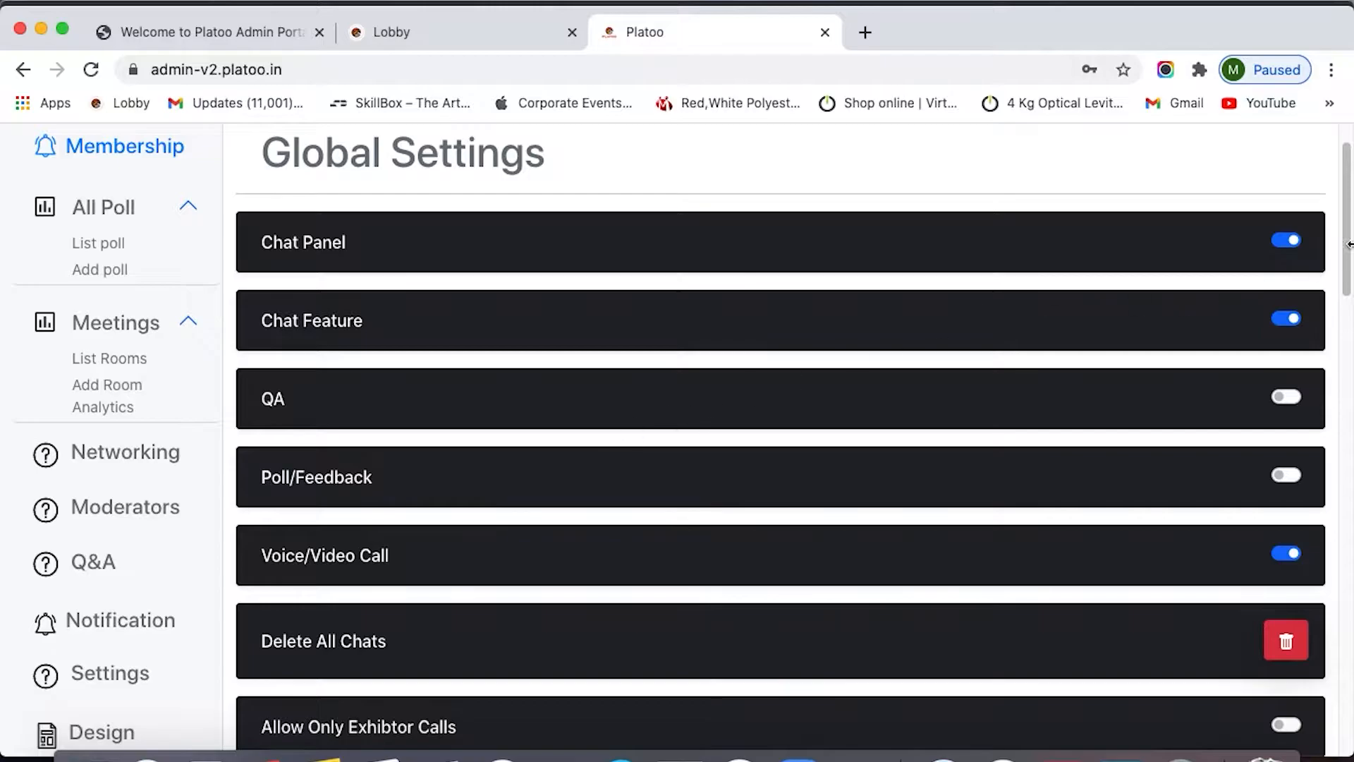
{"action": "left_click_drag", "start_coordinate": [1347, 238], "coordinate": [1347, 417]}
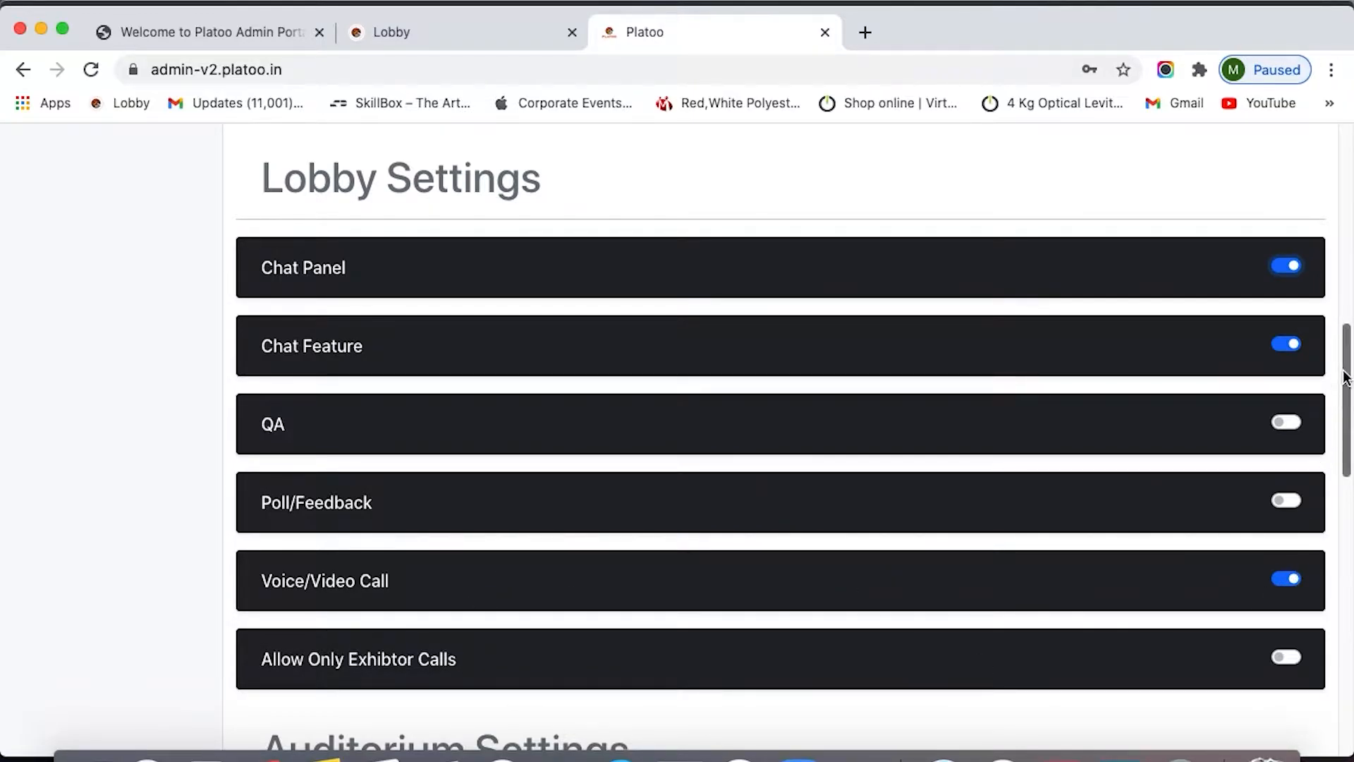
In the Lobby, examine the attendee list, My Chats, and the private chat of the second listed attendee
{"action": "left_click", "coordinate": [428, 38]}
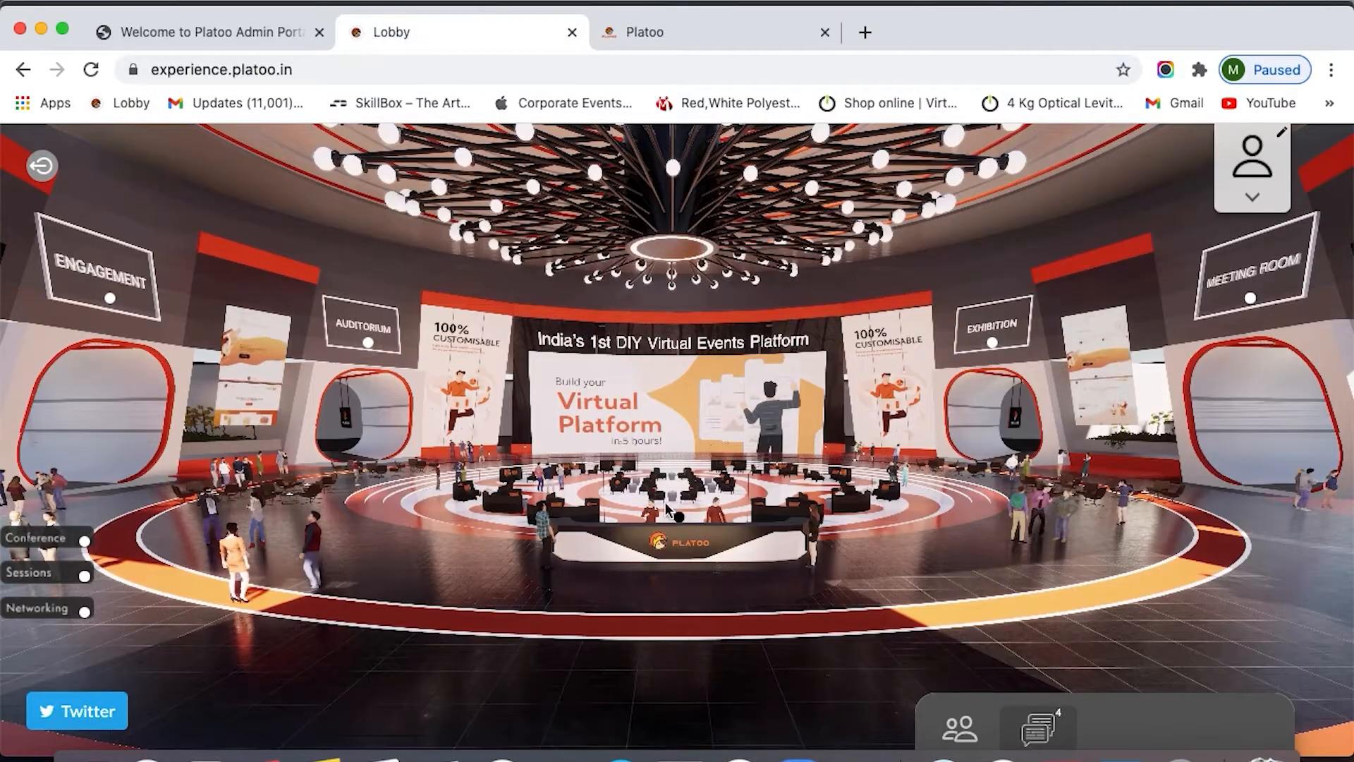
{"action": "left_click", "coordinate": [960, 733]}
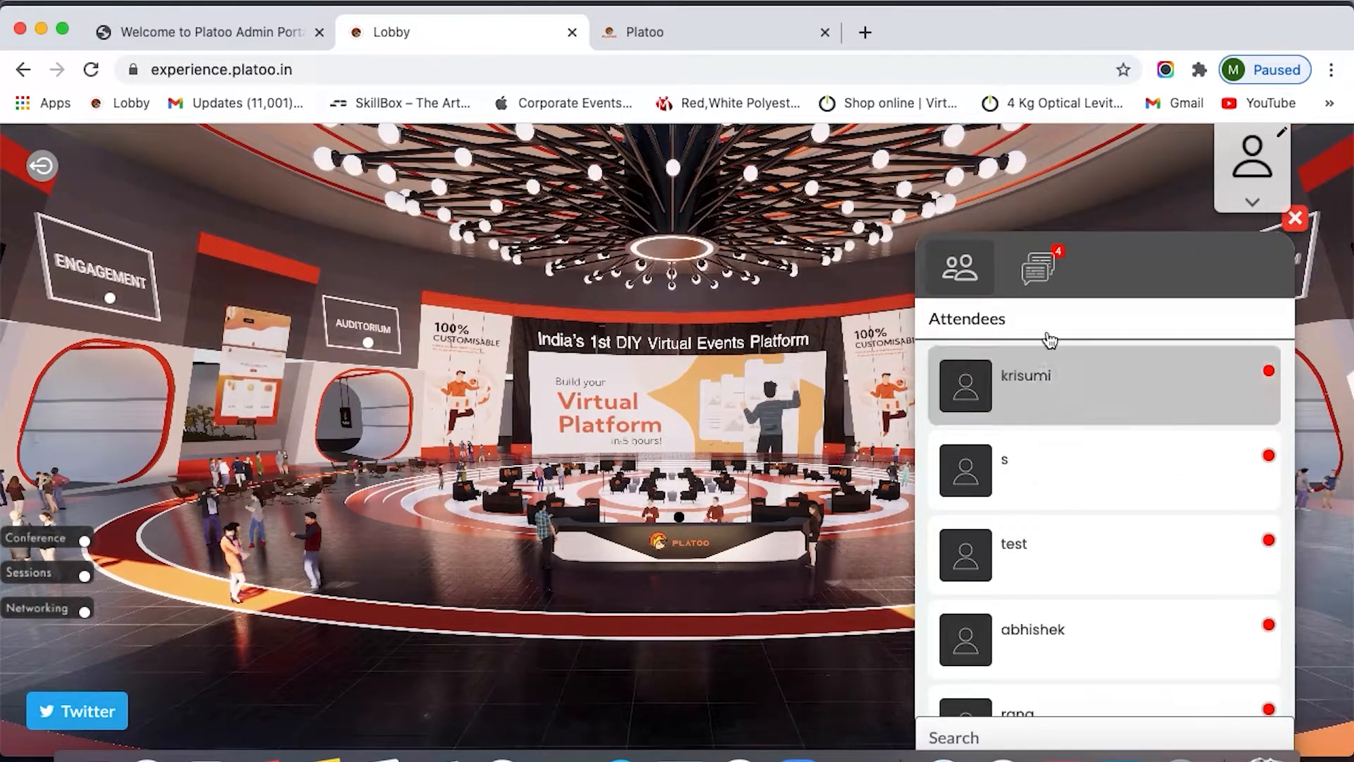
{"action": "left_click", "coordinate": [1038, 268]}
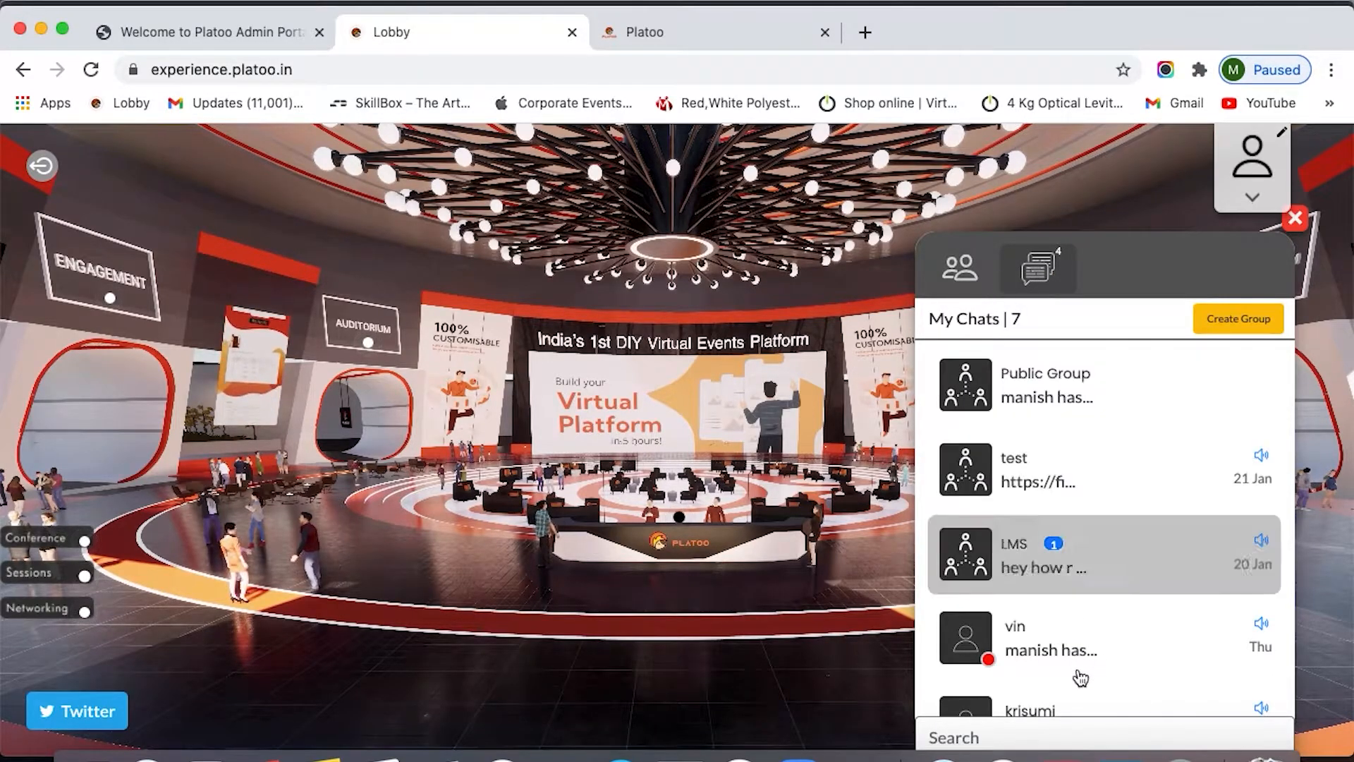
{"action": "left_click", "coordinate": [959, 286]}
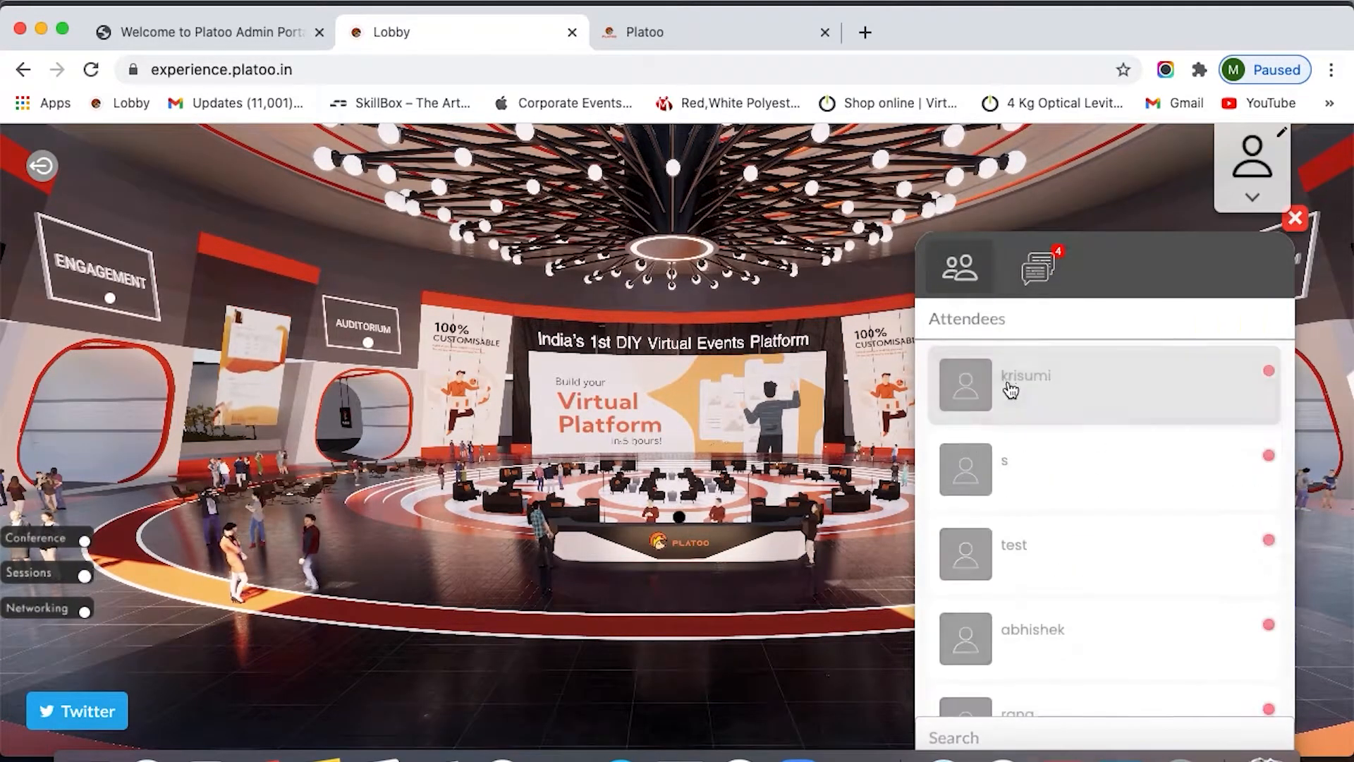
{"action": "left_click", "coordinate": [1016, 472]}
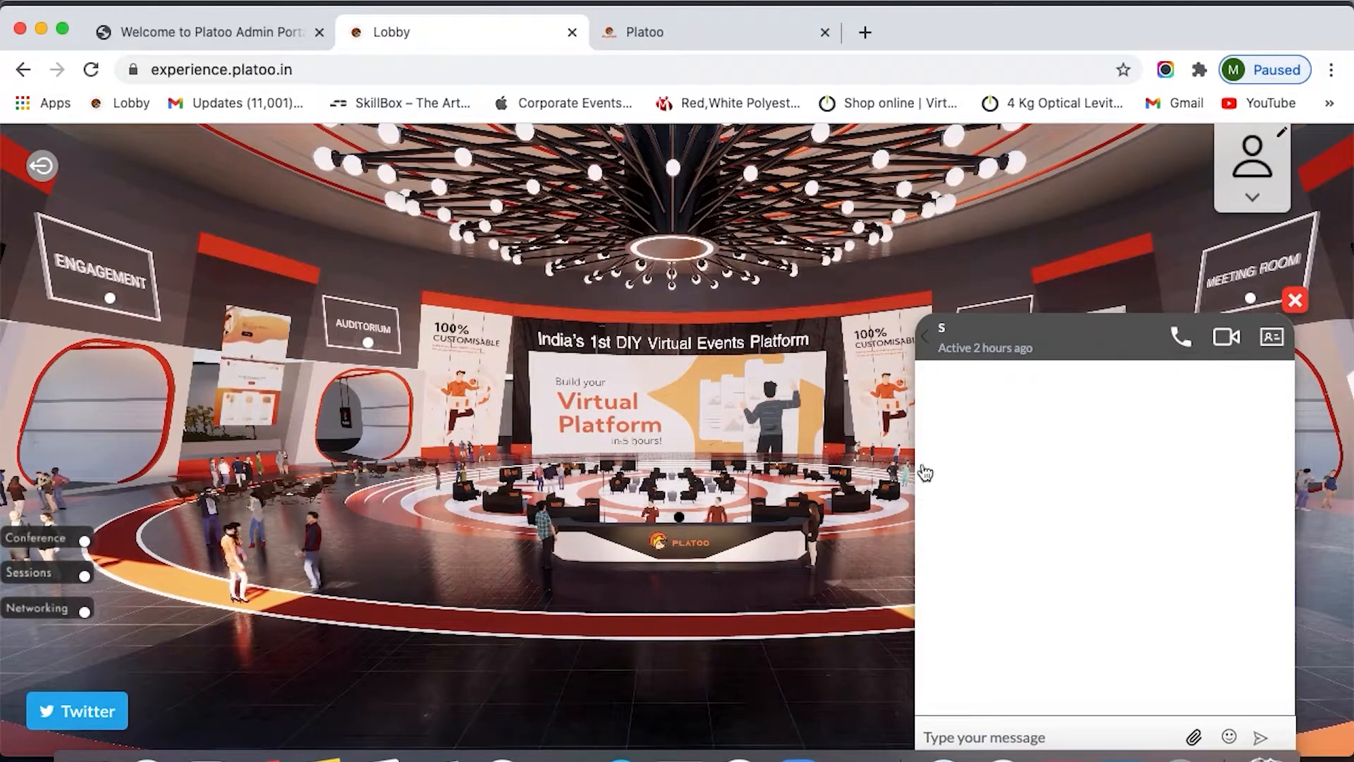
{"action": "left_click", "coordinate": [925, 336]}
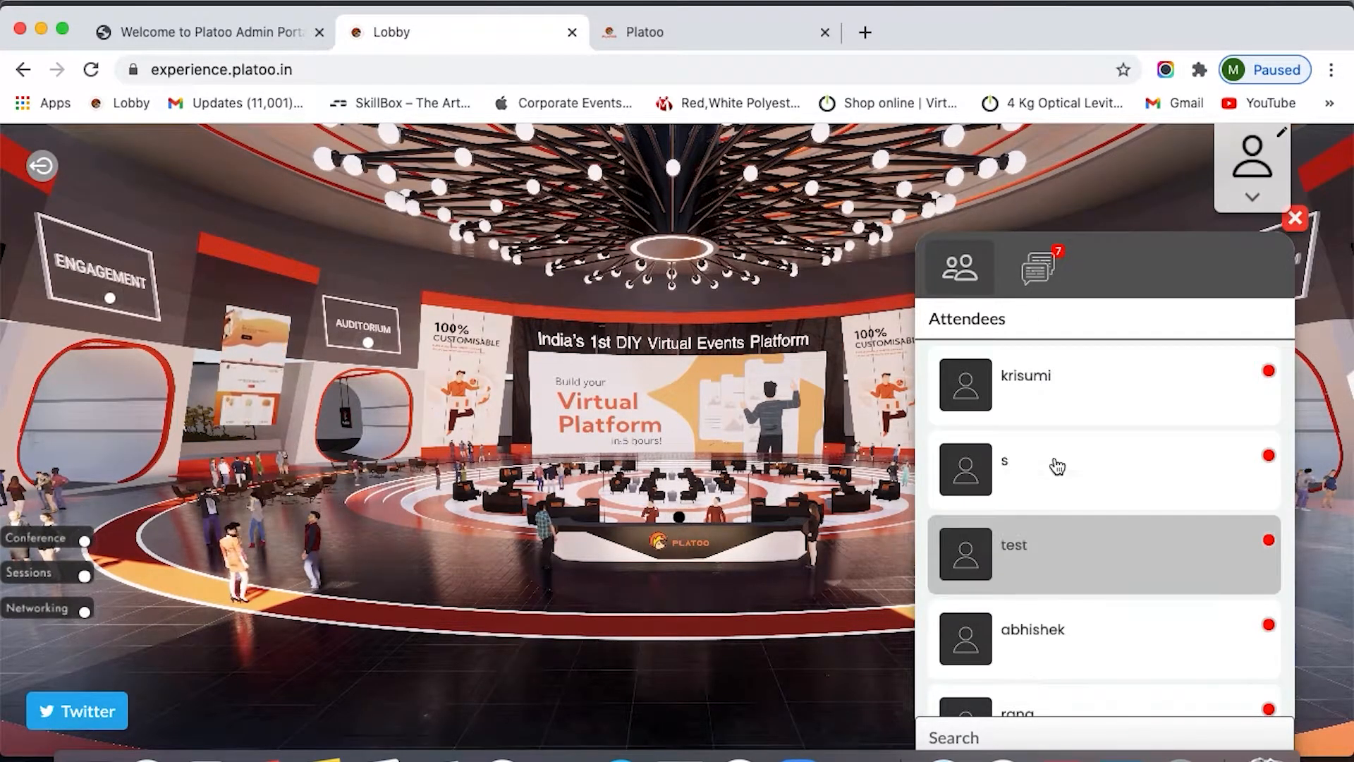
Create a chat group named "test" and invite the first four listed attendees
{"action": "left_click", "coordinate": [1038, 267]}
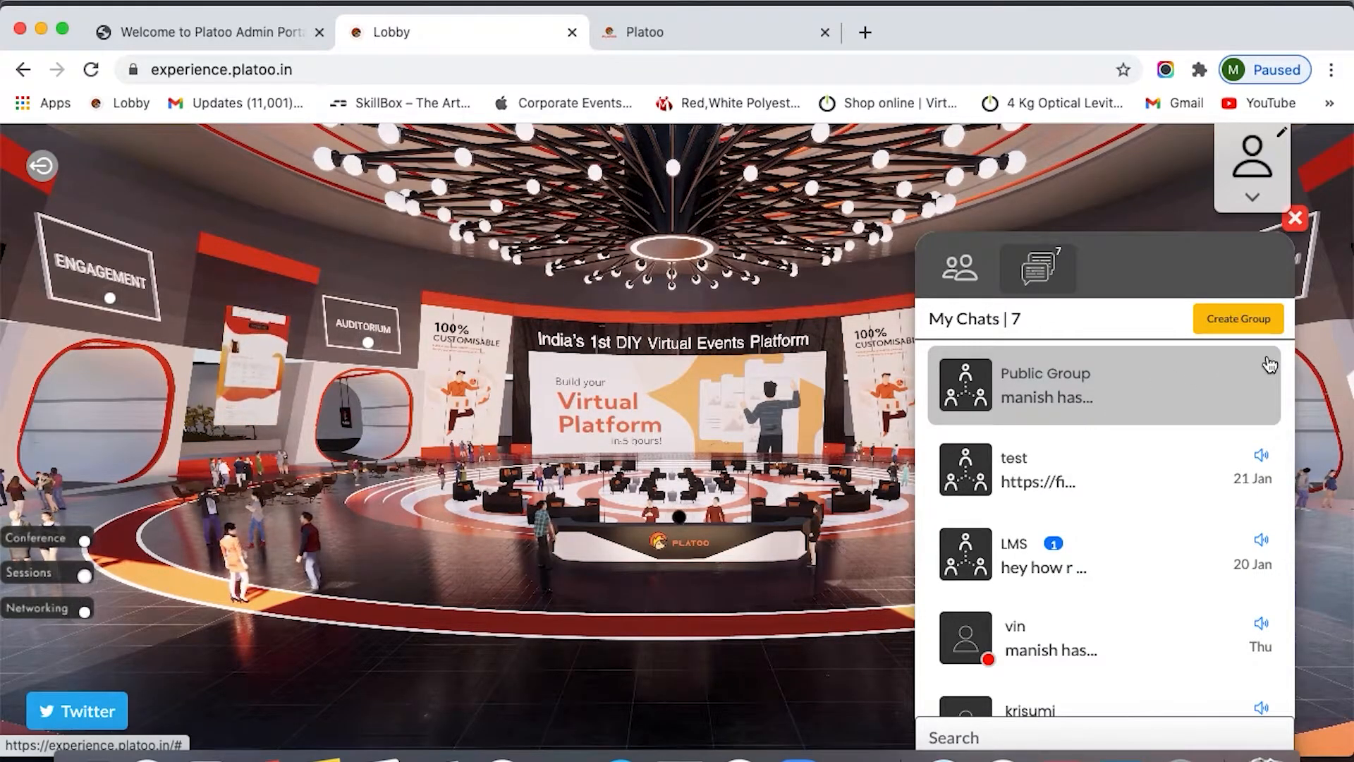
{"action": "left_click", "coordinate": [1269, 319]}
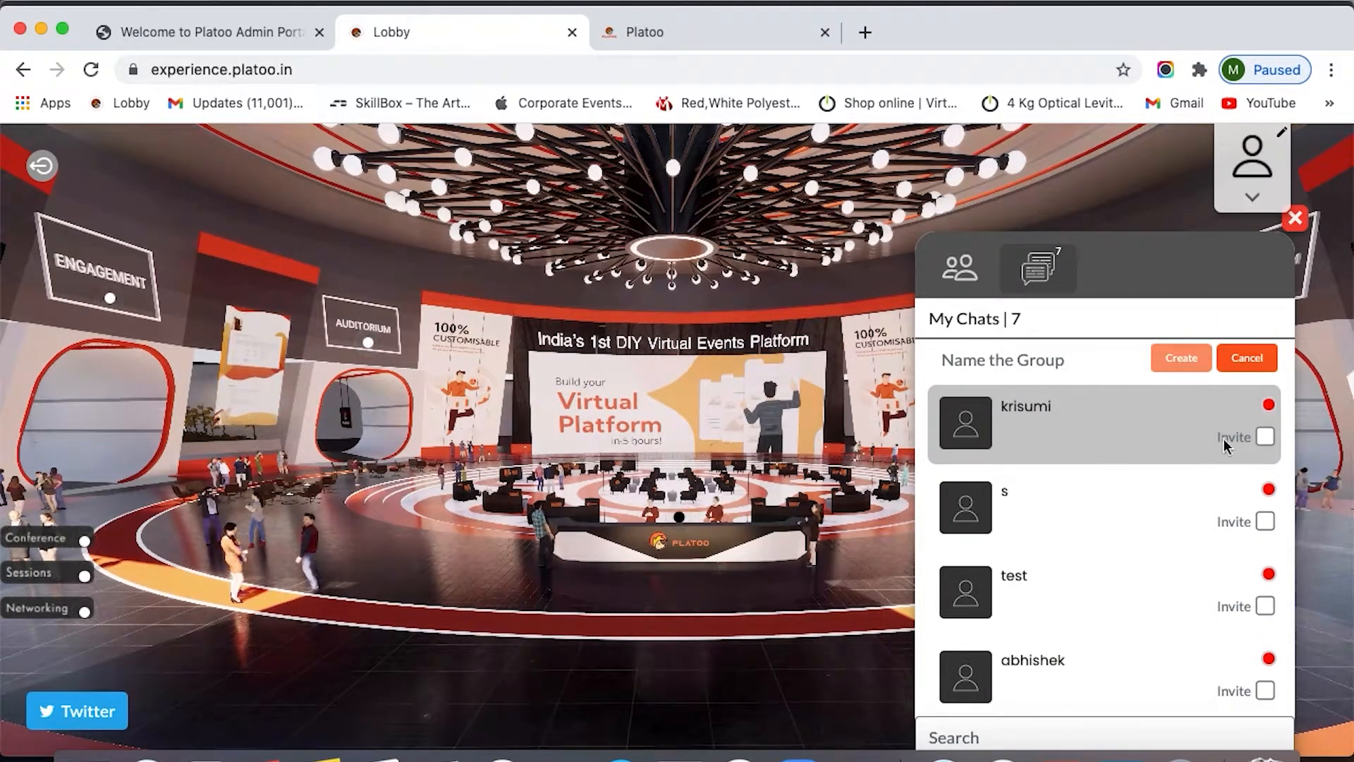
{"action": "left_click", "coordinate": [1265, 437]}
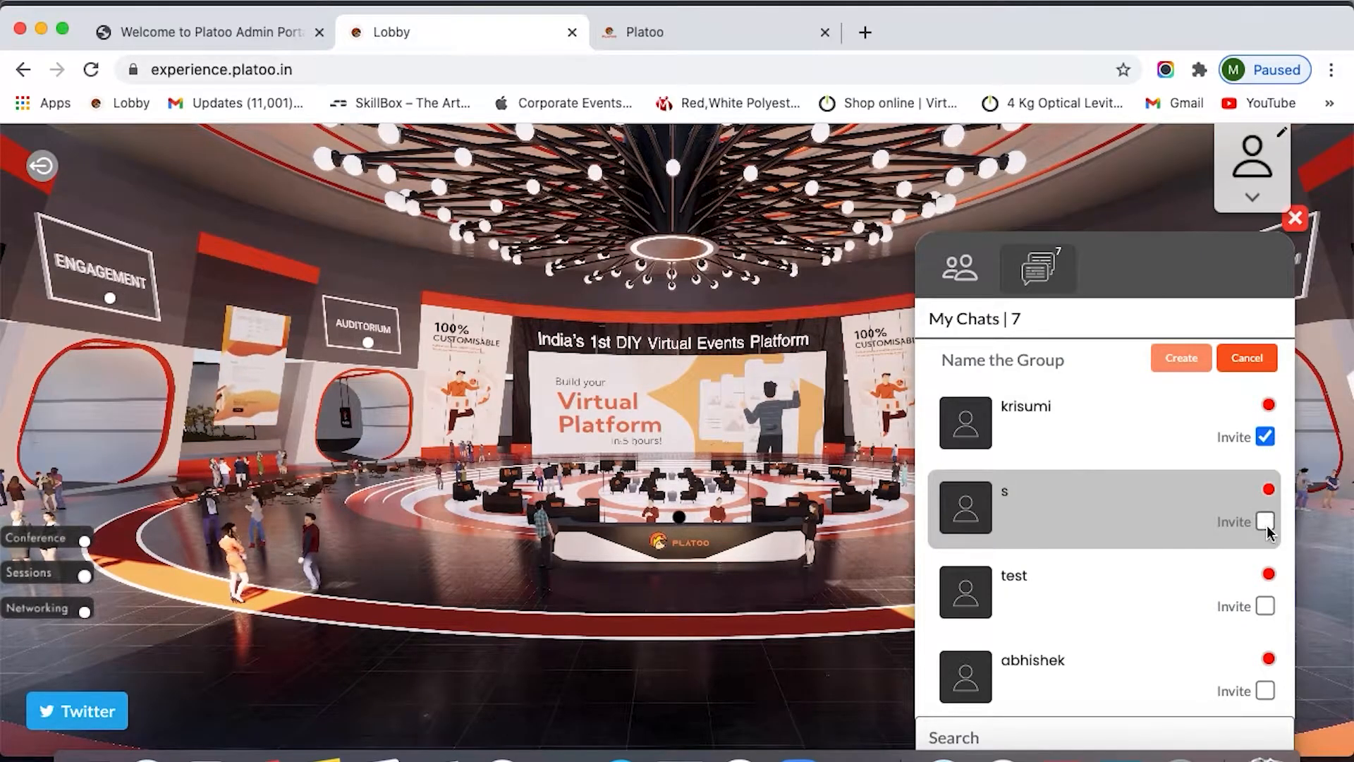
{"action": "left_click", "coordinate": [1266, 523]}
{"action": "left_click", "coordinate": [1265, 690]}
{"action": "left_click", "coordinate": [1056, 362]}
{"action": "type", "text": "test"}
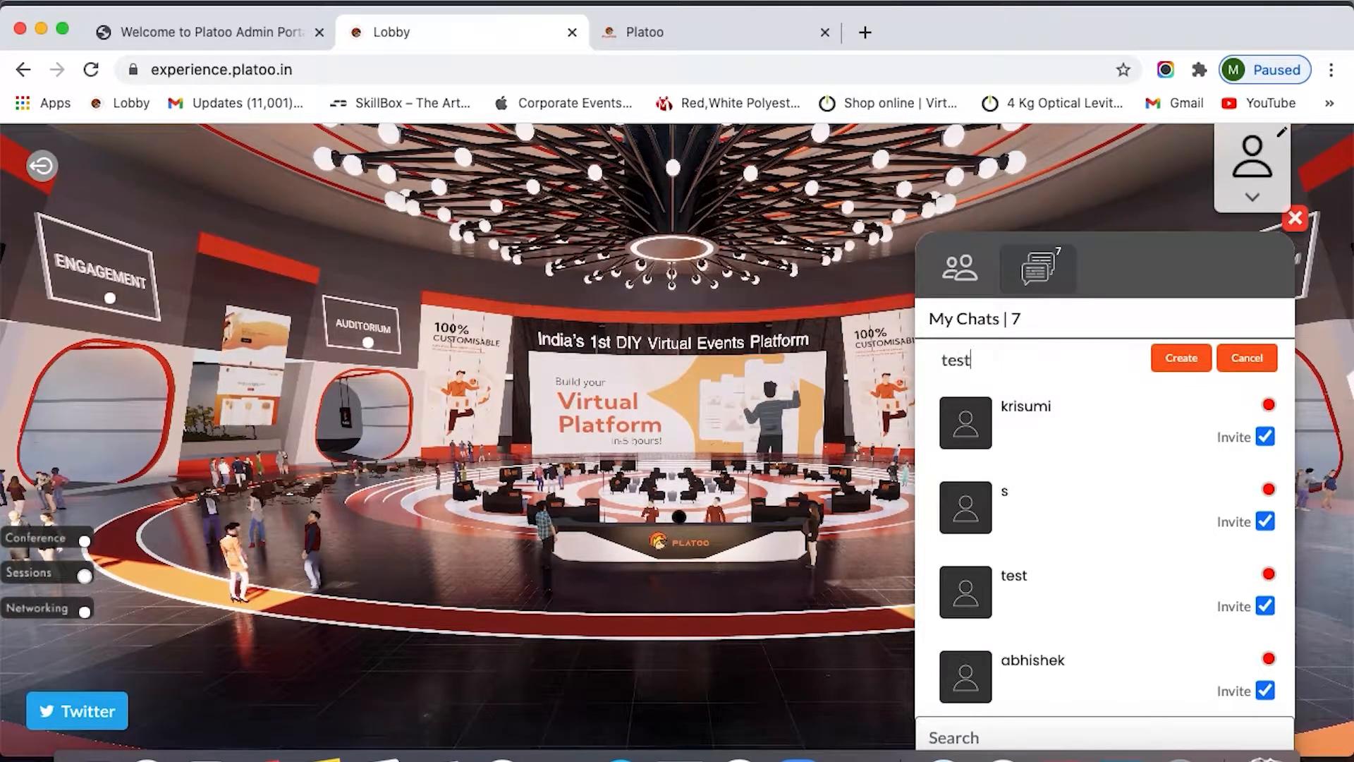
{"action": "left_click", "coordinate": [1185, 358]}
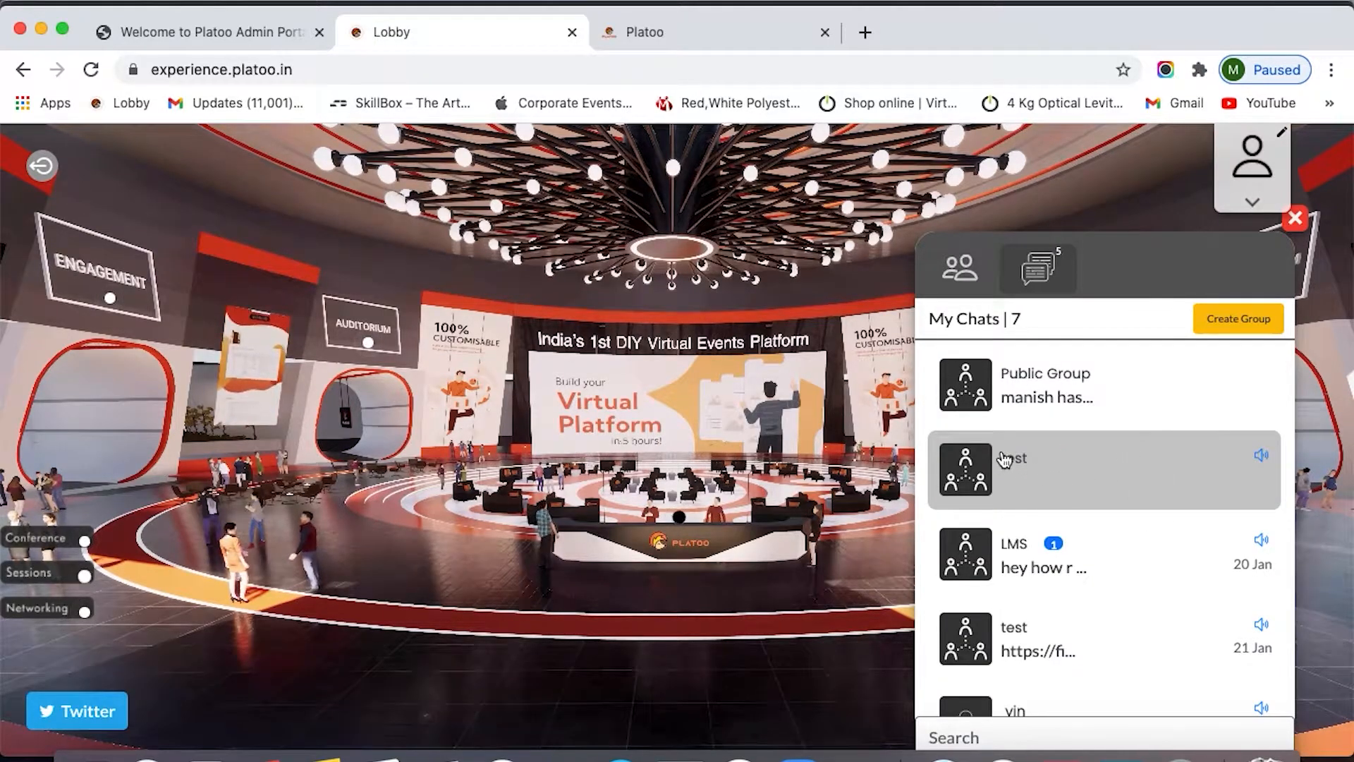
View the member list and Add members option of the new "test" group, and close the chat
{"action": "left_click", "coordinate": [1040, 474]}
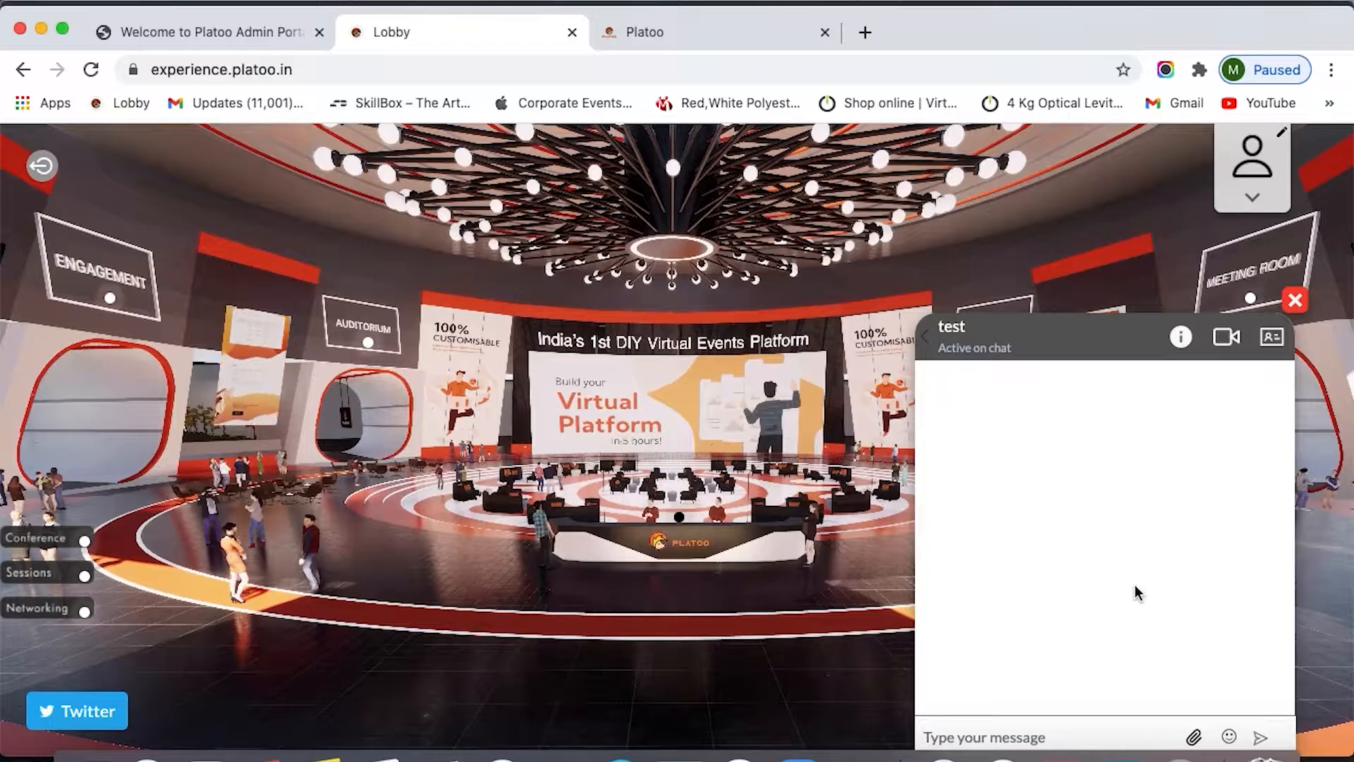
{"action": "left_click", "coordinate": [1180, 350]}
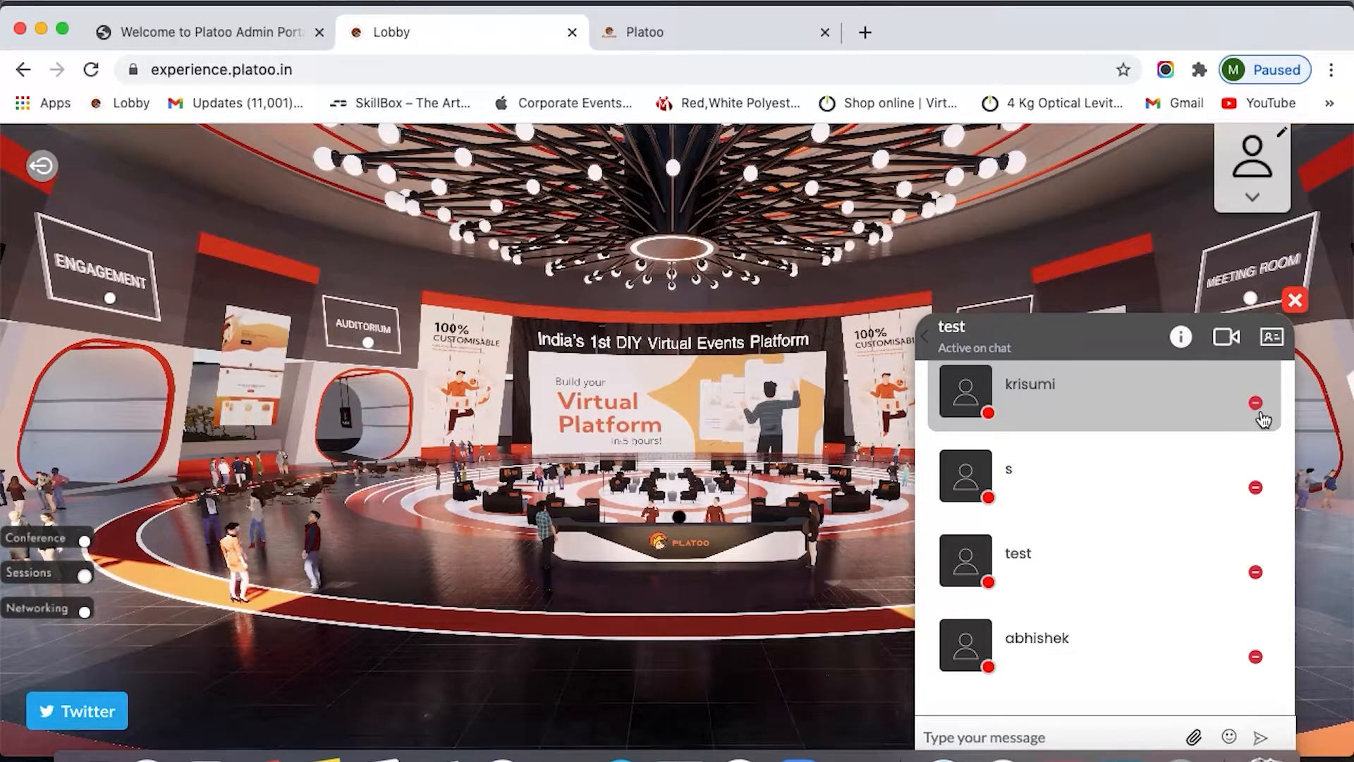
{"action": "scroll", "coordinate": [1184, 421], "scroll_direction": "down", "scroll_amount": 2}
{"action": "scroll", "coordinate": [1185, 599], "scroll_direction": "up", "scroll_amount": 2}
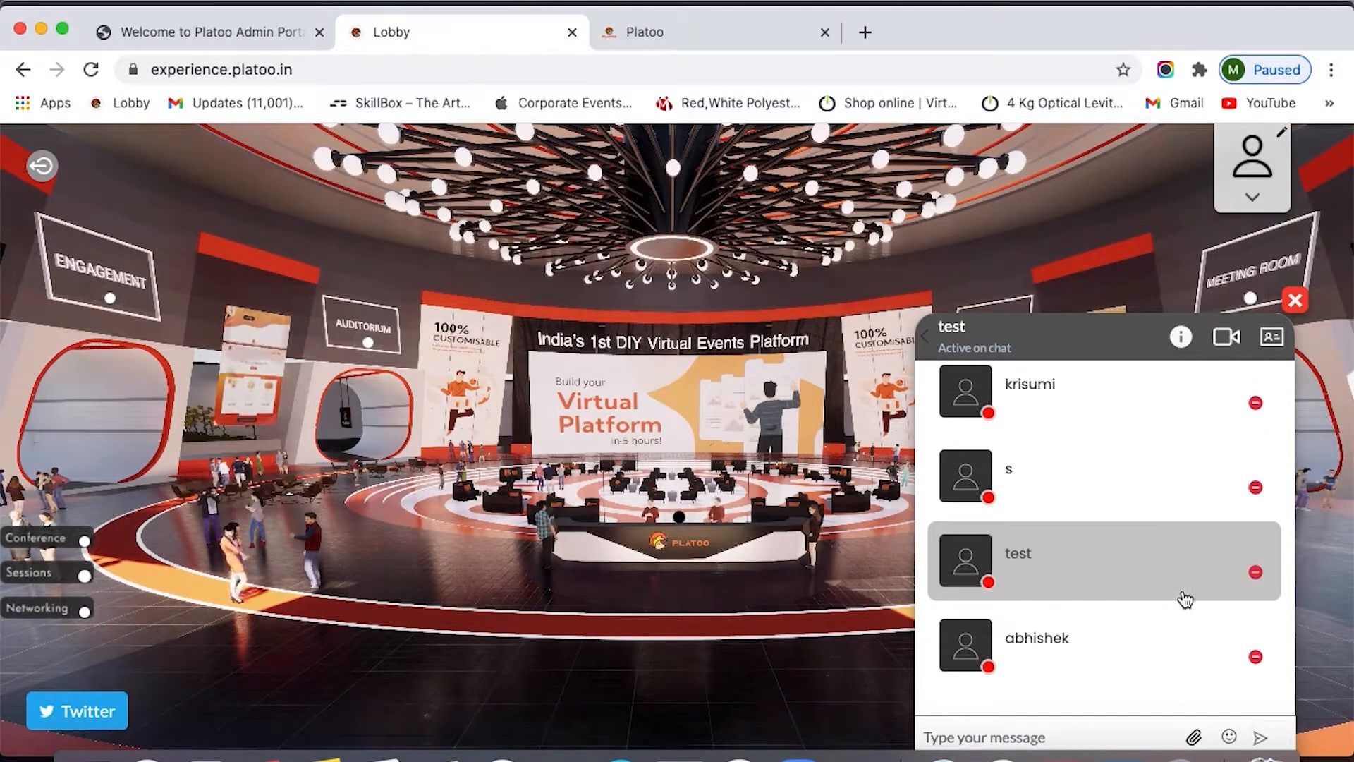
{"action": "scroll", "coordinate": [1188, 479], "scroll_direction": "down", "scroll_amount": 2}
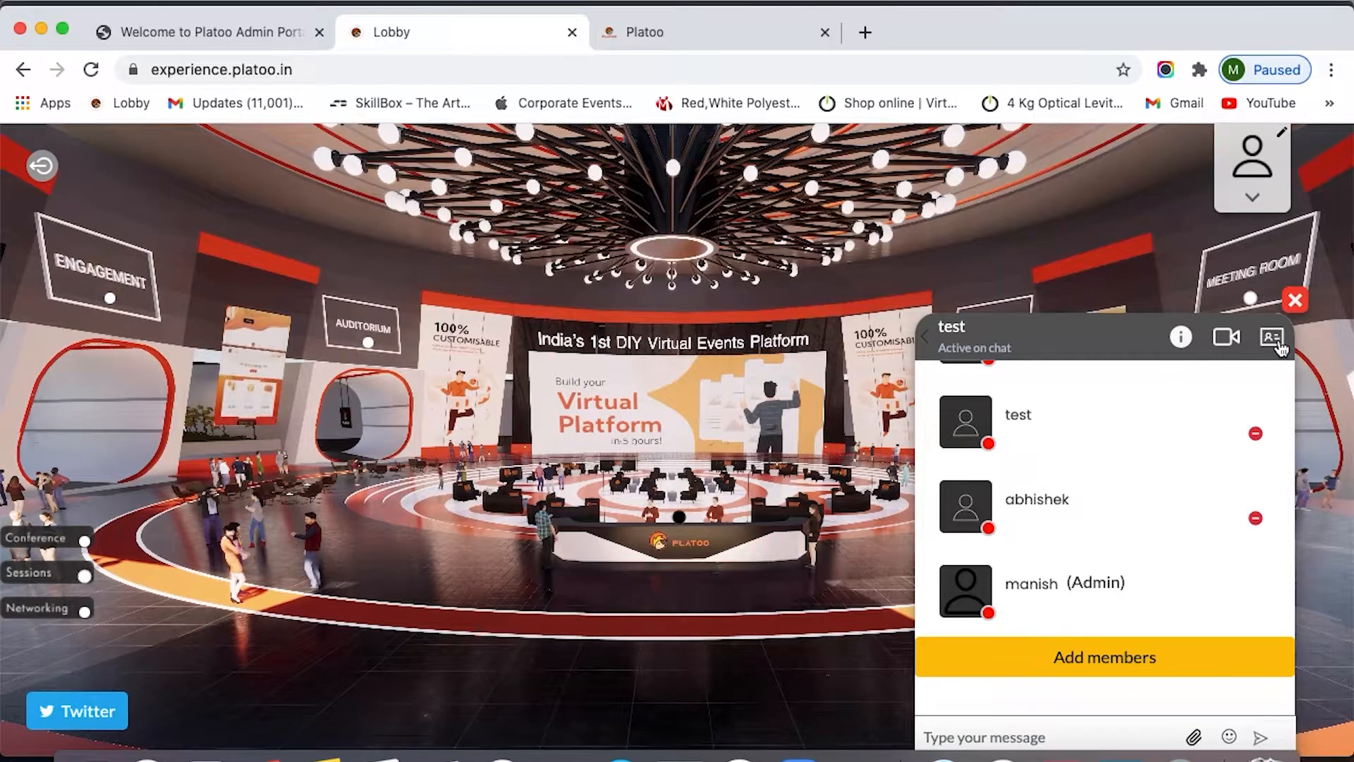
{"action": "left_click", "coordinate": [1292, 306]}
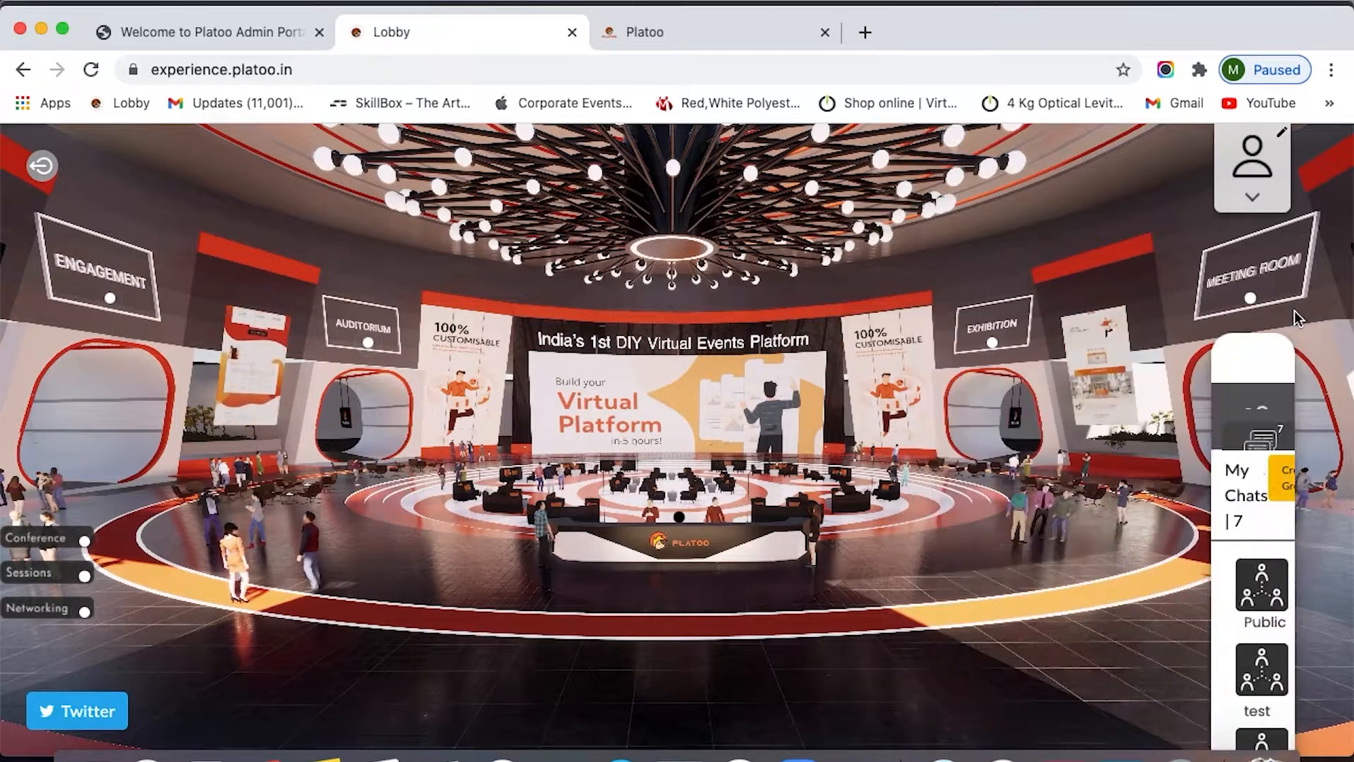
Fill in the attendee profile with "Designation" as designation, "Platoo" as work place, and a phone number
{"action": "left_click", "coordinate": [1252, 178]}
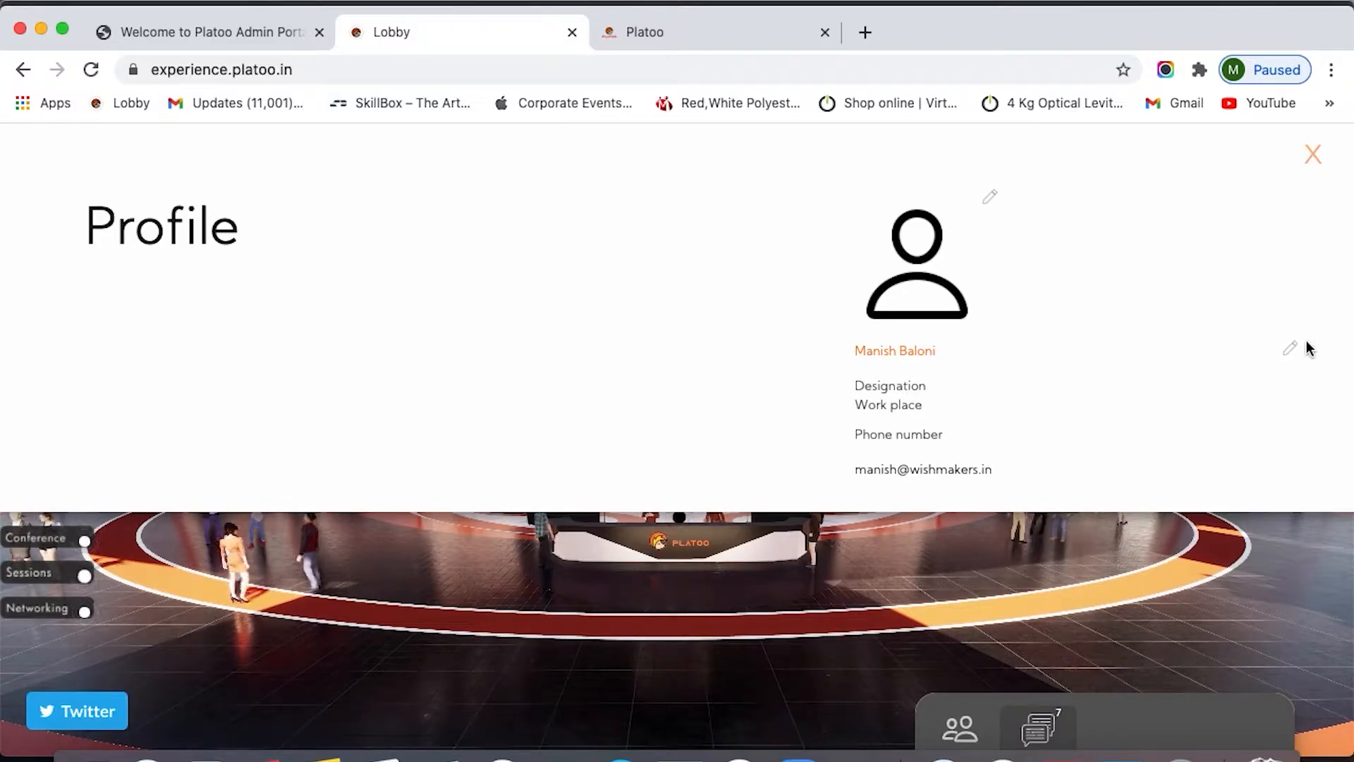
{"action": "left_click", "coordinate": [1290, 348]}
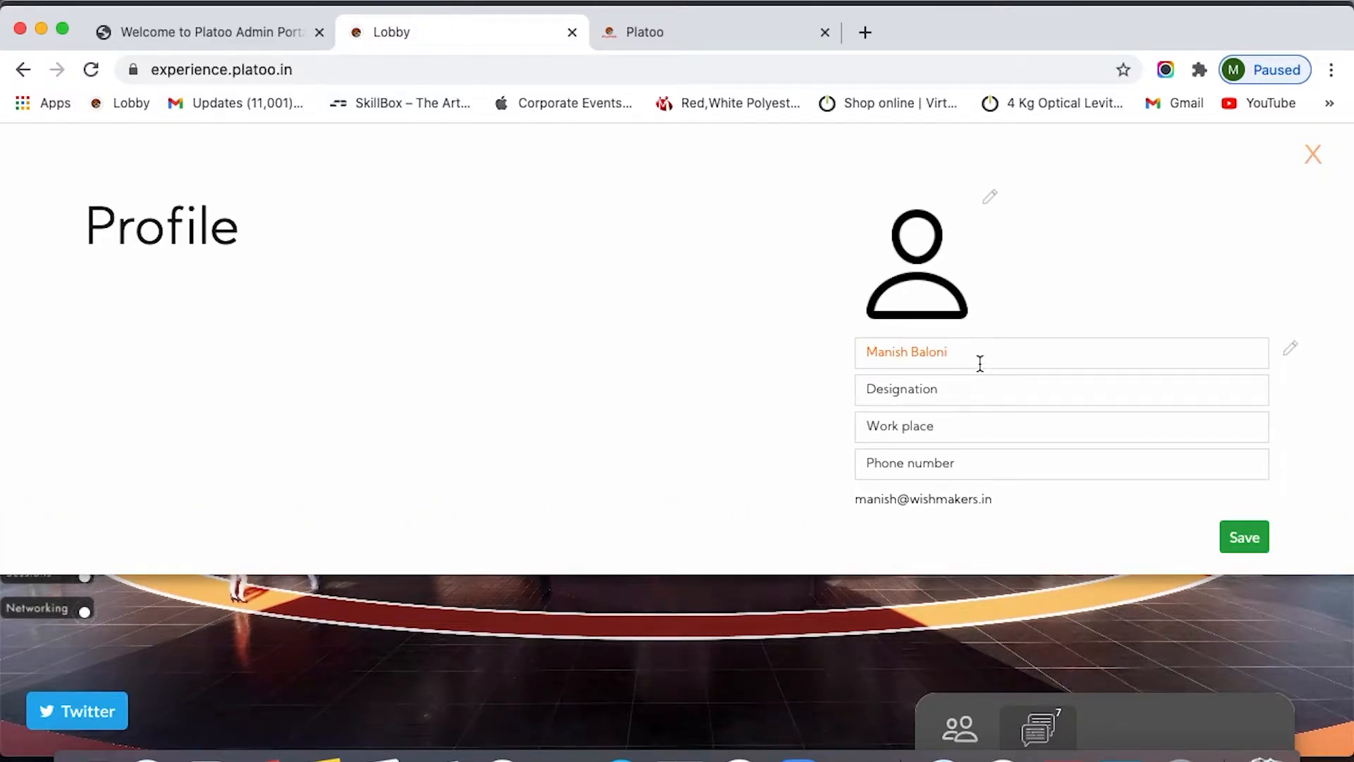
{"action": "left_click", "coordinate": [960, 396]}
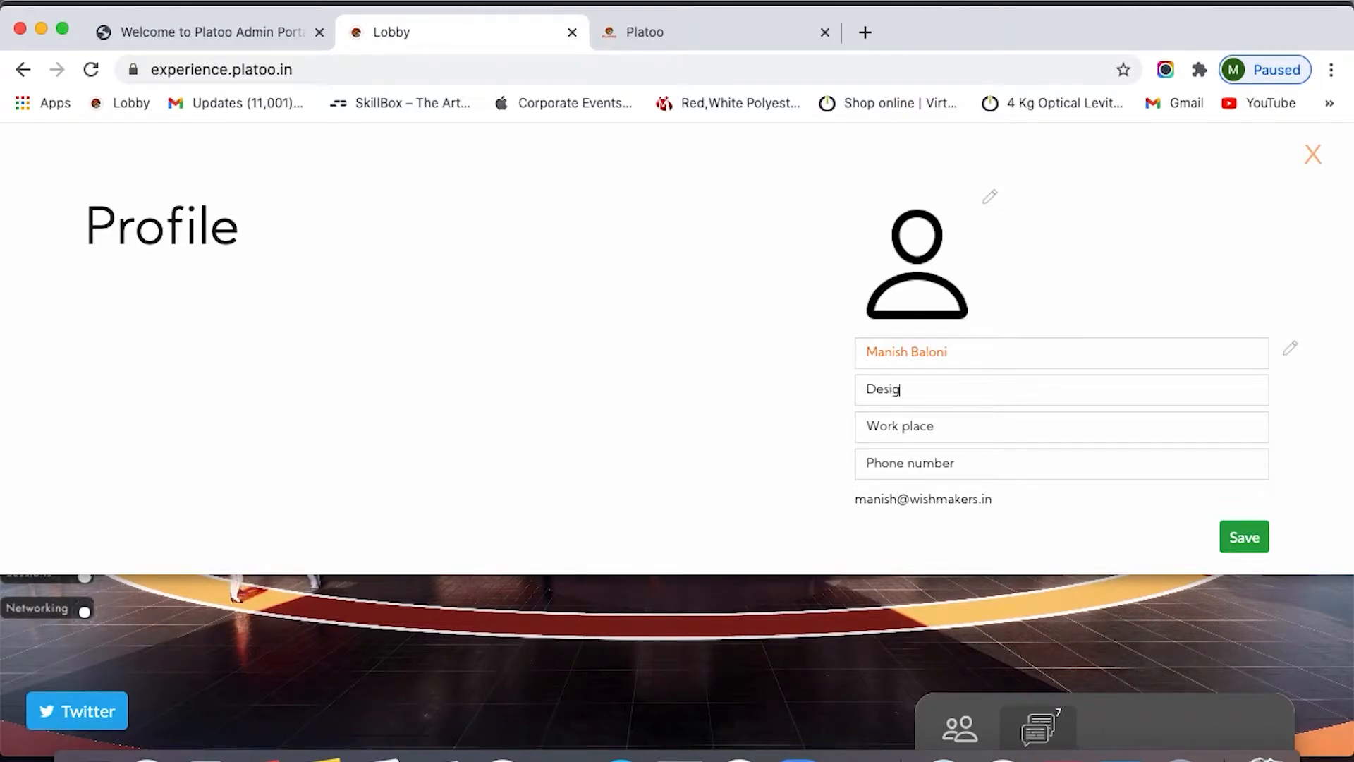
{"action": "left_click", "coordinate": [960, 437]}
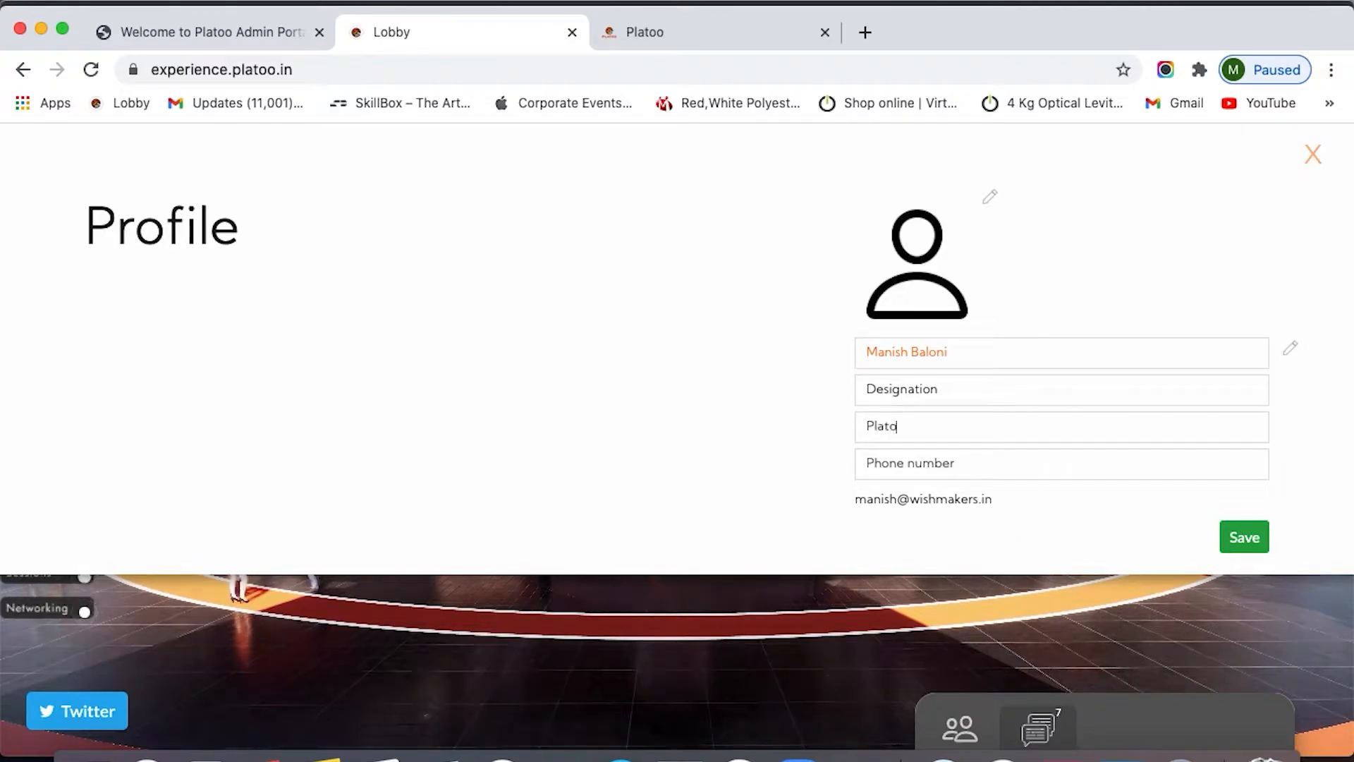
{"action": "left_click", "coordinate": [887, 468]}
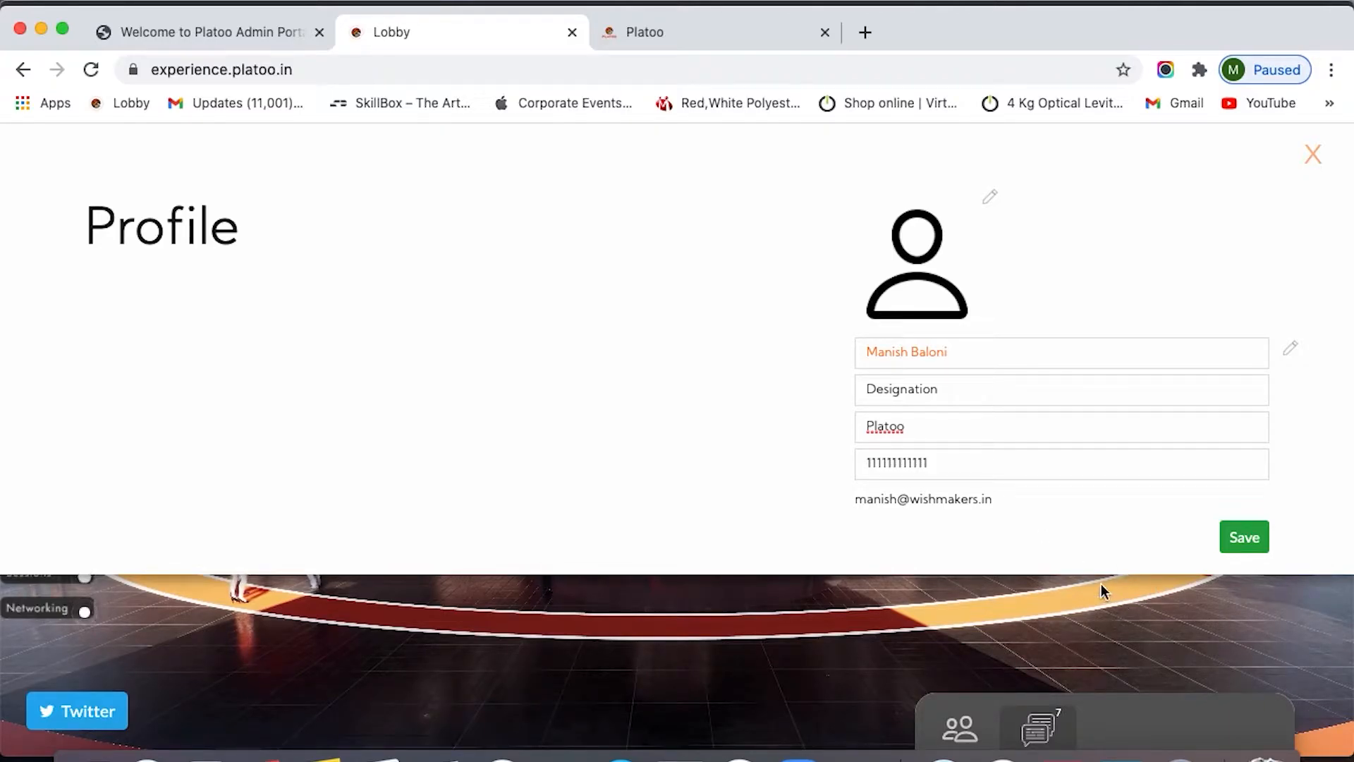
Show the profile picture upload option and close the profile without saving the edits
{"action": "left_click", "coordinate": [989, 199]}
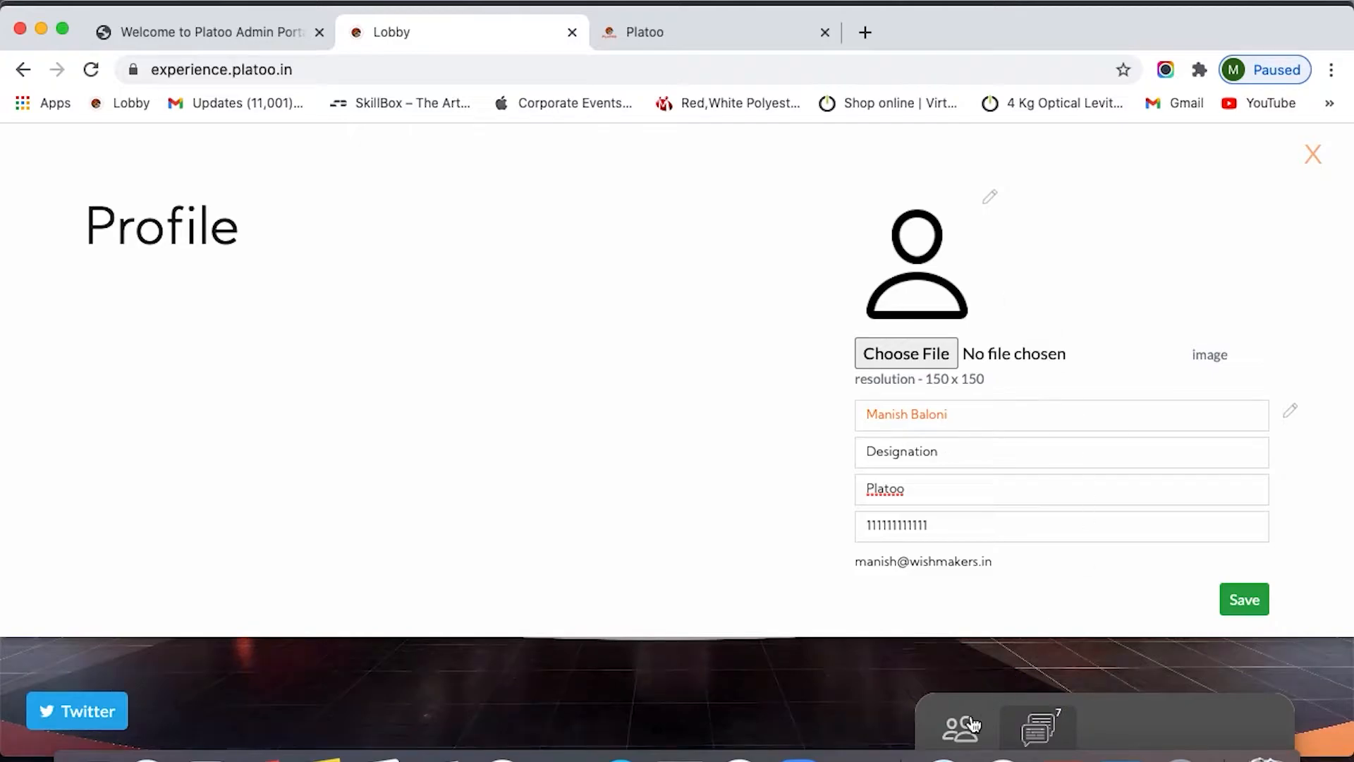
{"action": "left_click", "coordinate": [947, 734]}
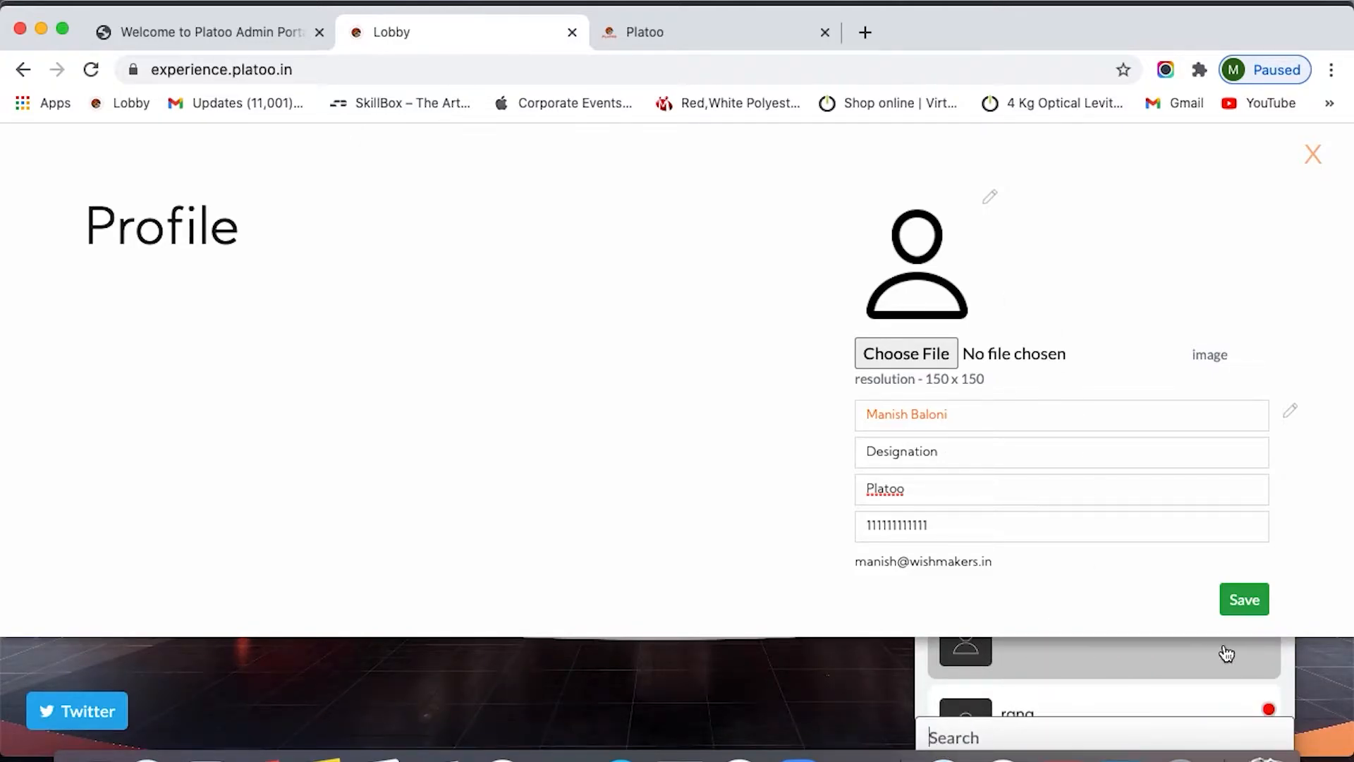
{"action": "left_click", "coordinate": [1311, 160]}
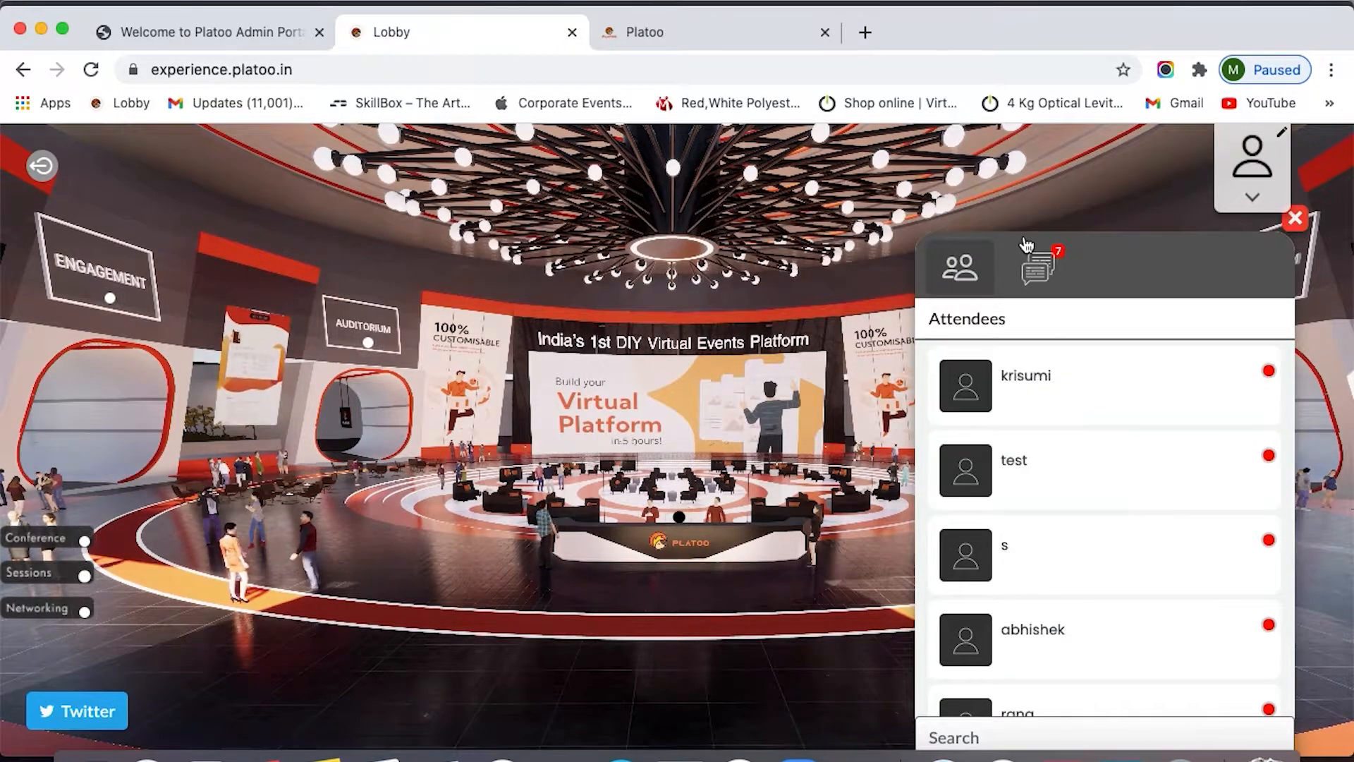
Check My Chats again, and open the first listed attendee's chat from the attendee list
{"action": "left_click", "coordinate": [1031, 275]}
{"action": "left_click", "coordinate": [979, 281]}
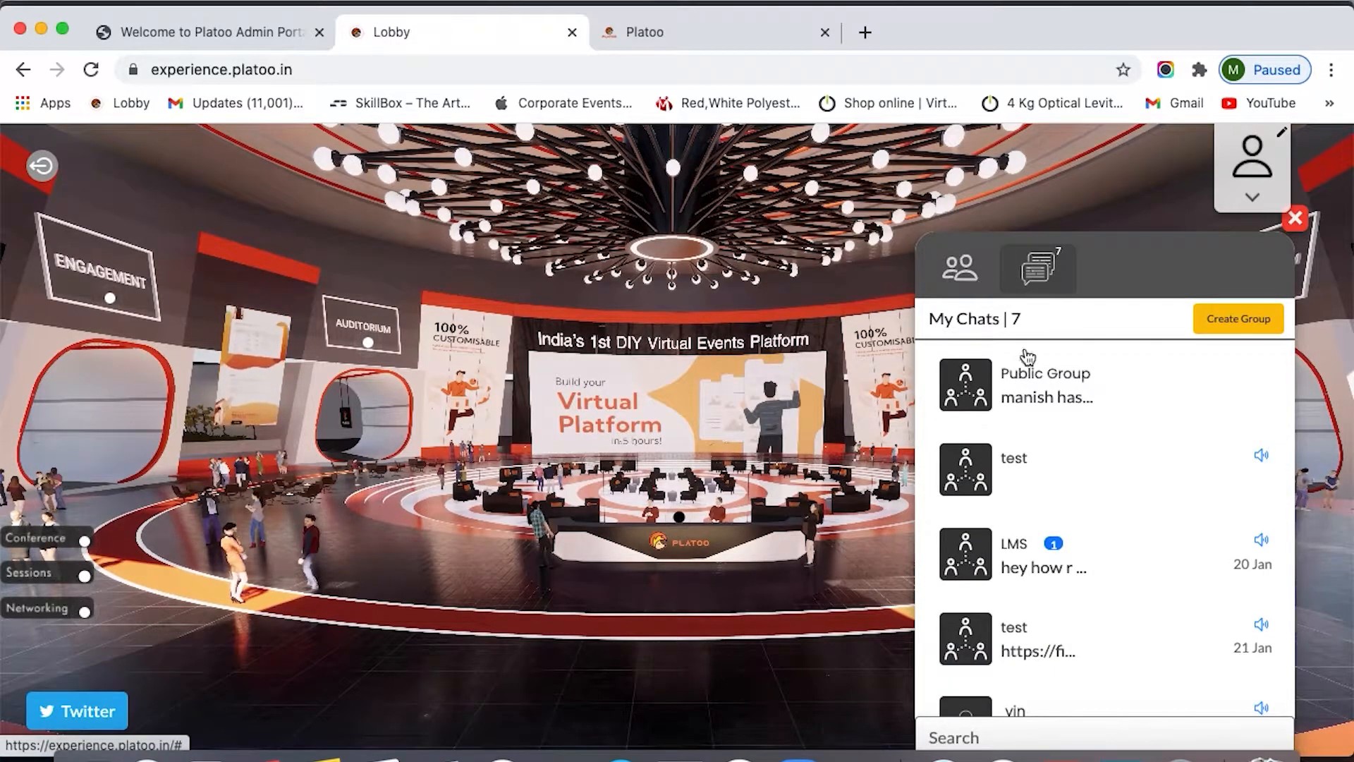
{"action": "left_click", "coordinate": [1053, 417]}
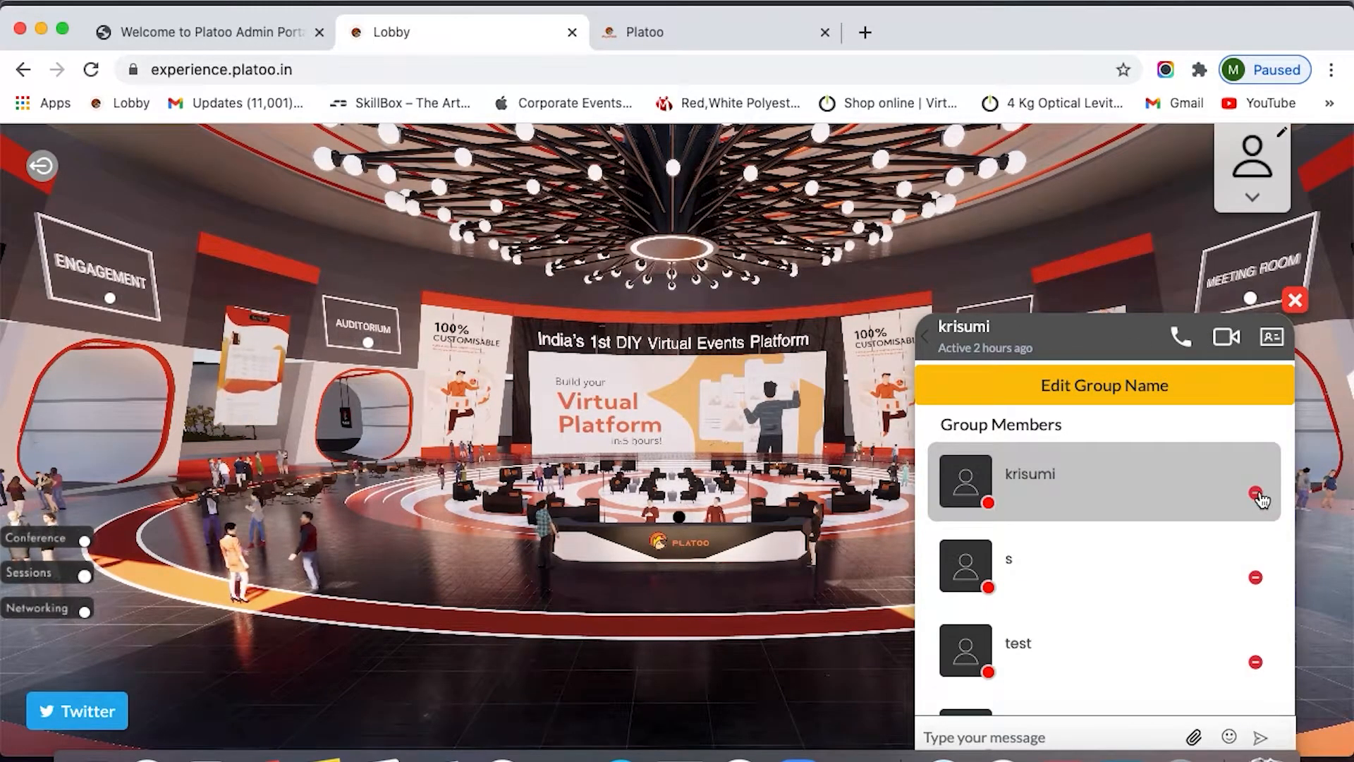
Remove the second and third listed members from the group and return to the attendee list
{"action": "left_click", "coordinate": [1255, 578]}
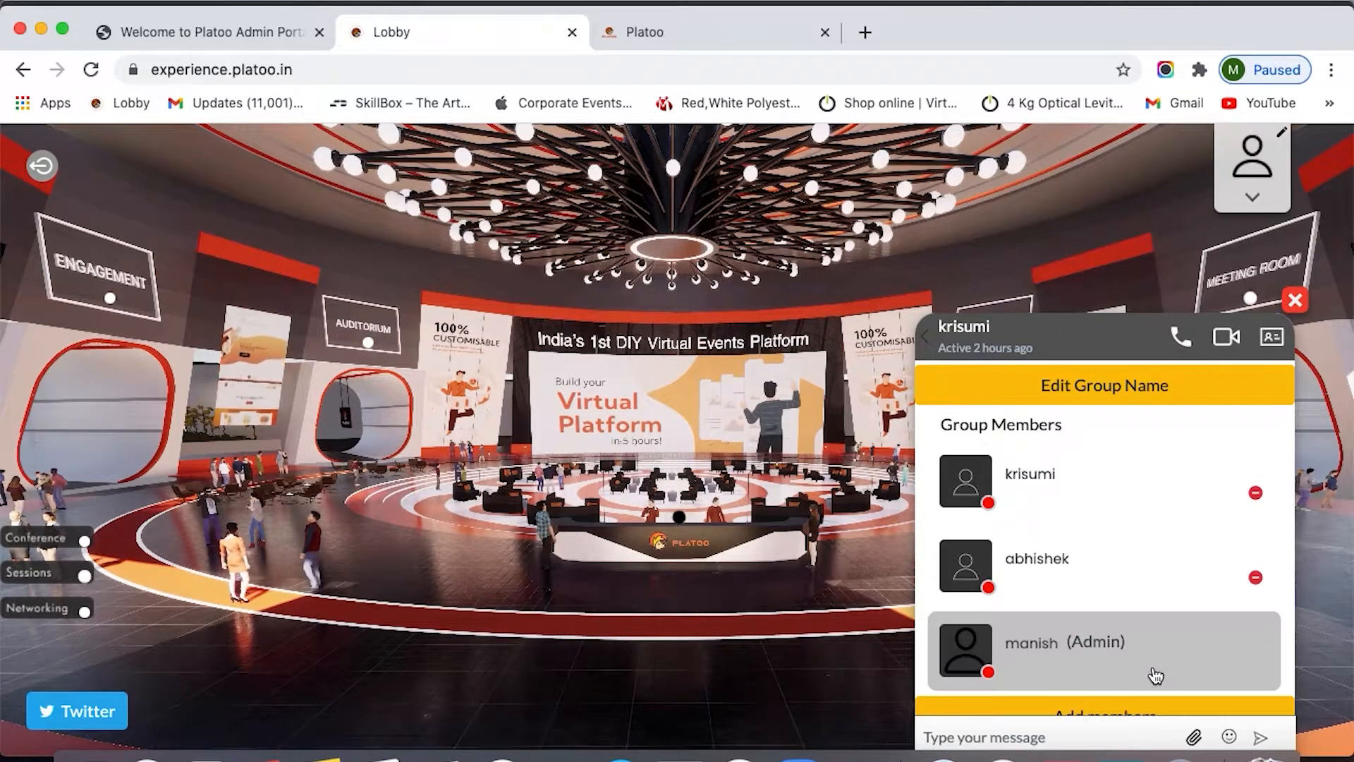
{"action": "left_click", "coordinate": [927, 340]}
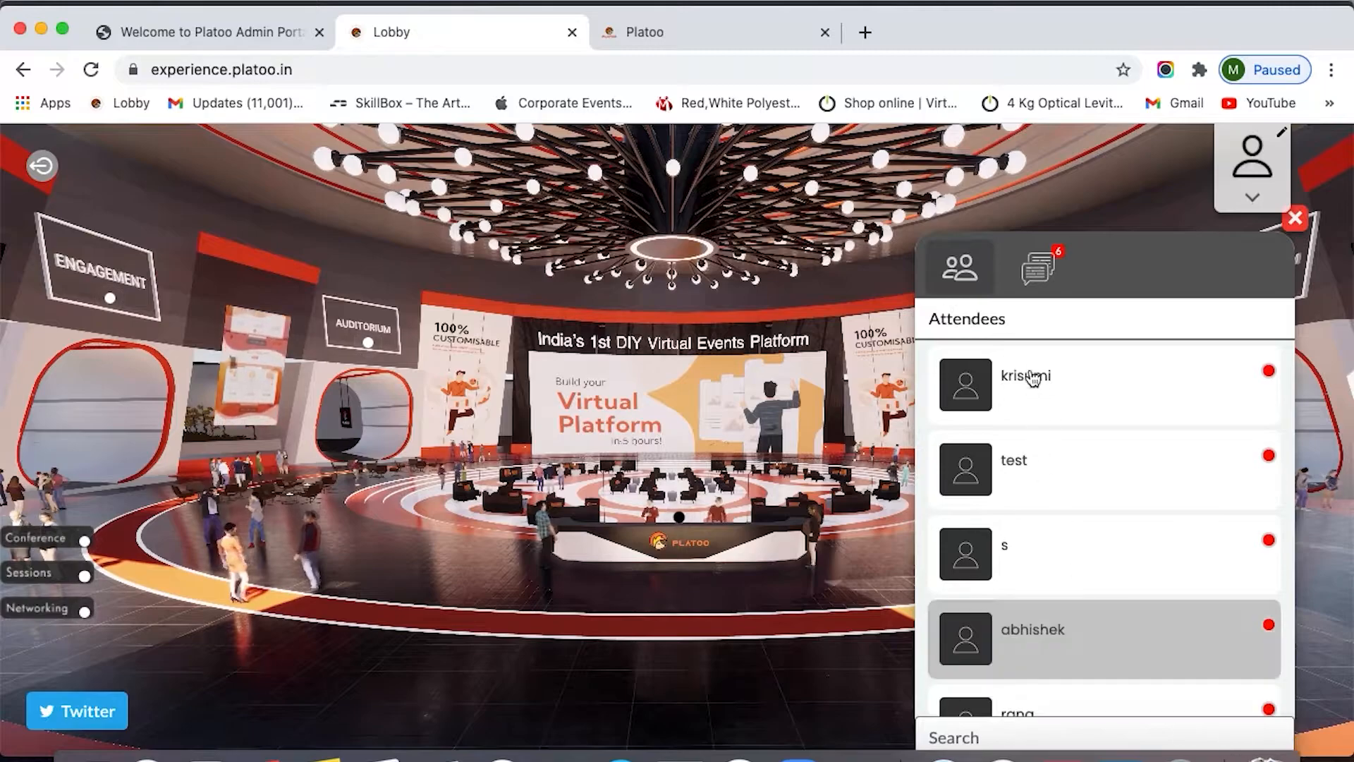
Open the "test" group under My Chats, share the visiting card in it, and close the chat
{"action": "left_click", "coordinate": [1037, 267]}
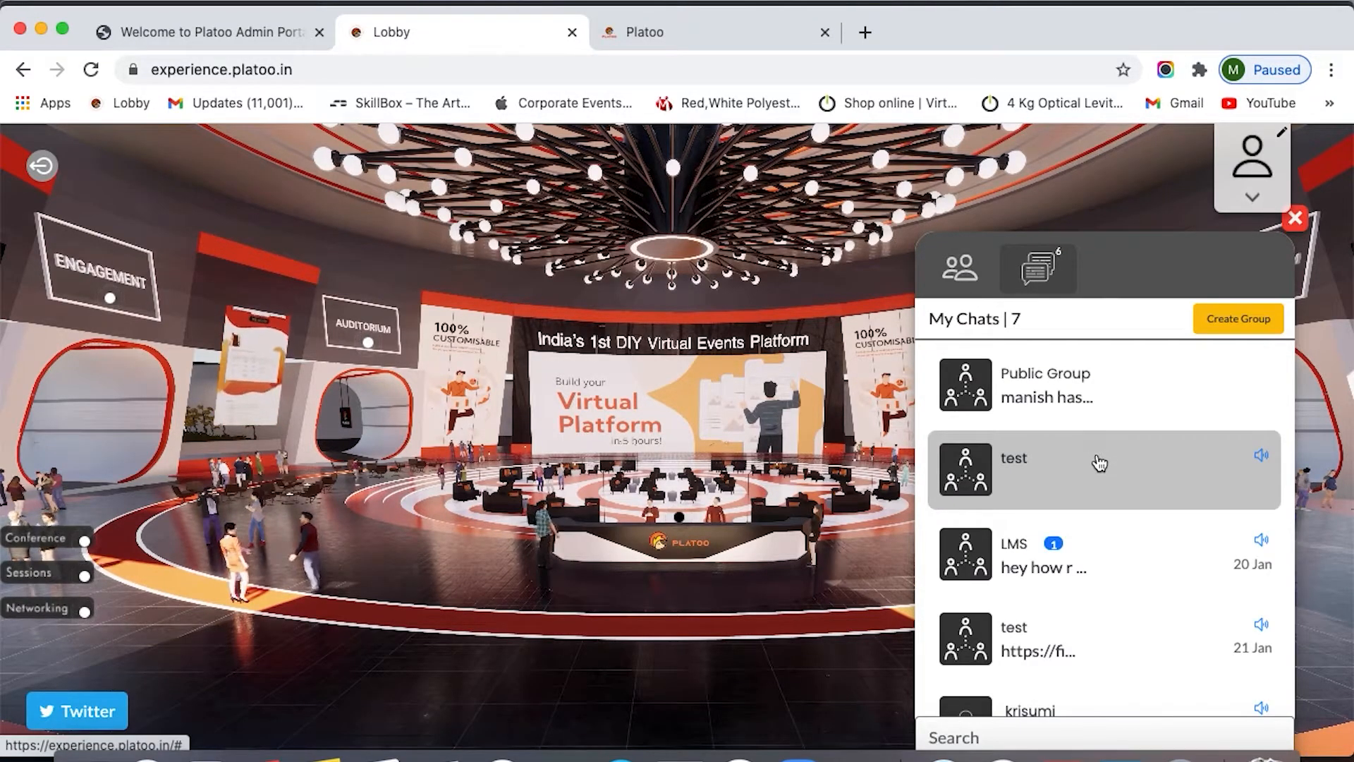
{"action": "left_click", "coordinate": [1099, 463]}
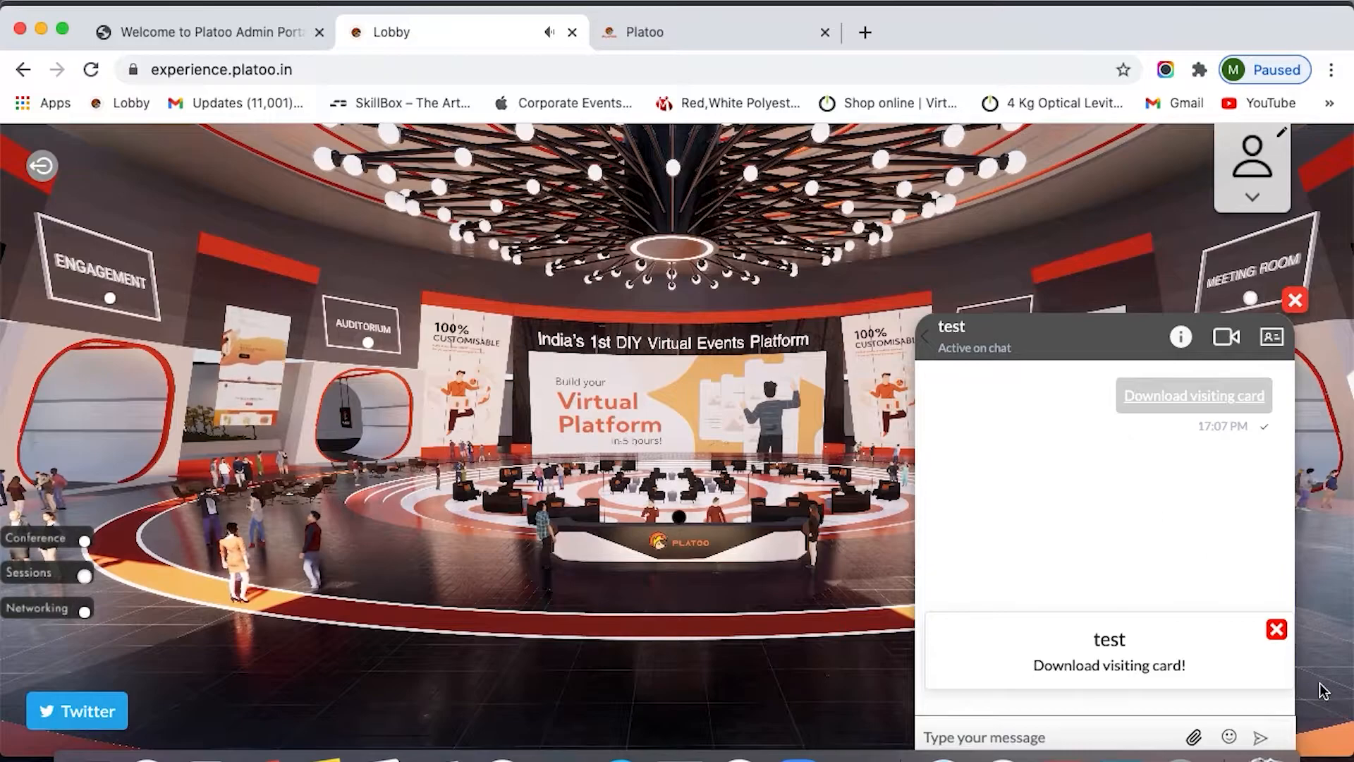
{"action": "left_click", "coordinate": [1276, 630]}
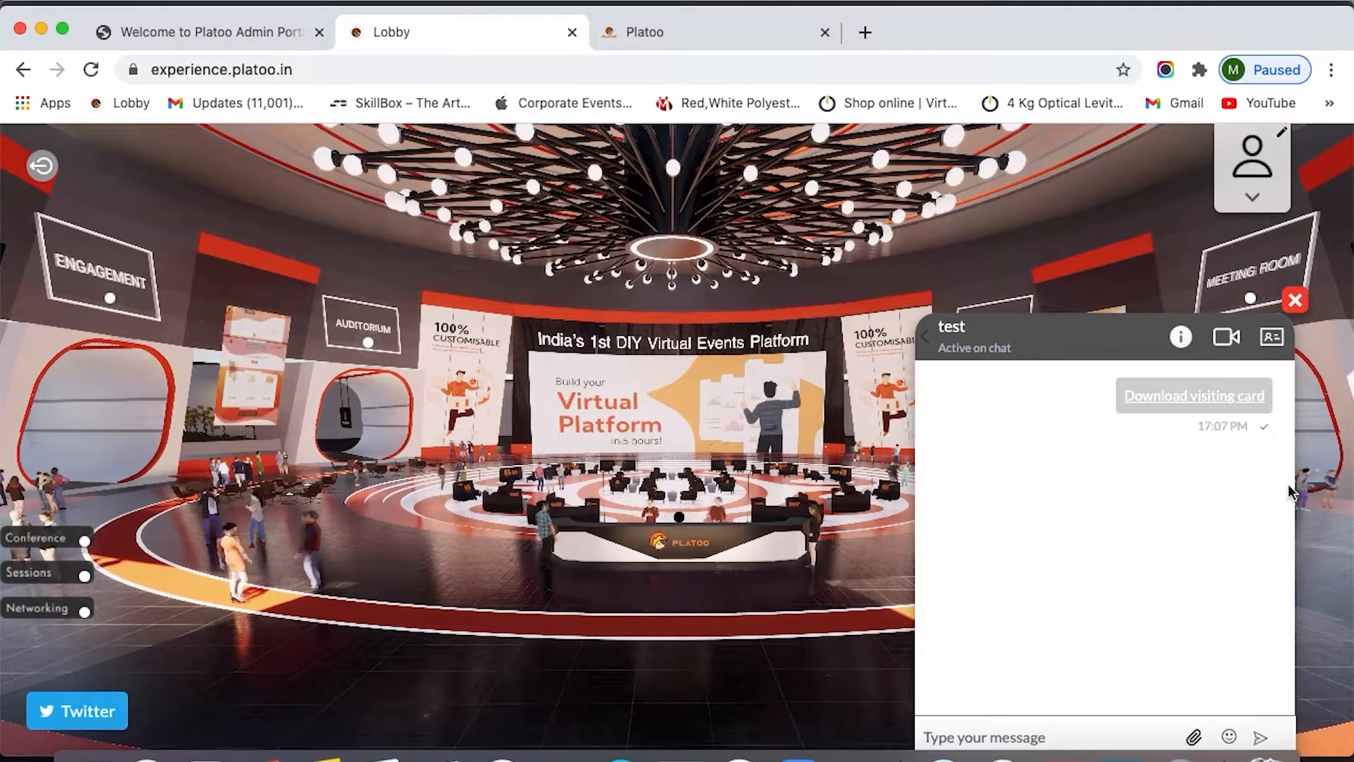
{"action": "left_click", "coordinate": [1295, 300]}
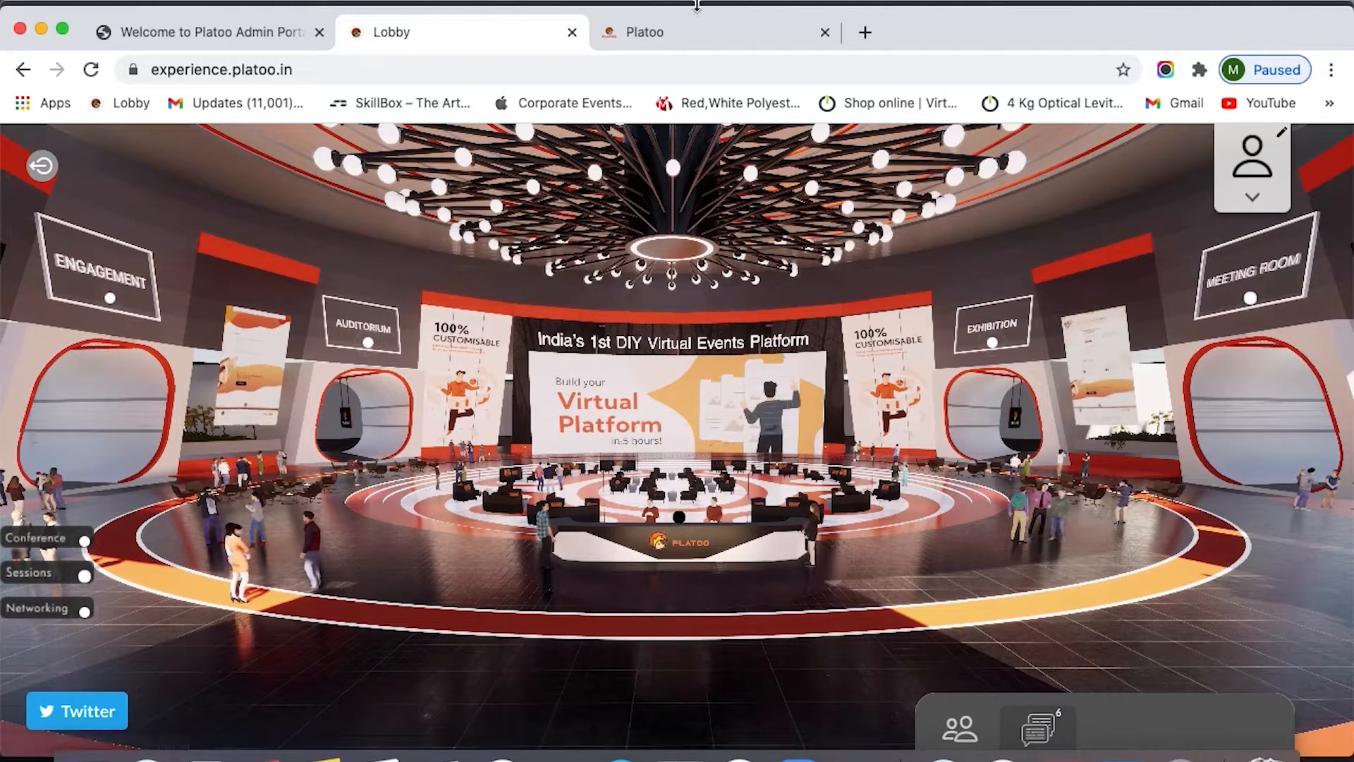
Switch to the Platoo admin portal and review the Lobby Settings and Auditorium Settings
{"action": "left_click", "coordinate": [707, 32]}
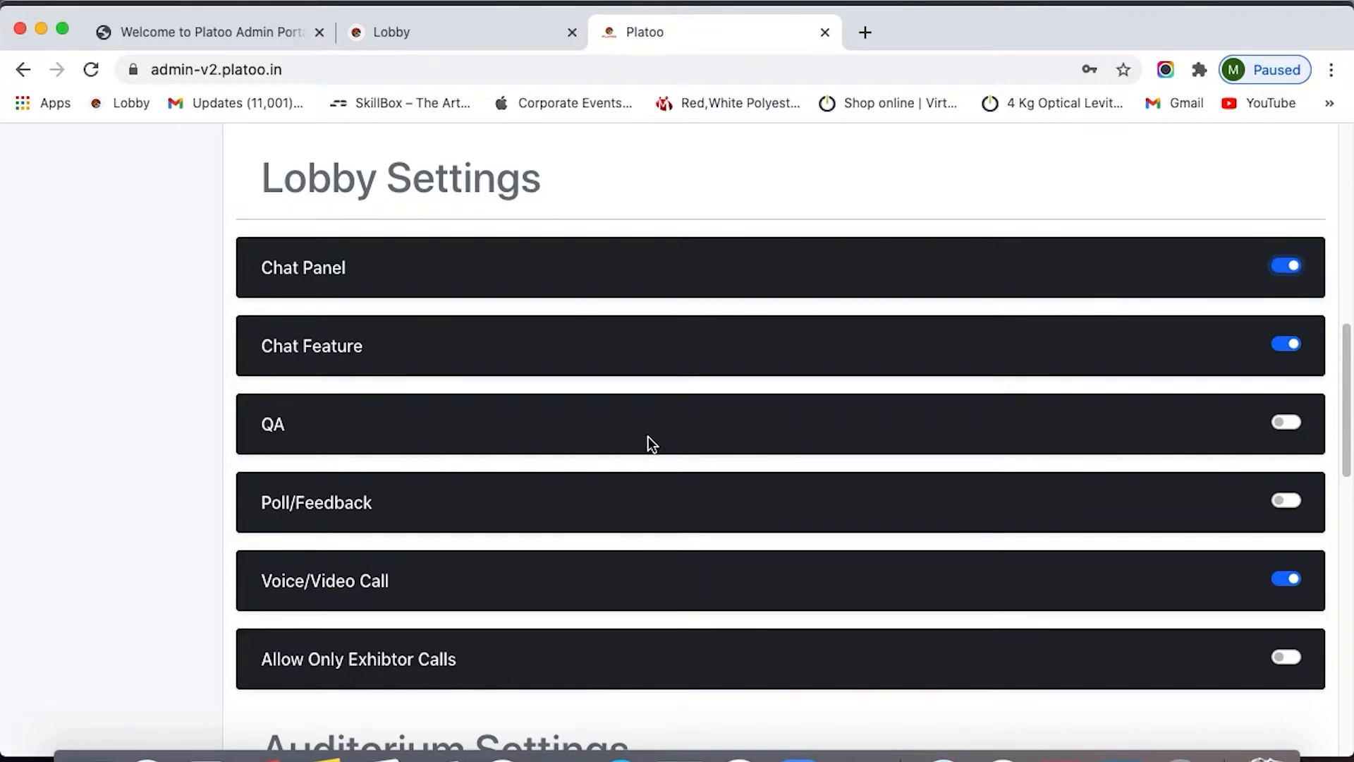
{"action": "left_click_drag", "start_coordinate": [1347, 381], "coordinate": [1345, 520]}
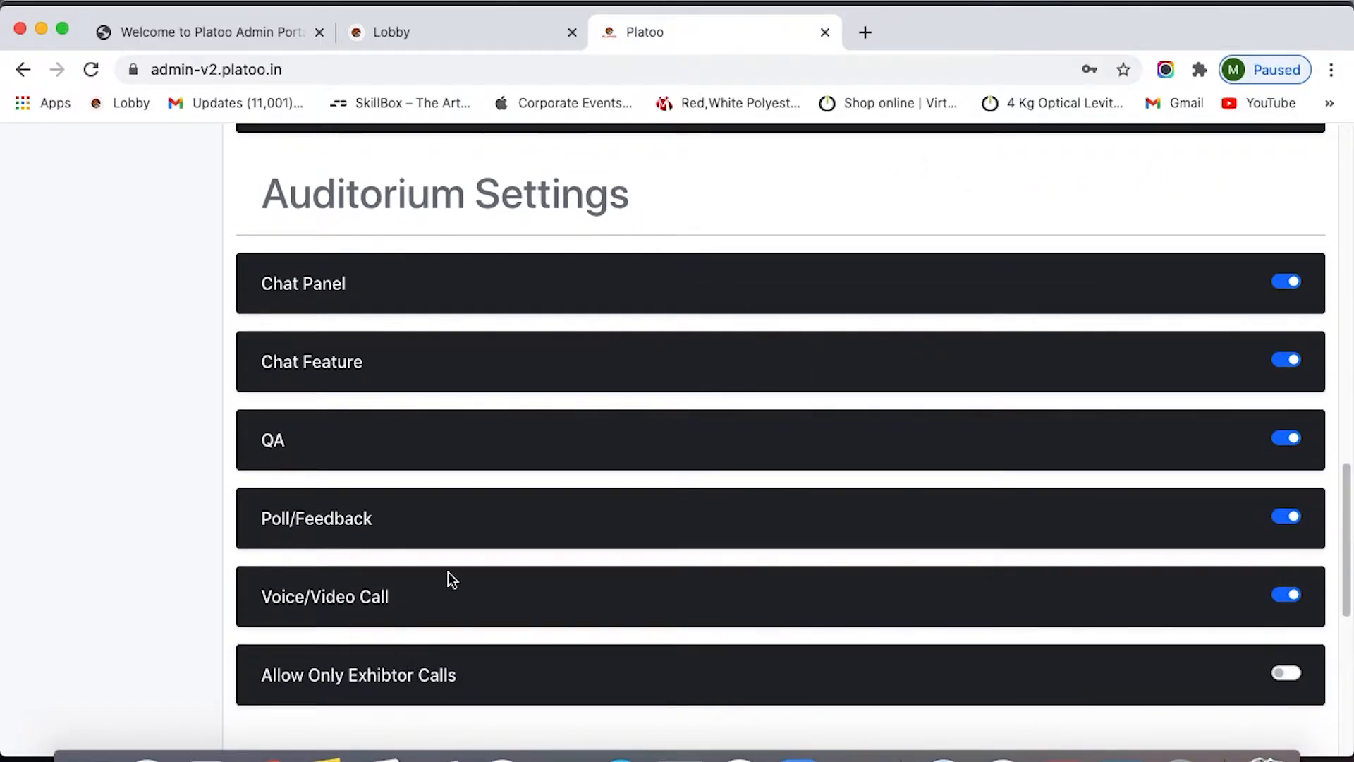
Return to the Lobby, check My Chats and the attendee list, close the panel and enter the Auditorium
{"action": "left_click", "coordinate": [423, 33]}
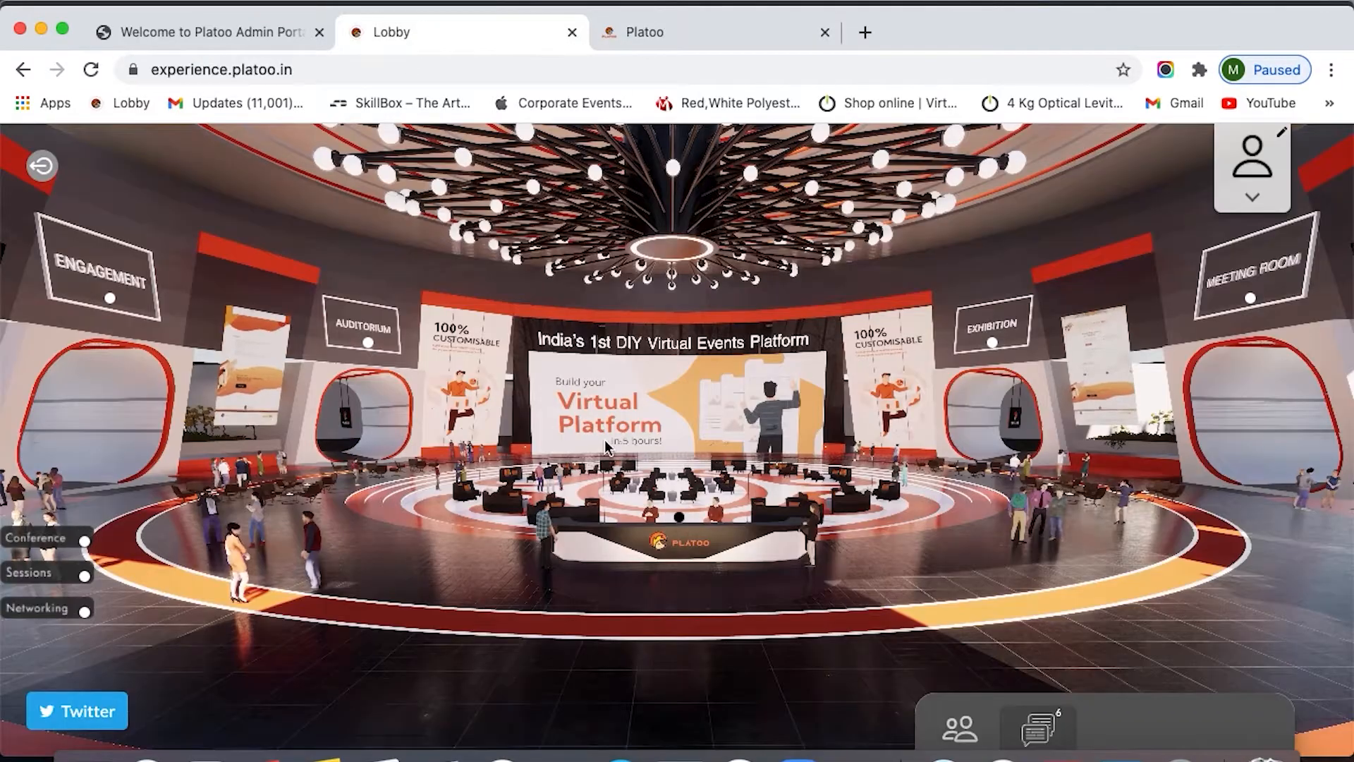
{"action": "left_click", "coordinate": [1051, 725]}
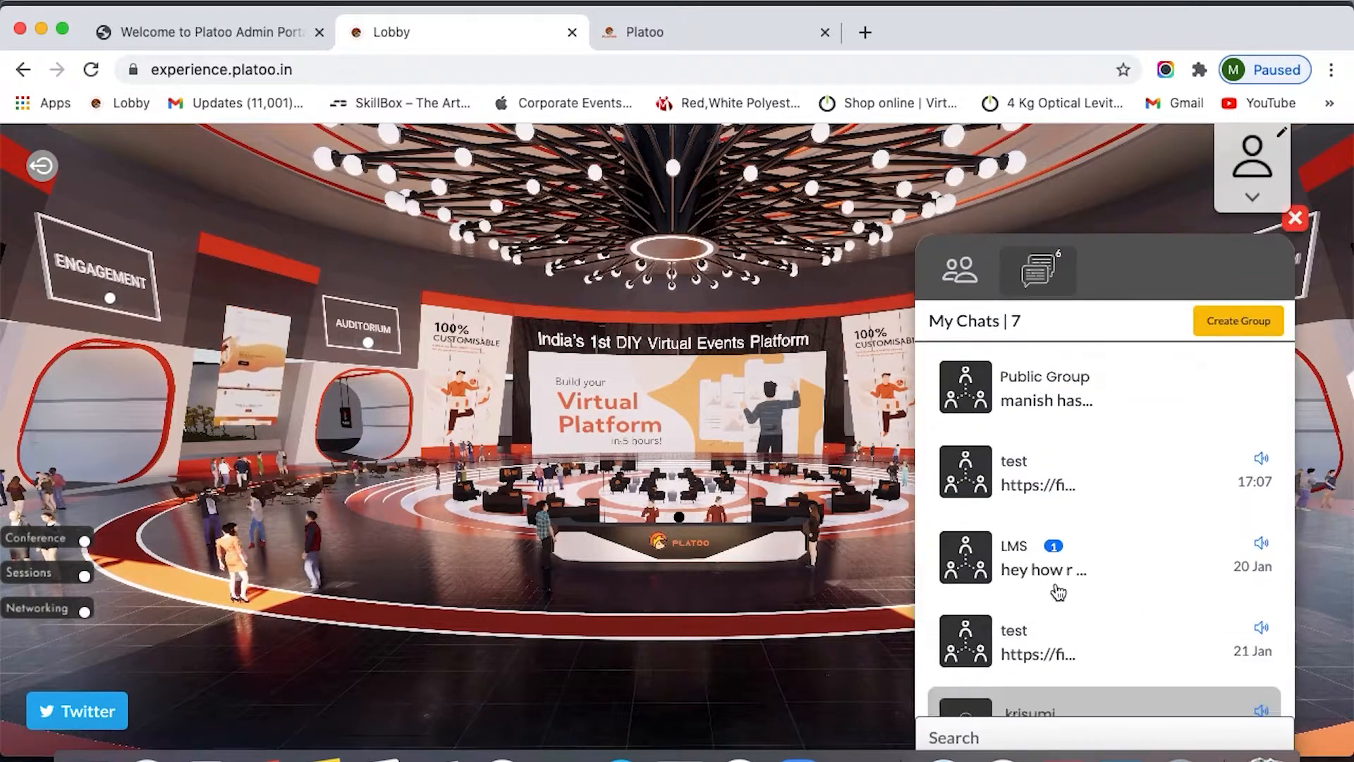
{"action": "left_click", "coordinate": [966, 276]}
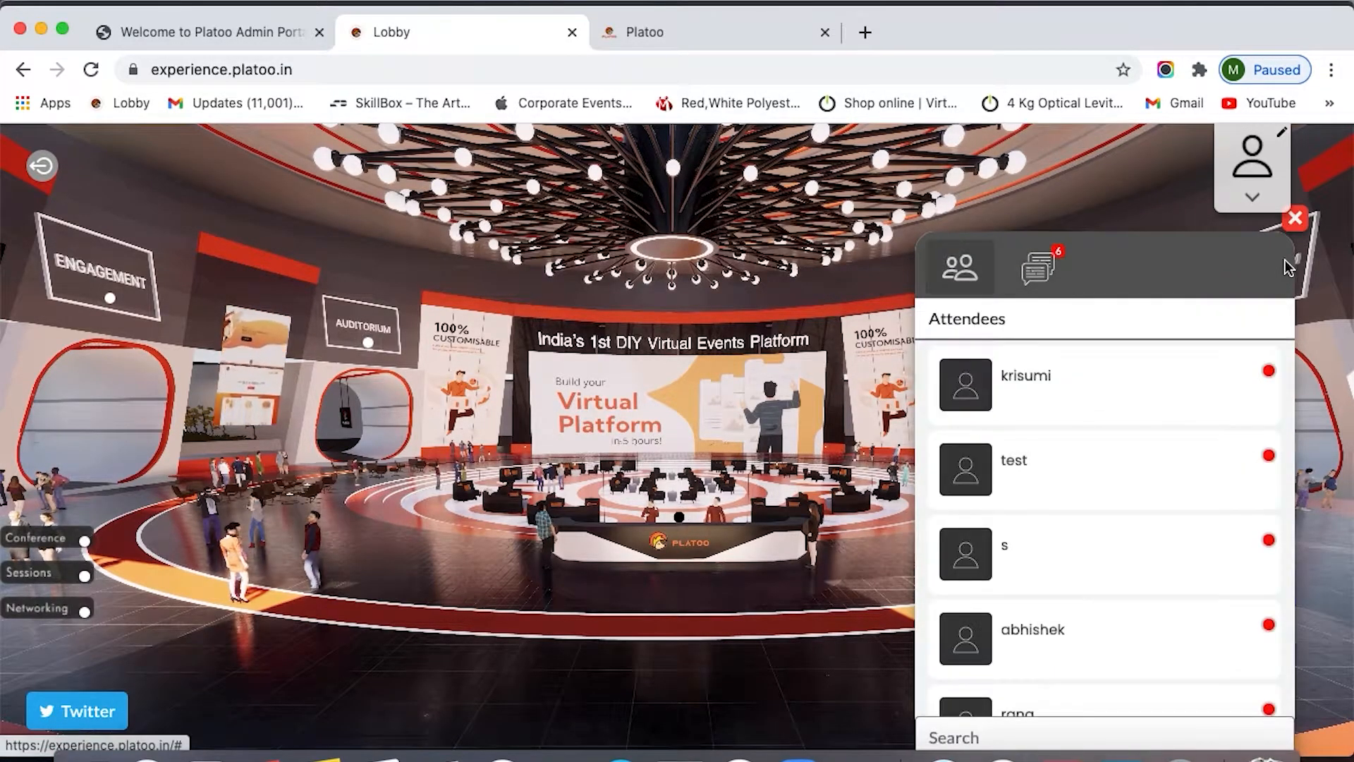
{"action": "left_click", "coordinate": [1295, 220]}
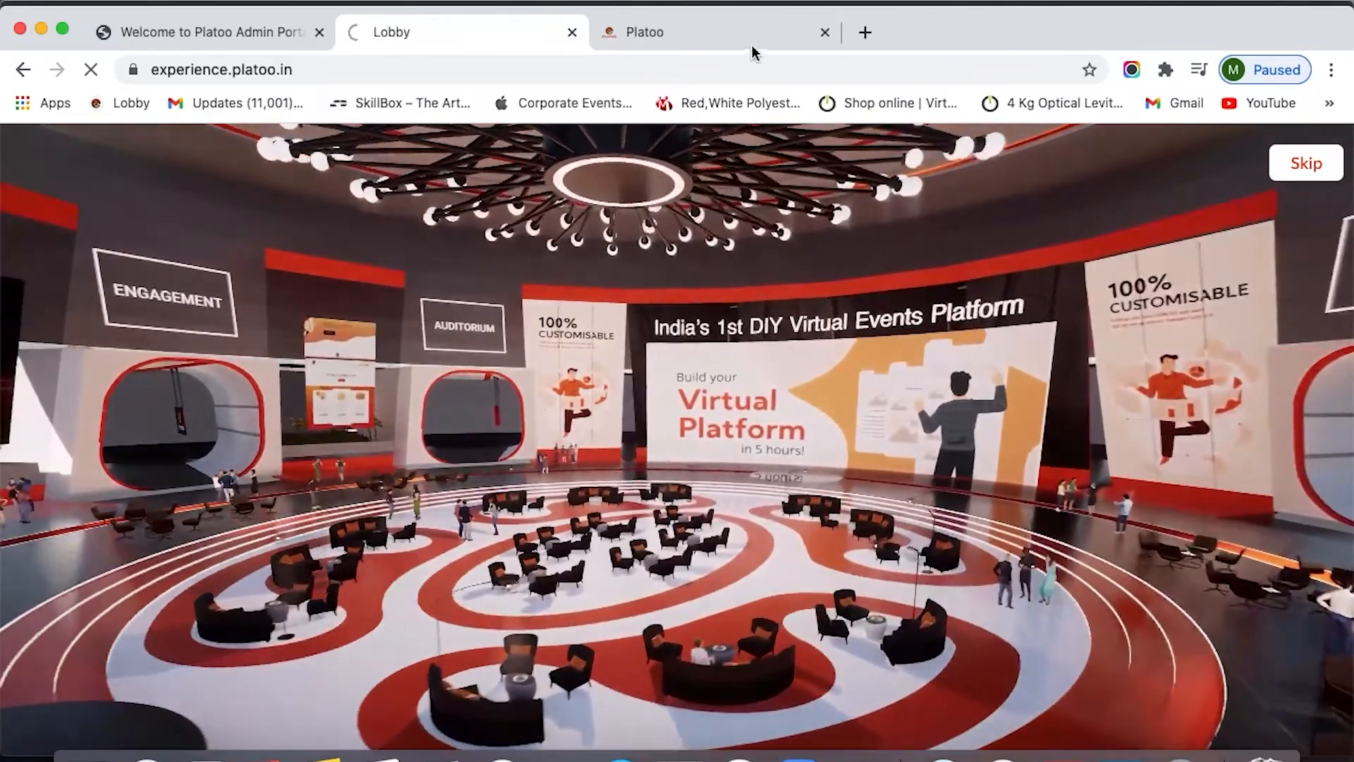
Recheck the Auditorium Settings in the admin portal, and view the Auditorium's attendee list and My Chats
{"action": "left_click", "coordinate": [744, 40]}
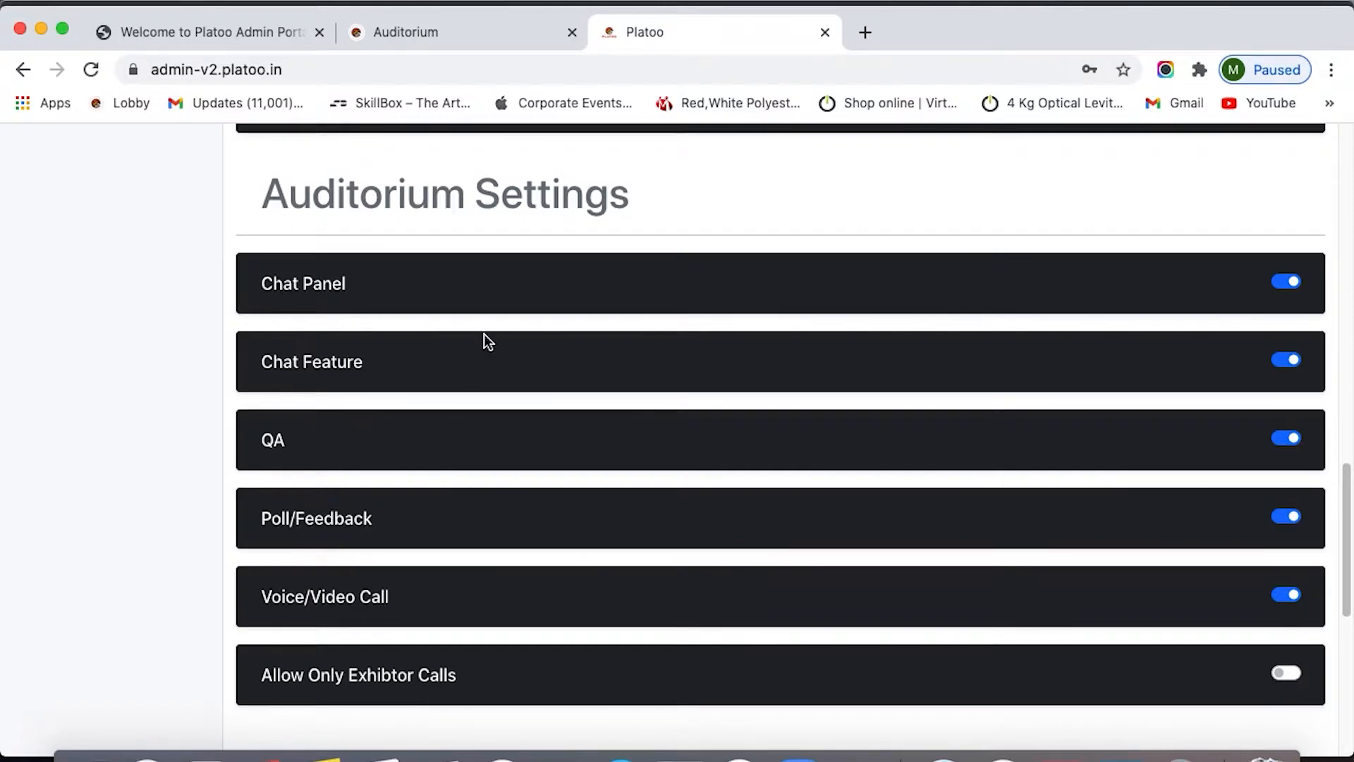
{"action": "left_click", "coordinate": [445, 47]}
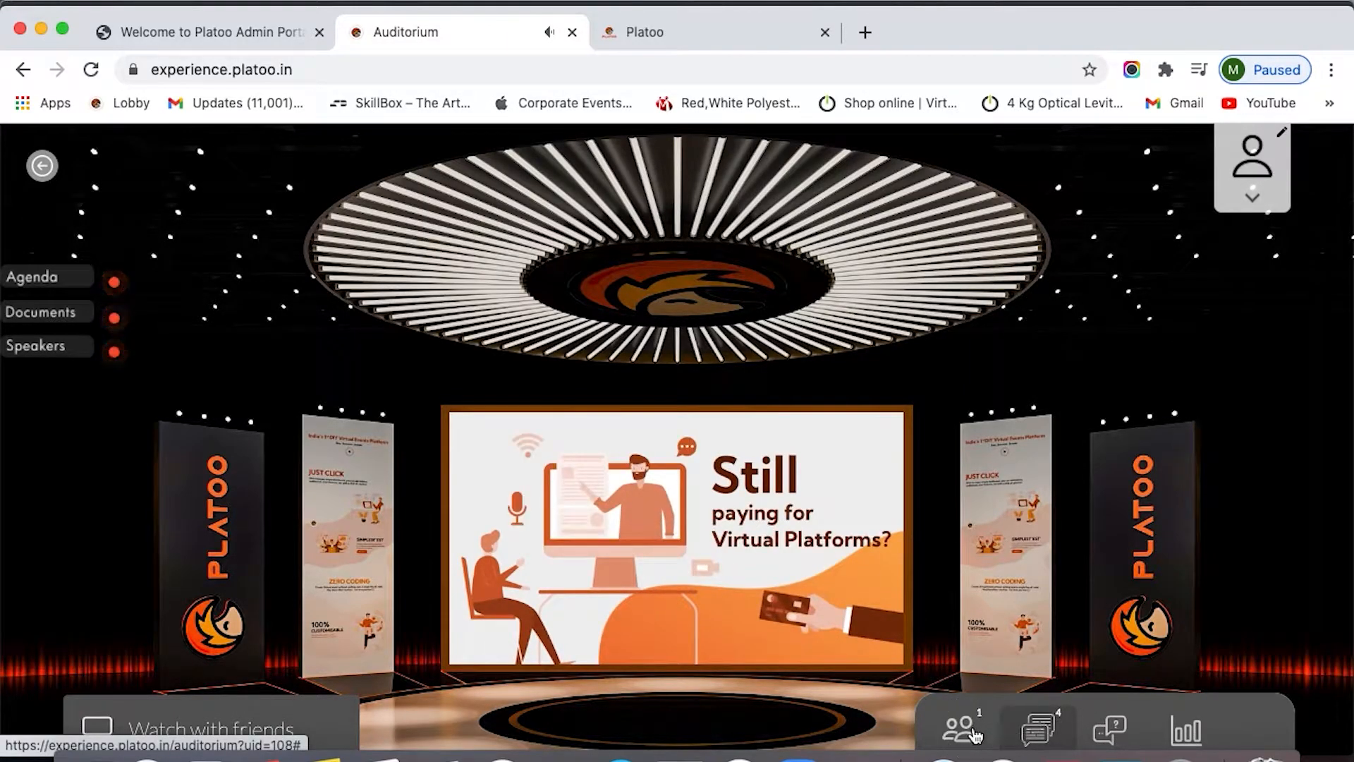
{"action": "left_click", "coordinate": [973, 727]}
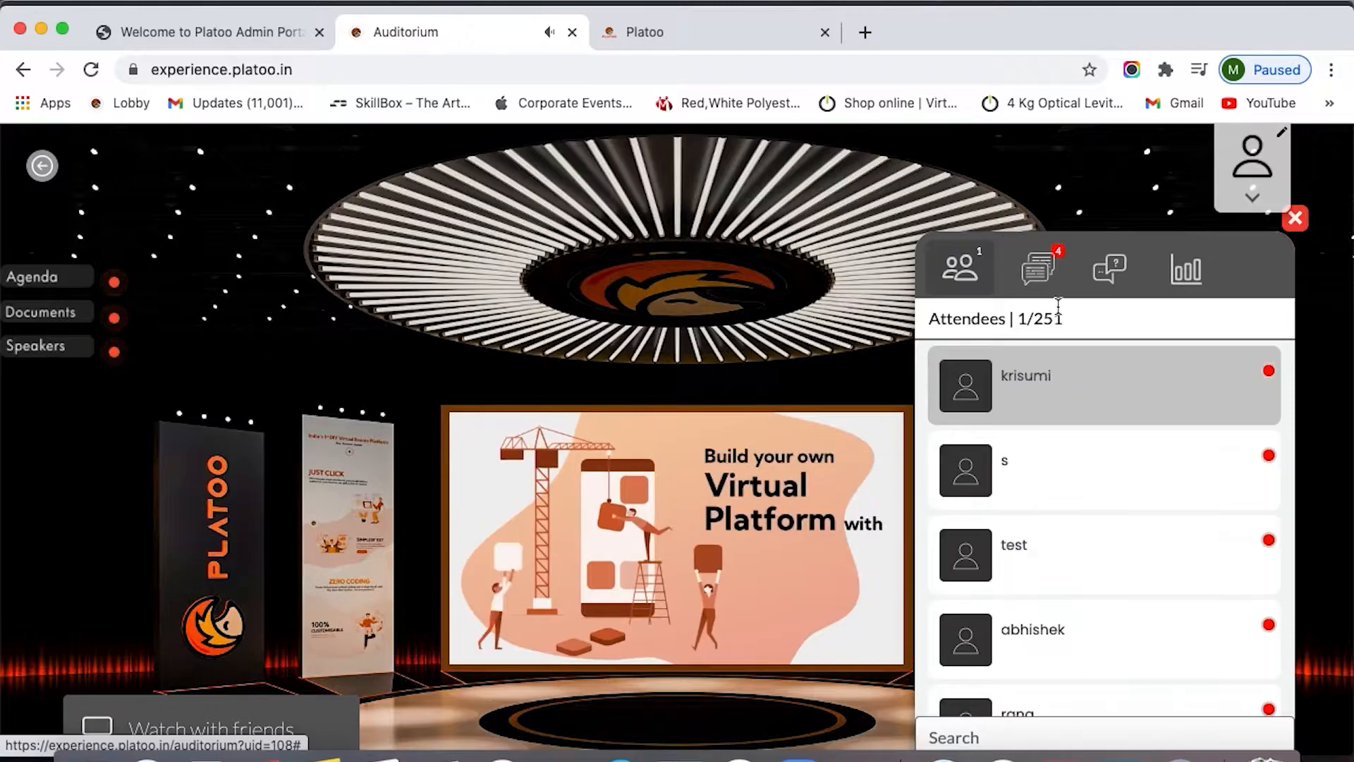
{"action": "left_click", "coordinate": [1040, 272]}
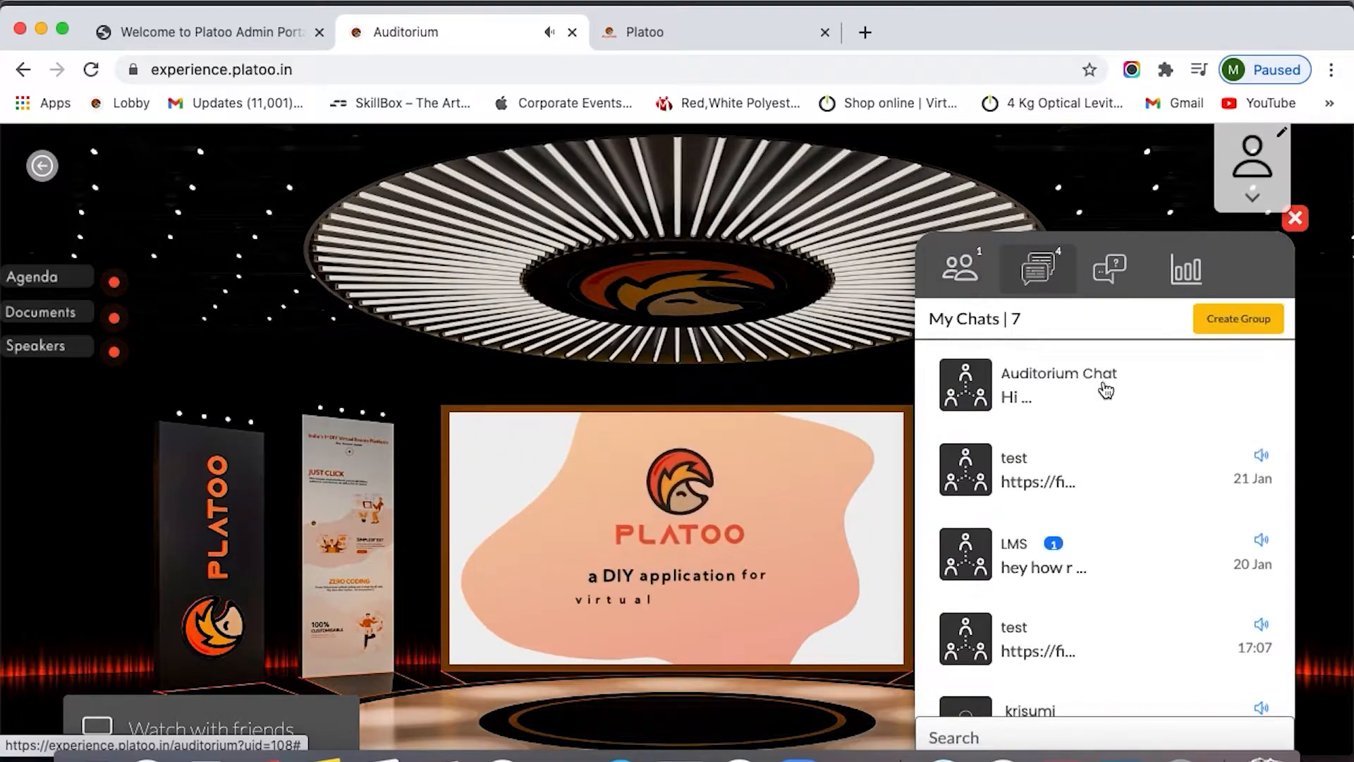
Submit "question" in the Auditorium's Q&A and dismiss the submission notice
{"action": "left_click", "coordinate": [1112, 282]}
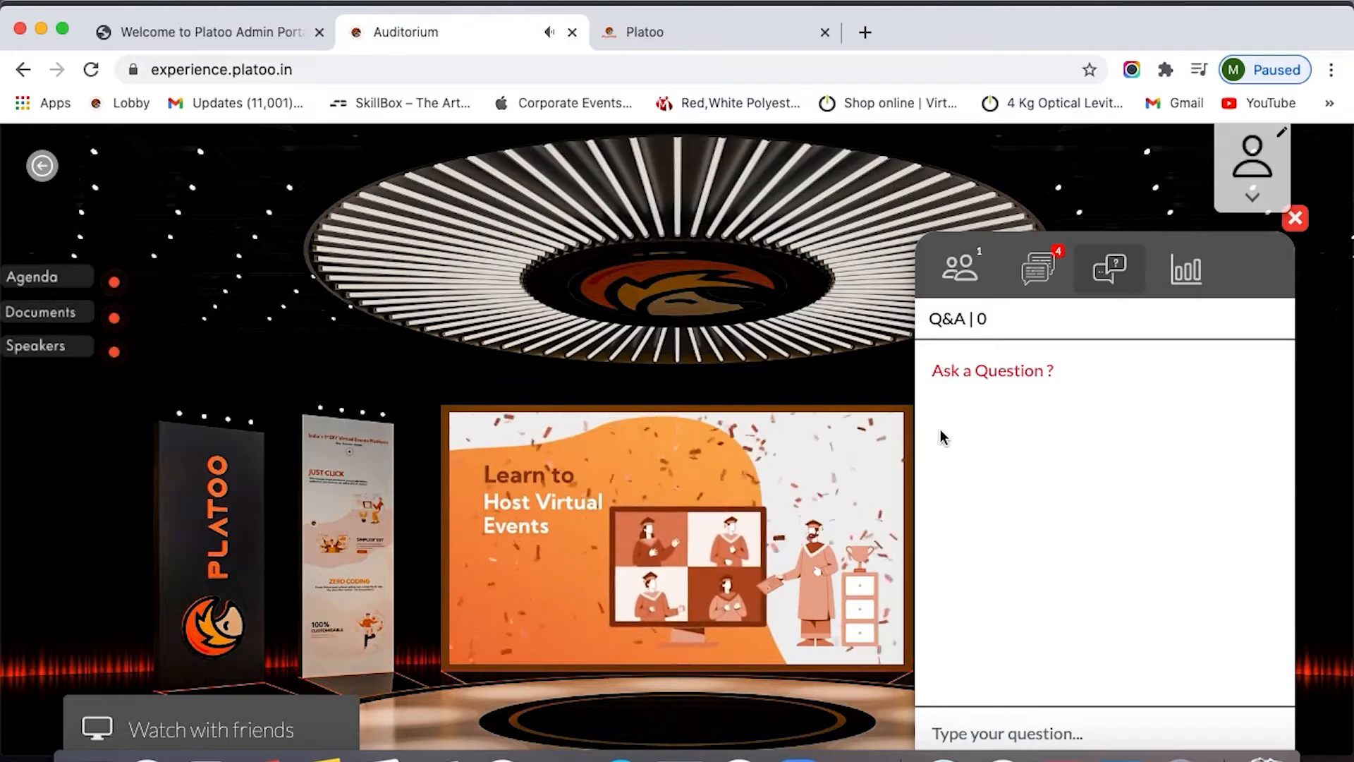
{"action": "left_click", "coordinate": [1031, 723]}
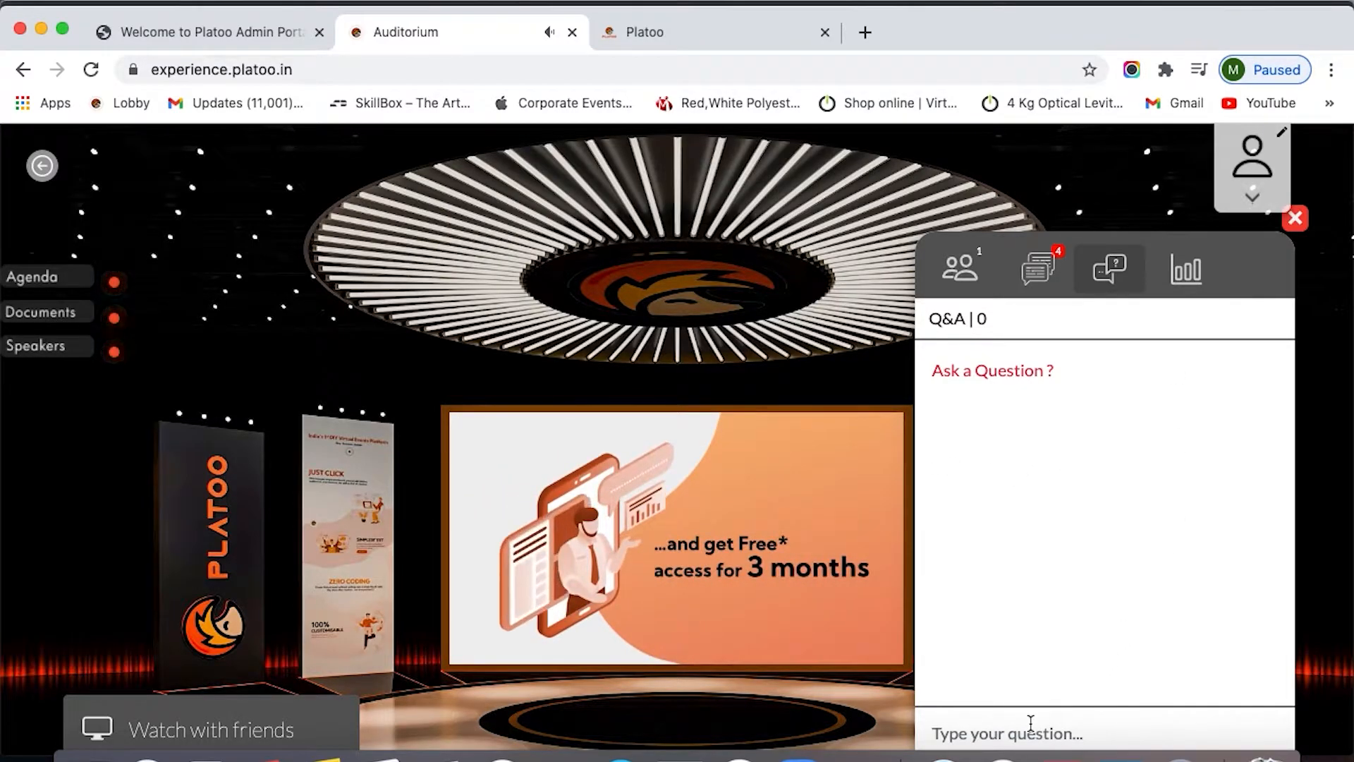
{"action": "type", "text": "question"}
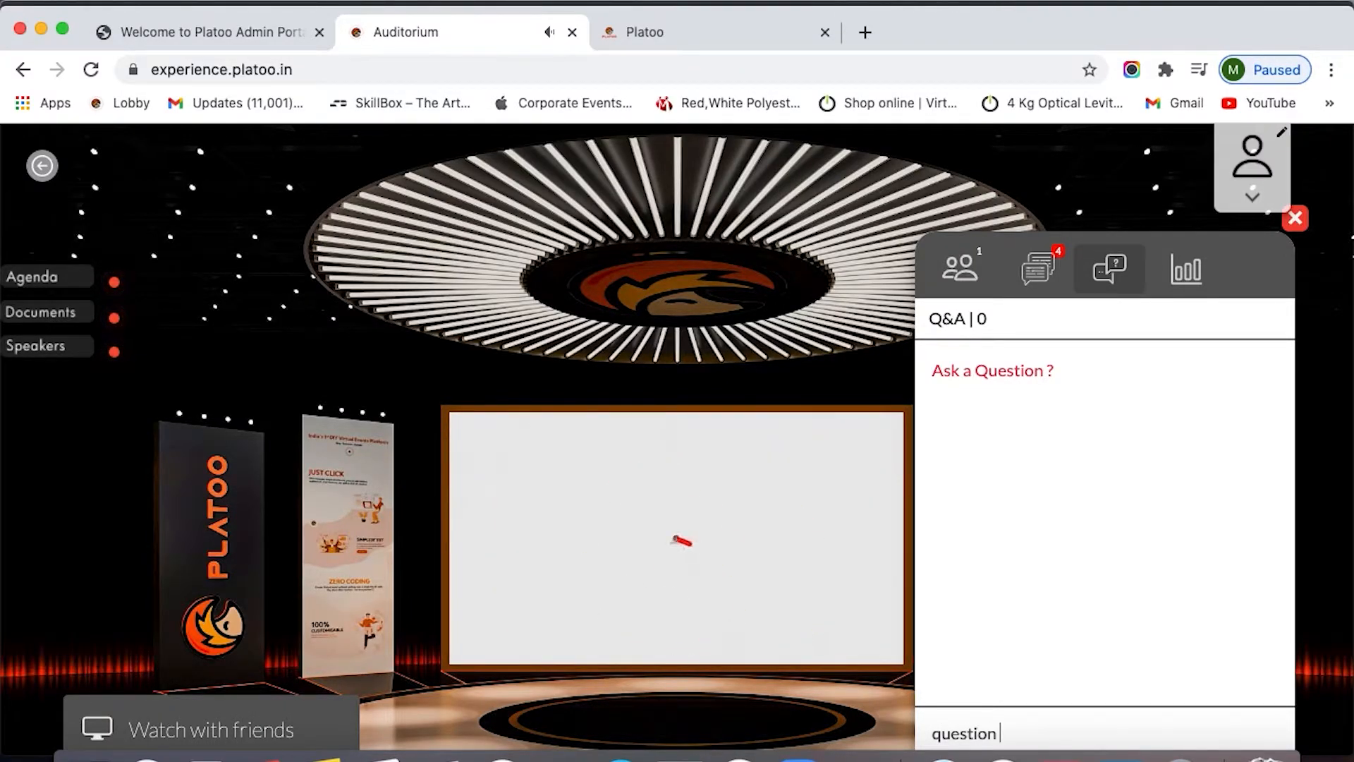
{"action": "key", "text": "Return"}
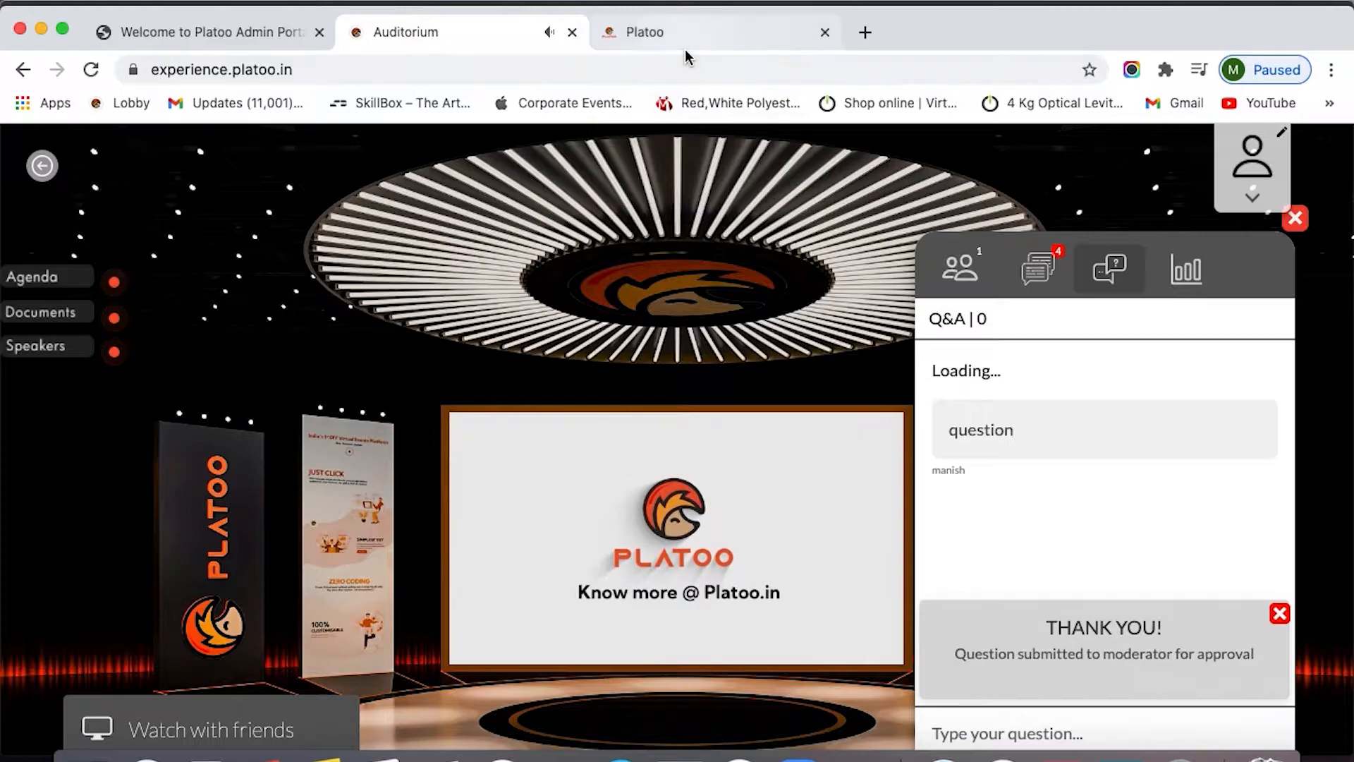
{"action": "left_click", "coordinate": [709, 33]}
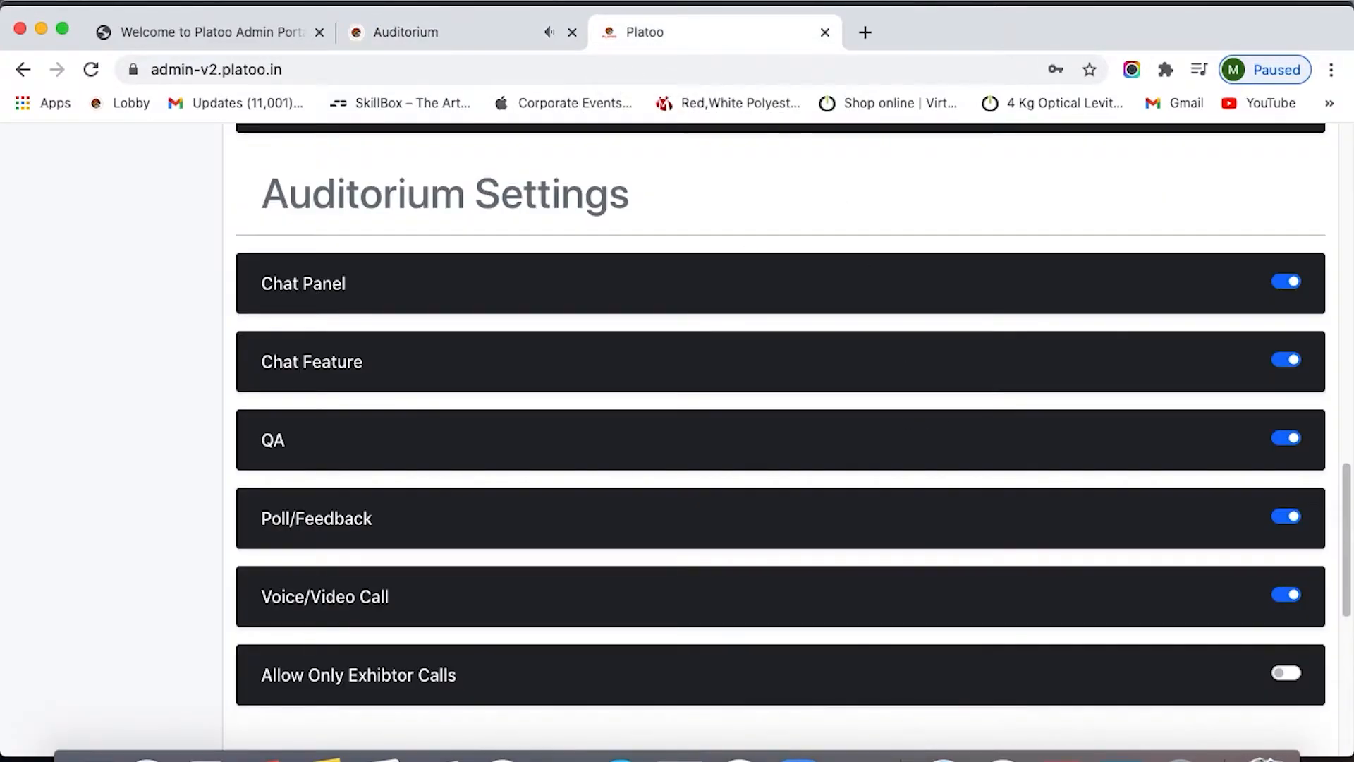
{"action": "left_click", "coordinate": [448, 30]}
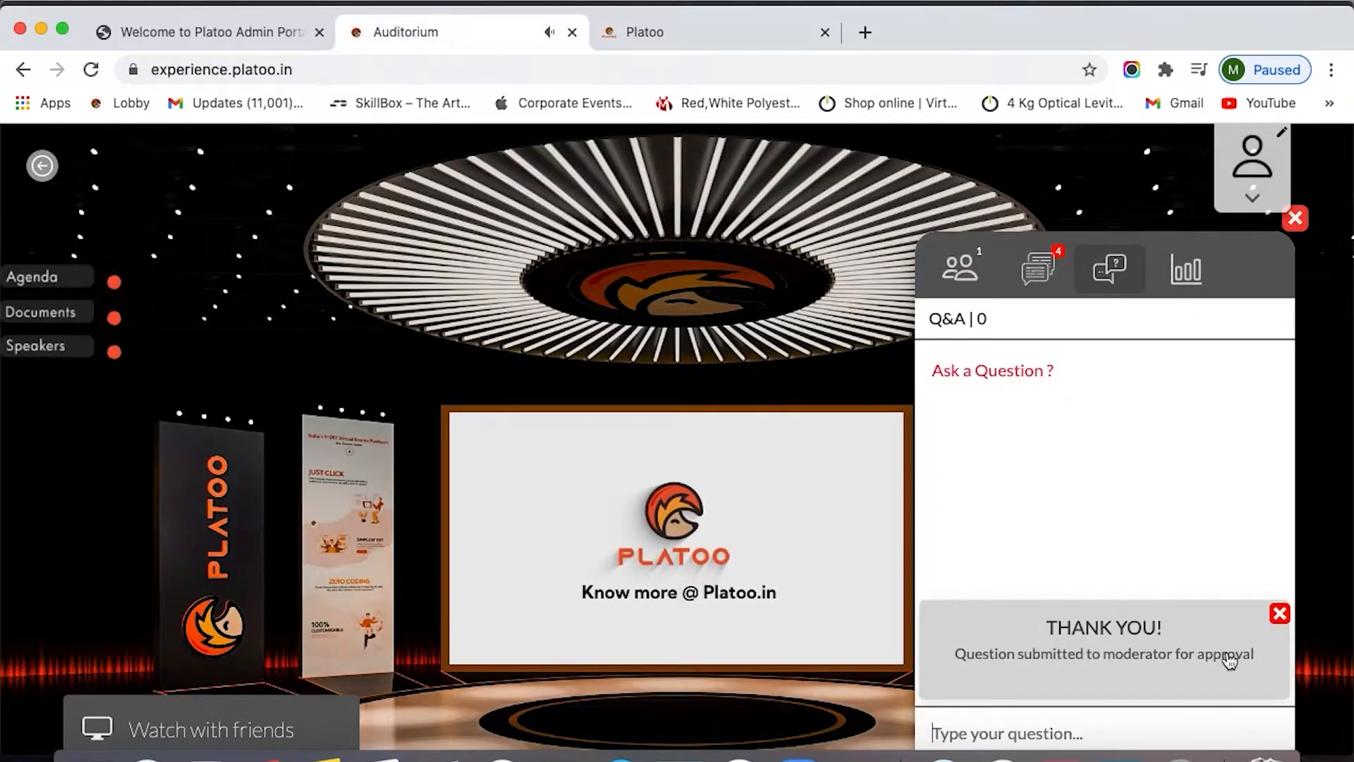
{"action": "left_click", "coordinate": [1280, 614]}
Review the Exhibition Settings and Global Settings in the admin portal
{"action": "left_click", "coordinate": [736, 32]}
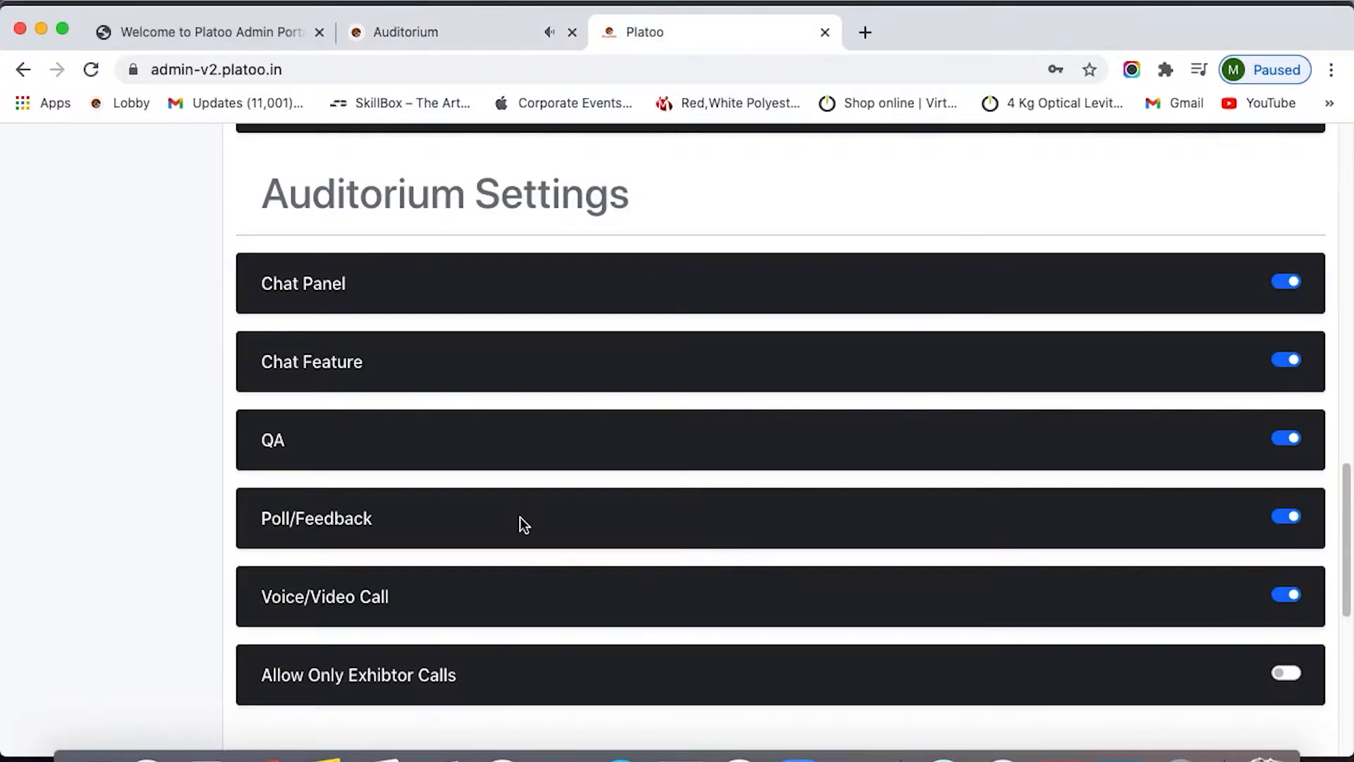
{"action": "scroll", "coordinate": [695, 519], "scroll_direction": "down", "scroll_amount": 8}
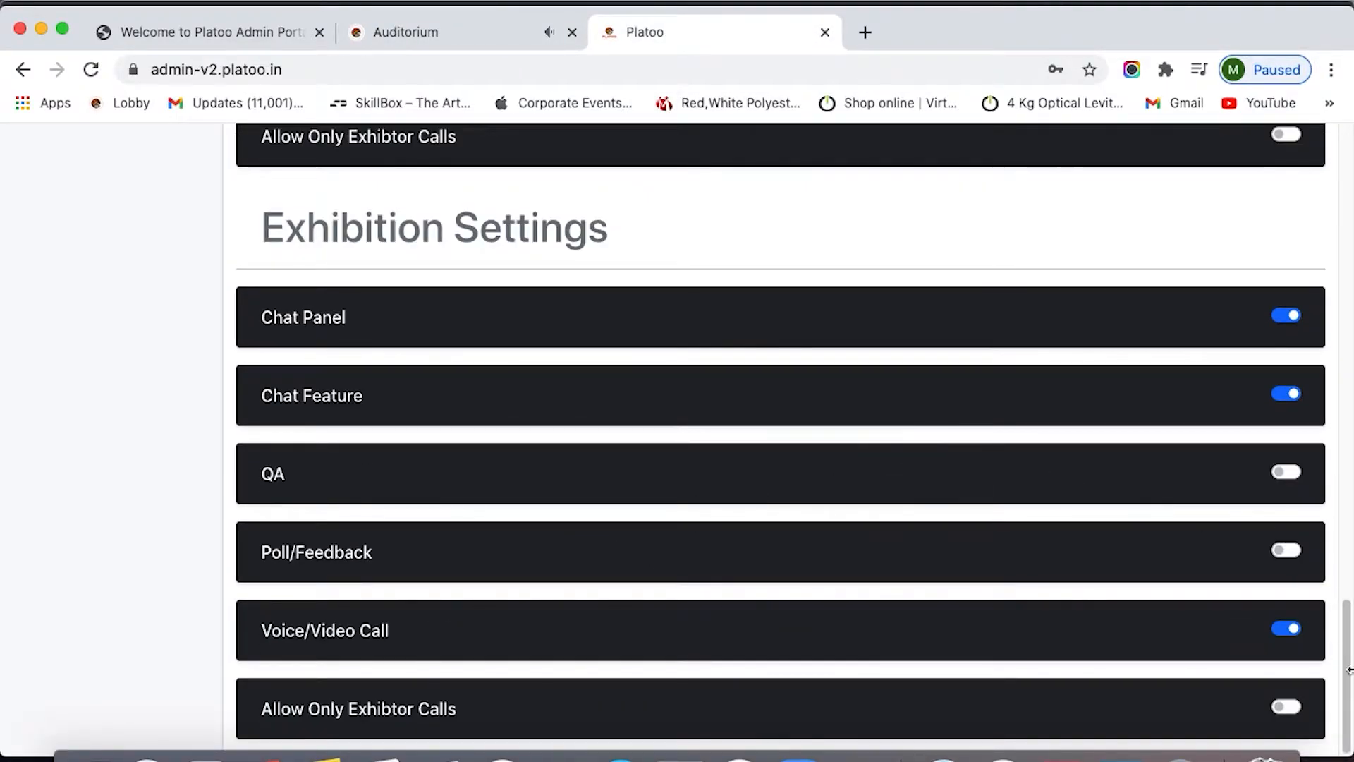
{"action": "left_click_drag", "start_coordinate": [1344, 654], "coordinate": [1323, 216]}
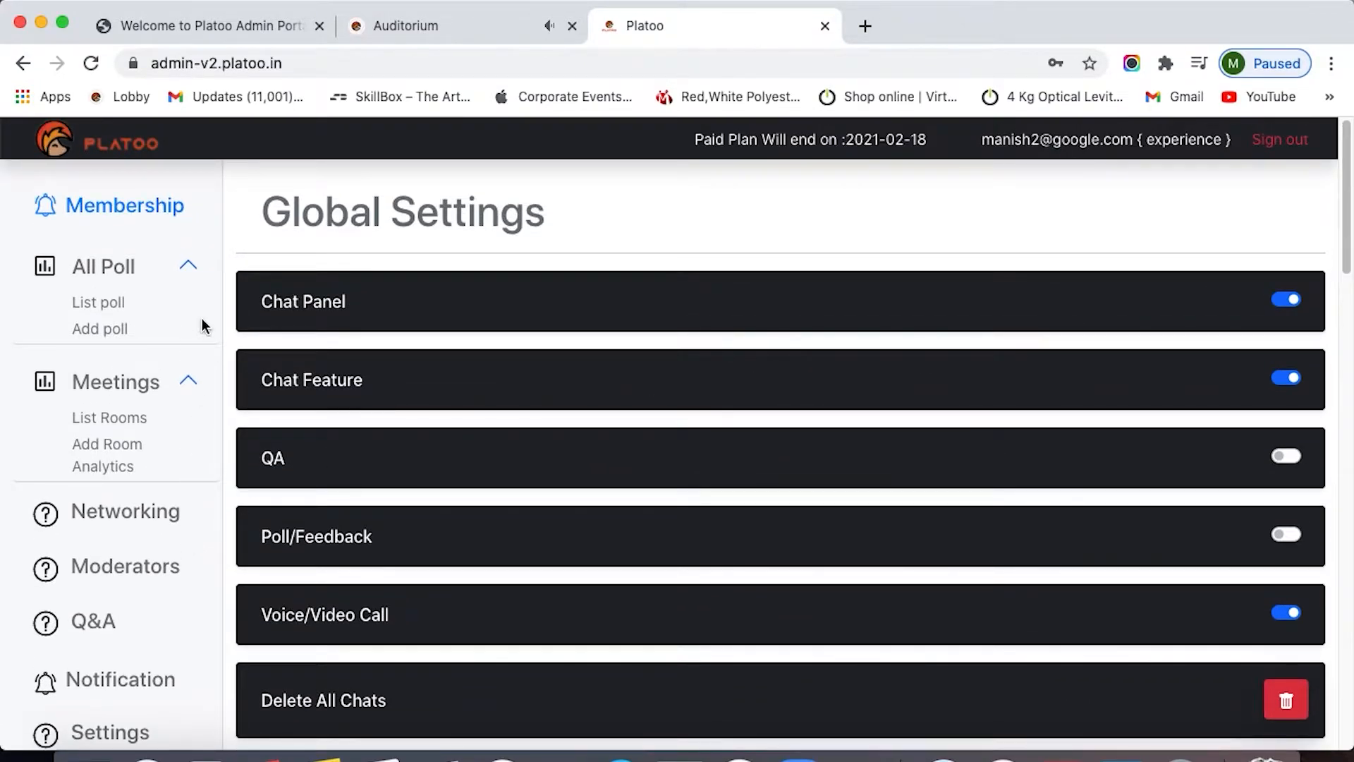
Approve the submitted question in the admin portal's Q&A, and dismiss the approval notice in the Auditorium
{"action": "left_click", "coordinate": [98, 615]}
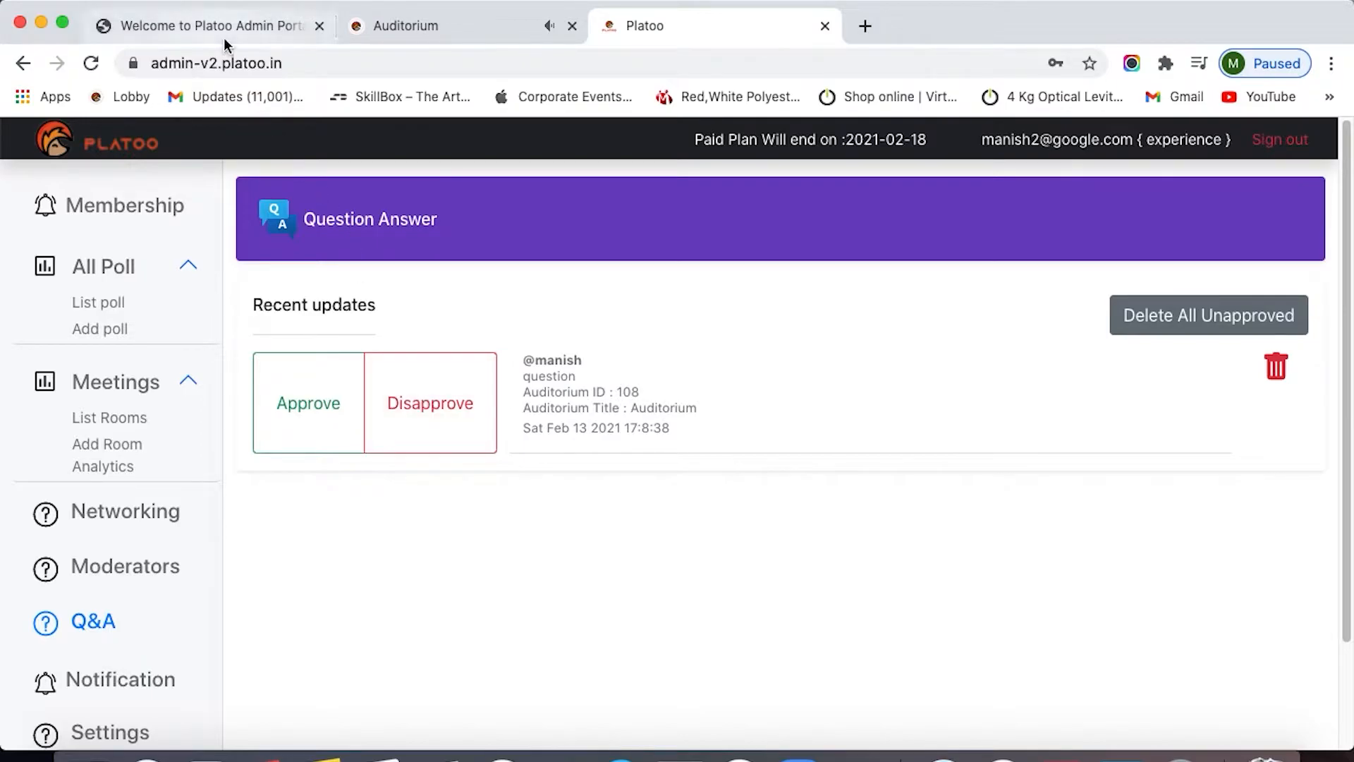
{"action": "left_click", "coordinate": [318, 435]}
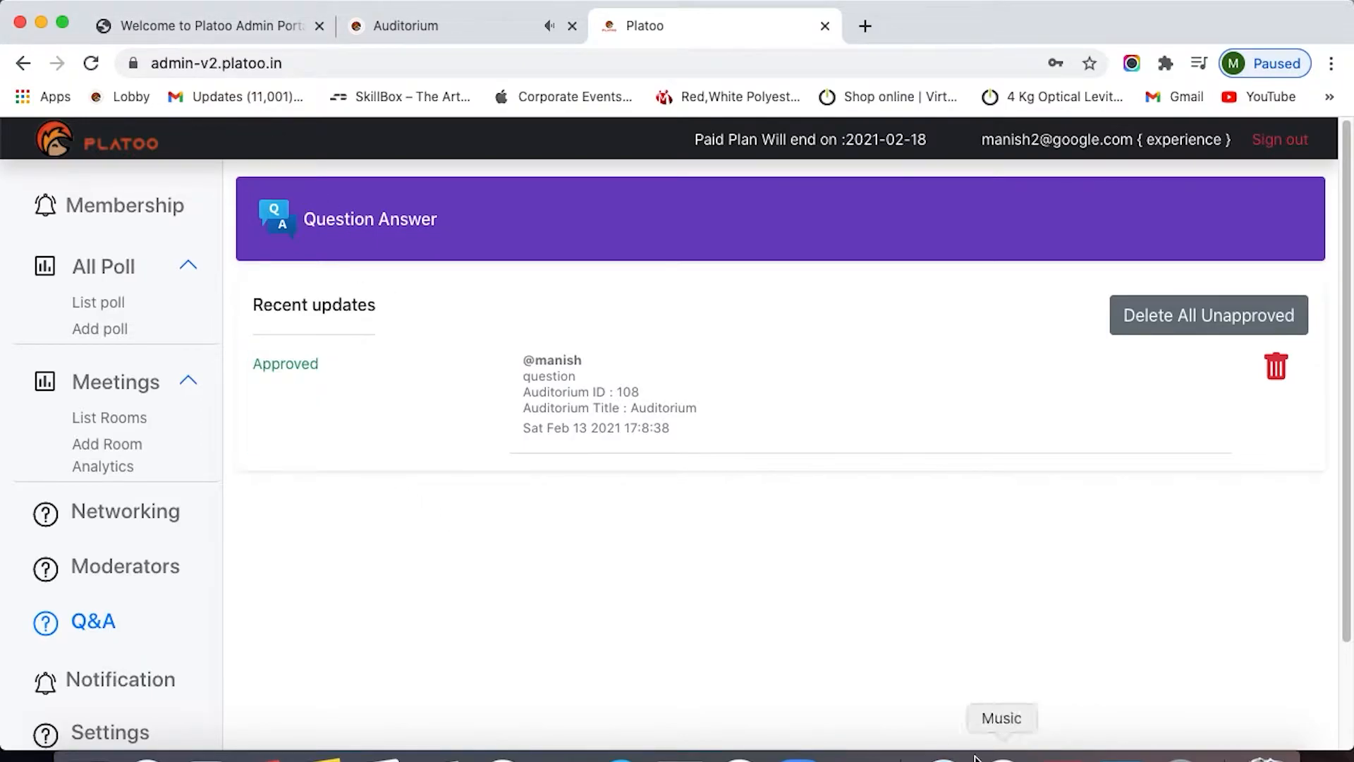
{"action": "left_click", "coordinate": [442, 26]}
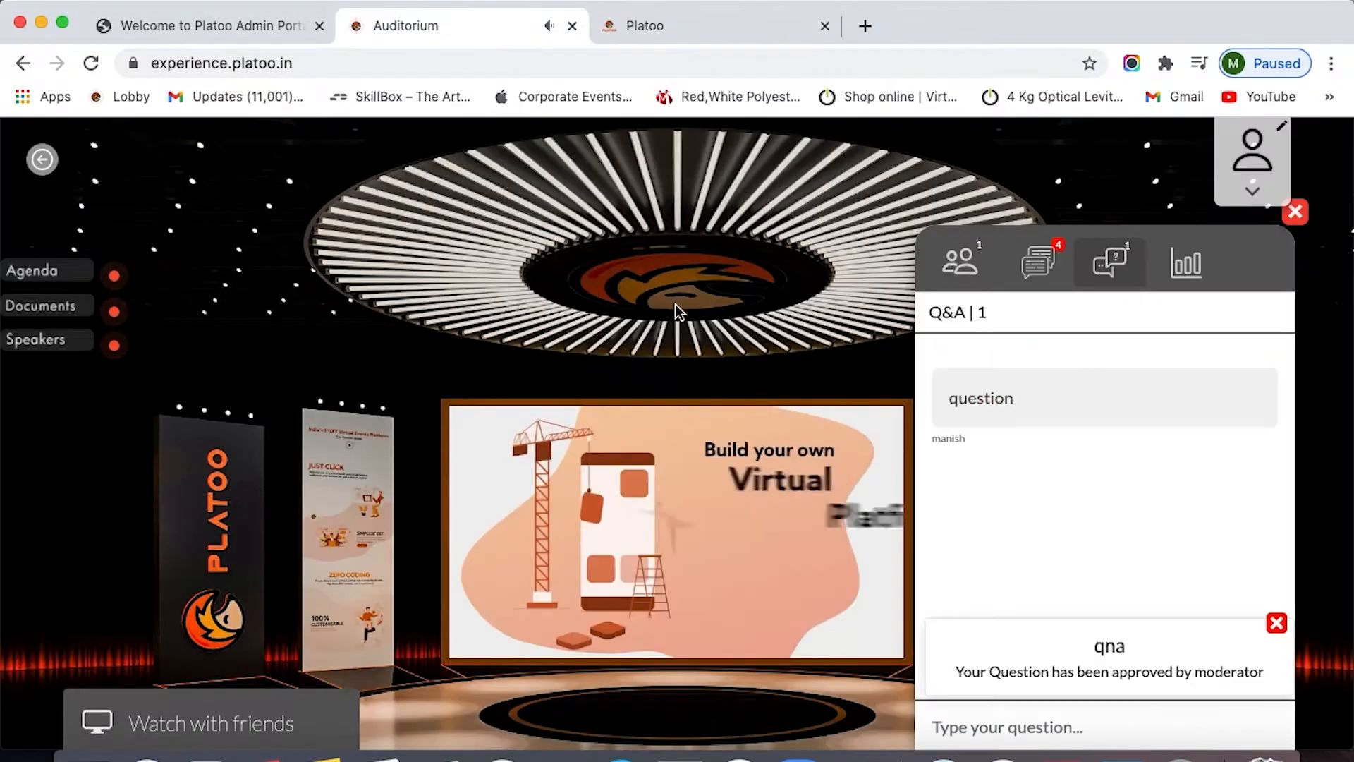
{"action": "left_click", "coordinate": [1276, 623]}
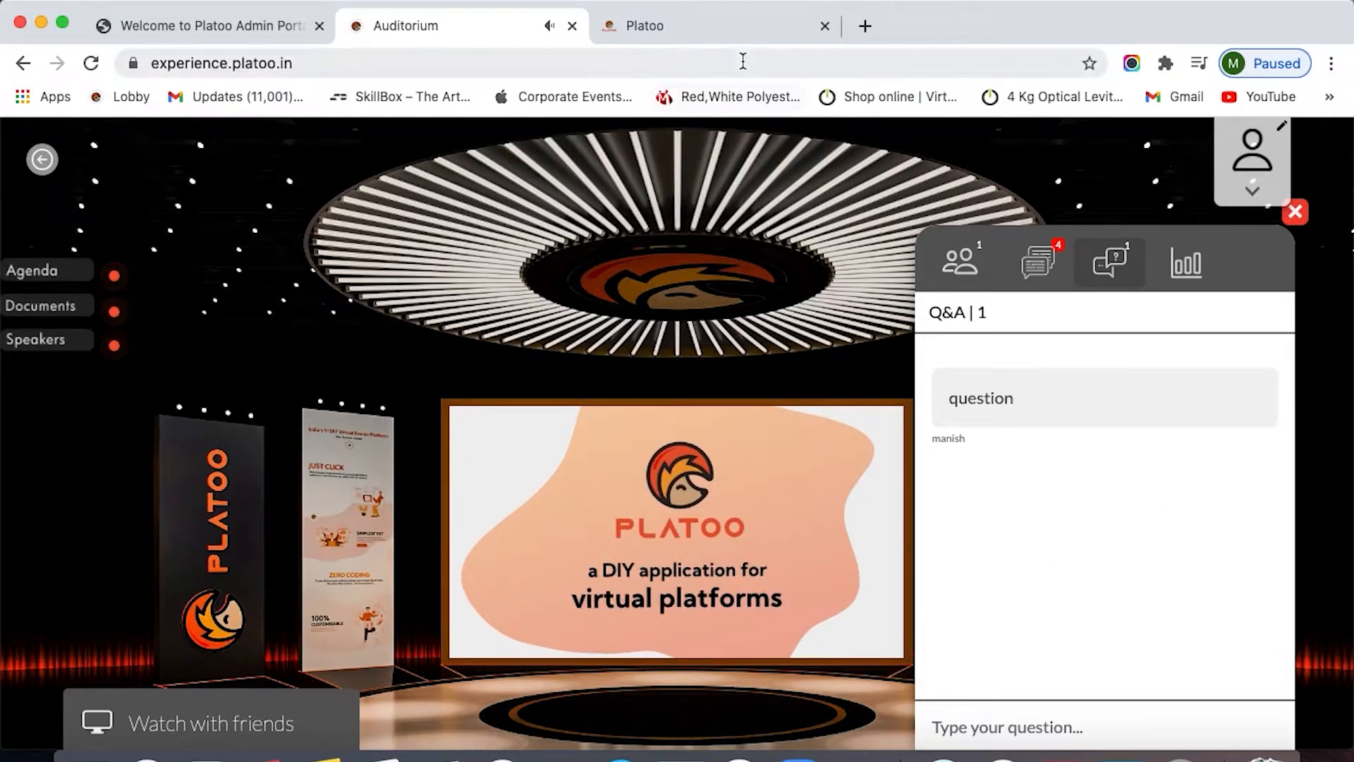
Delete the approved question from the admin portal's Q&A, and check the Auditorium's chats, Q&A and polls
{"action": "left_click", "coordinate": [744, 32]}
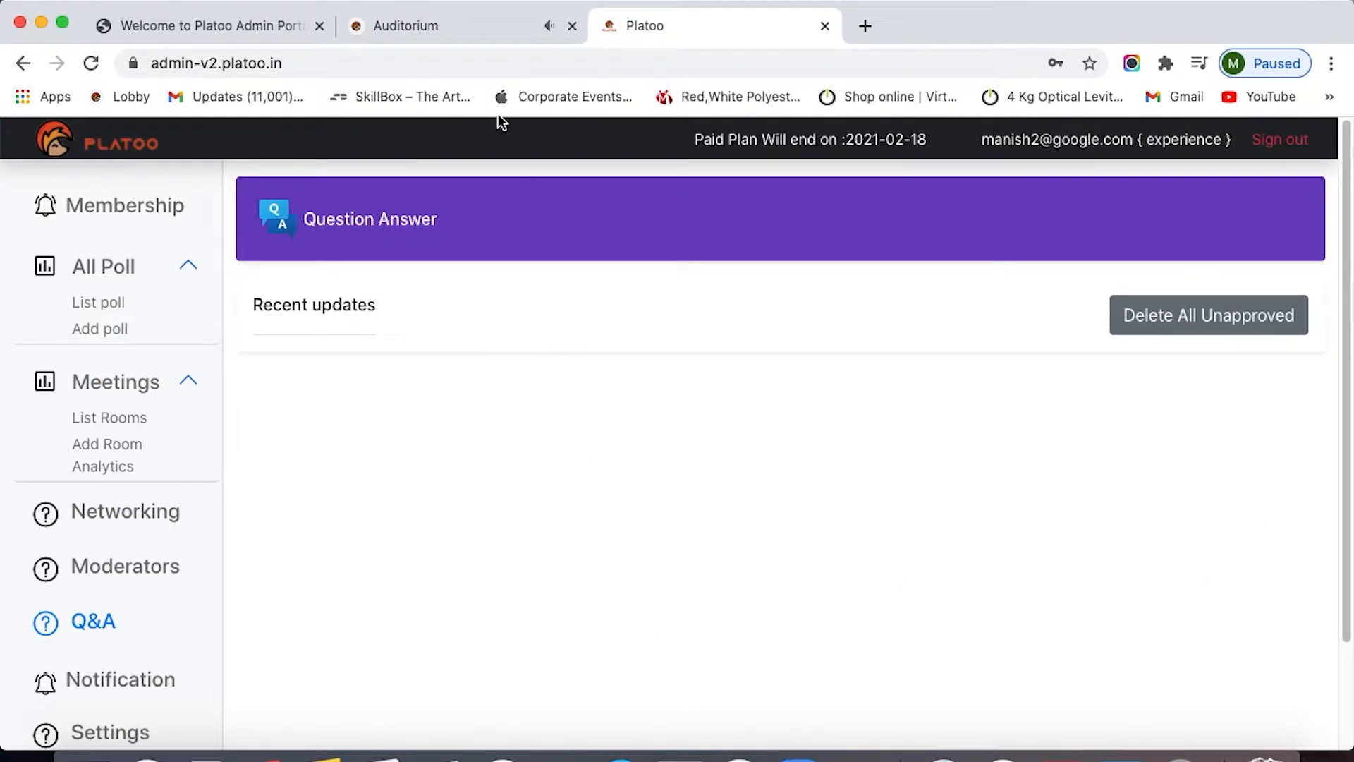
{"action": "left_click", "coordinate": [432, 29]}
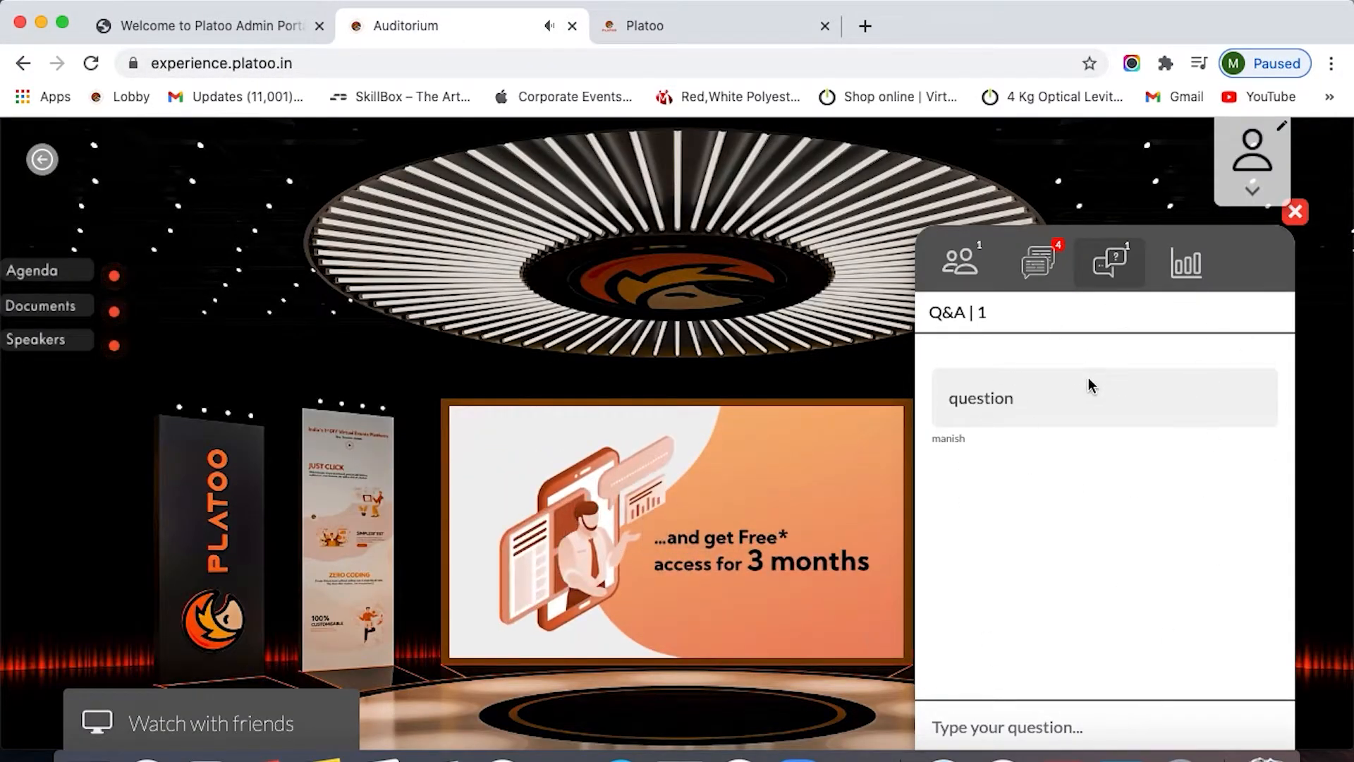
{"action": "left_click", "coordinate": [1034, 268]}
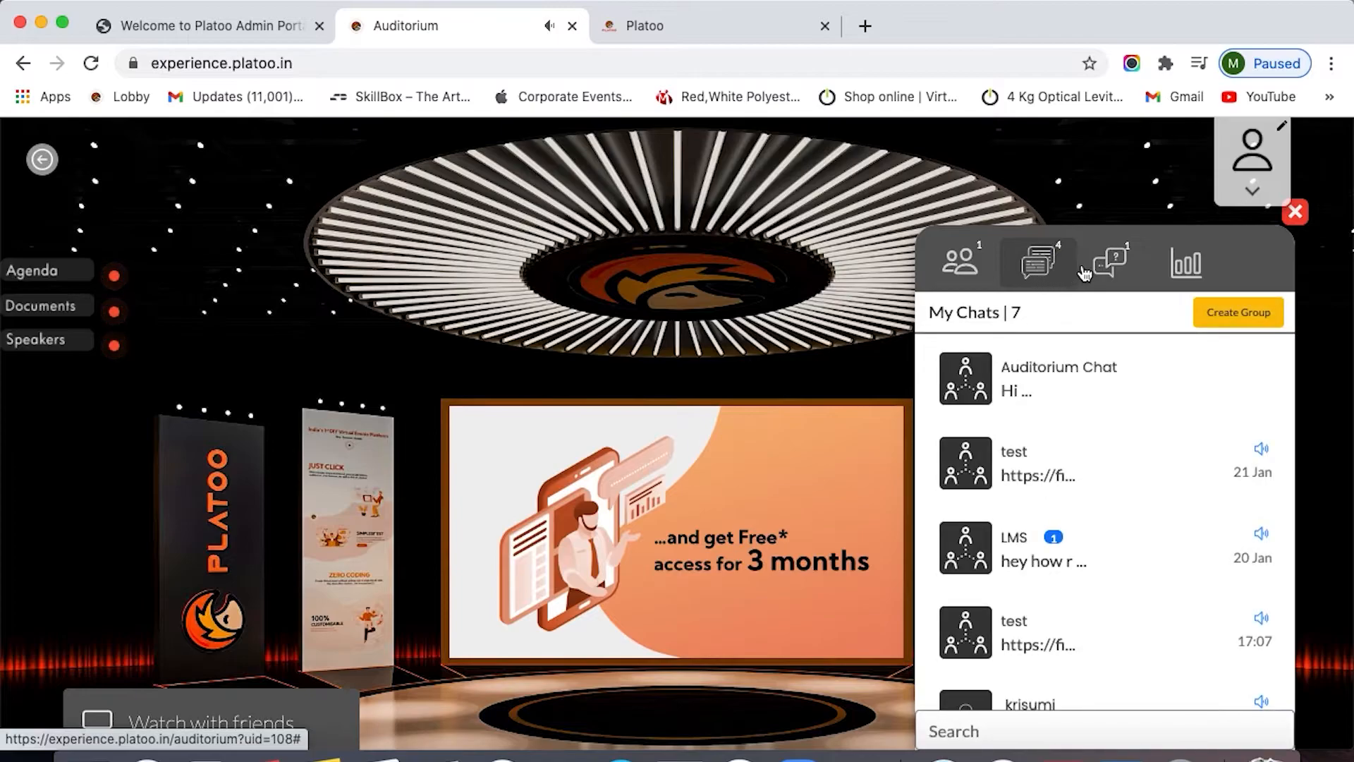
{"action": "left_click", "coordinate": [1133, 284]}
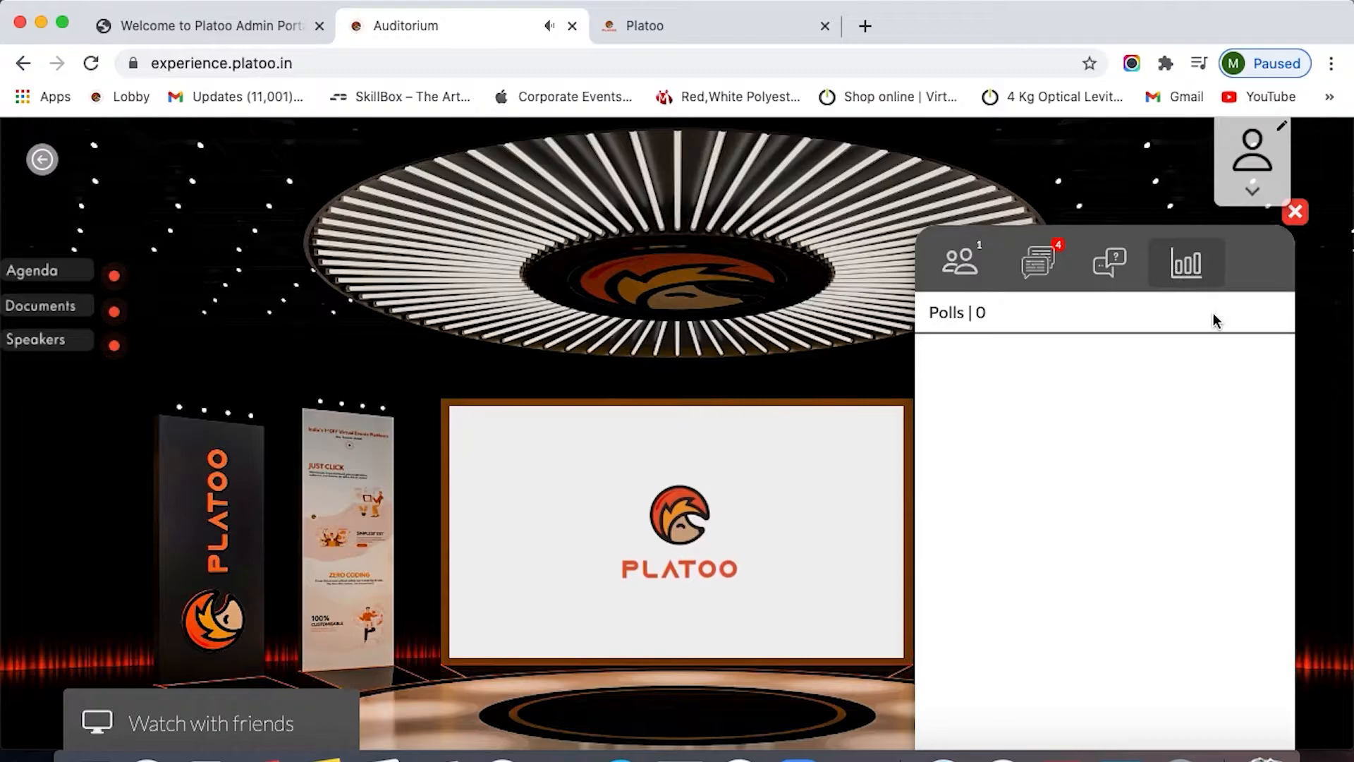
Enable feedback for polls in the admin portal's poll list and submit "afdfdasfas" as the feedback message
{"action": "left_click", "coordinate": [741, 41]}
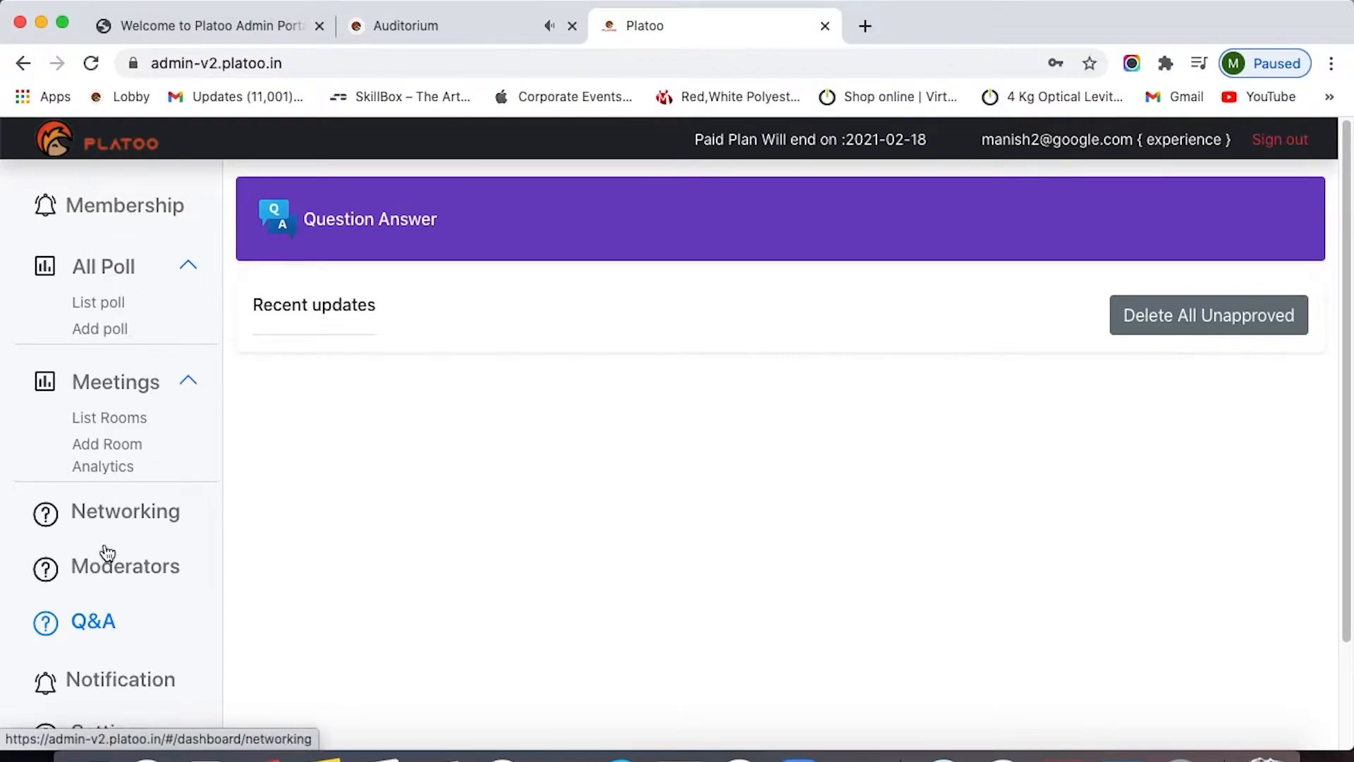
{"action": "scroll", "coordinate": [230, 345], "scroll_direction": "down", "scroll_amount": 1}
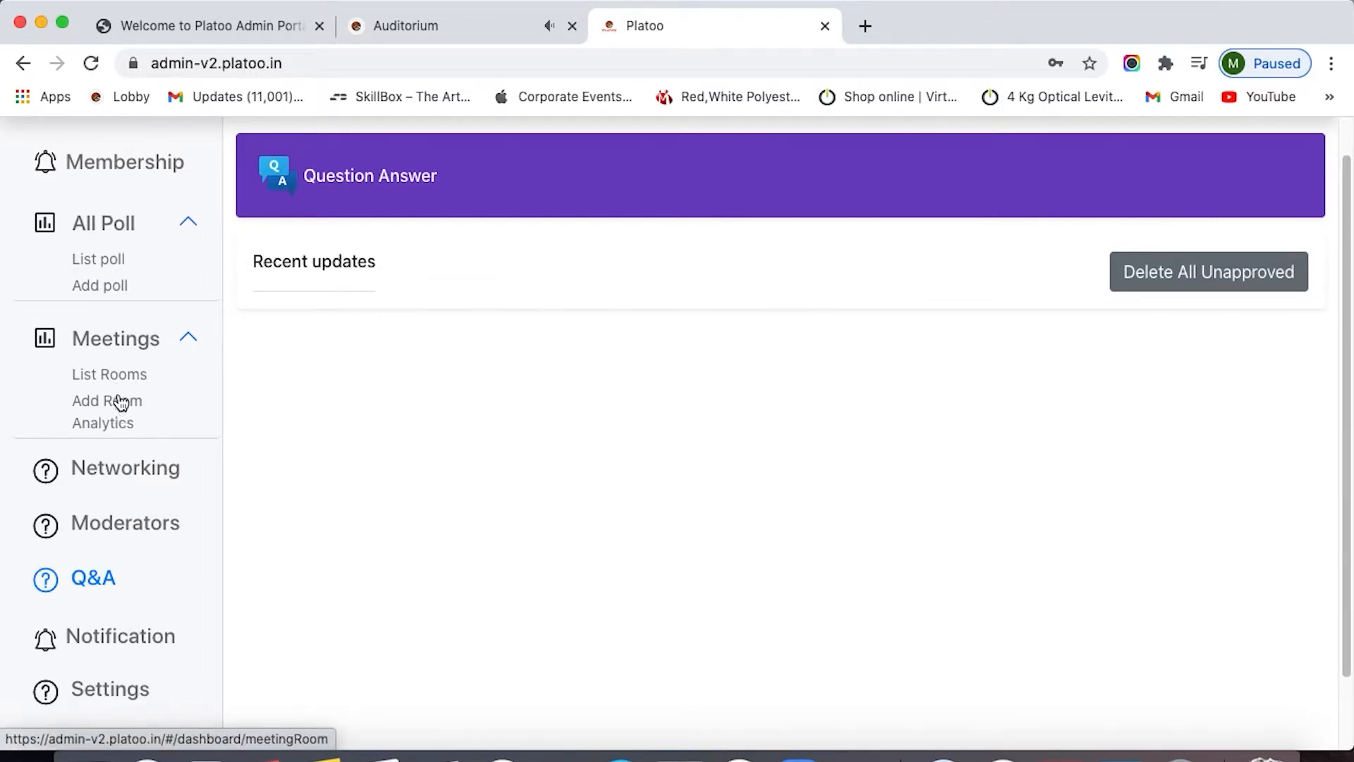
{"action": "left_click", "coordinate": [119, 270]}
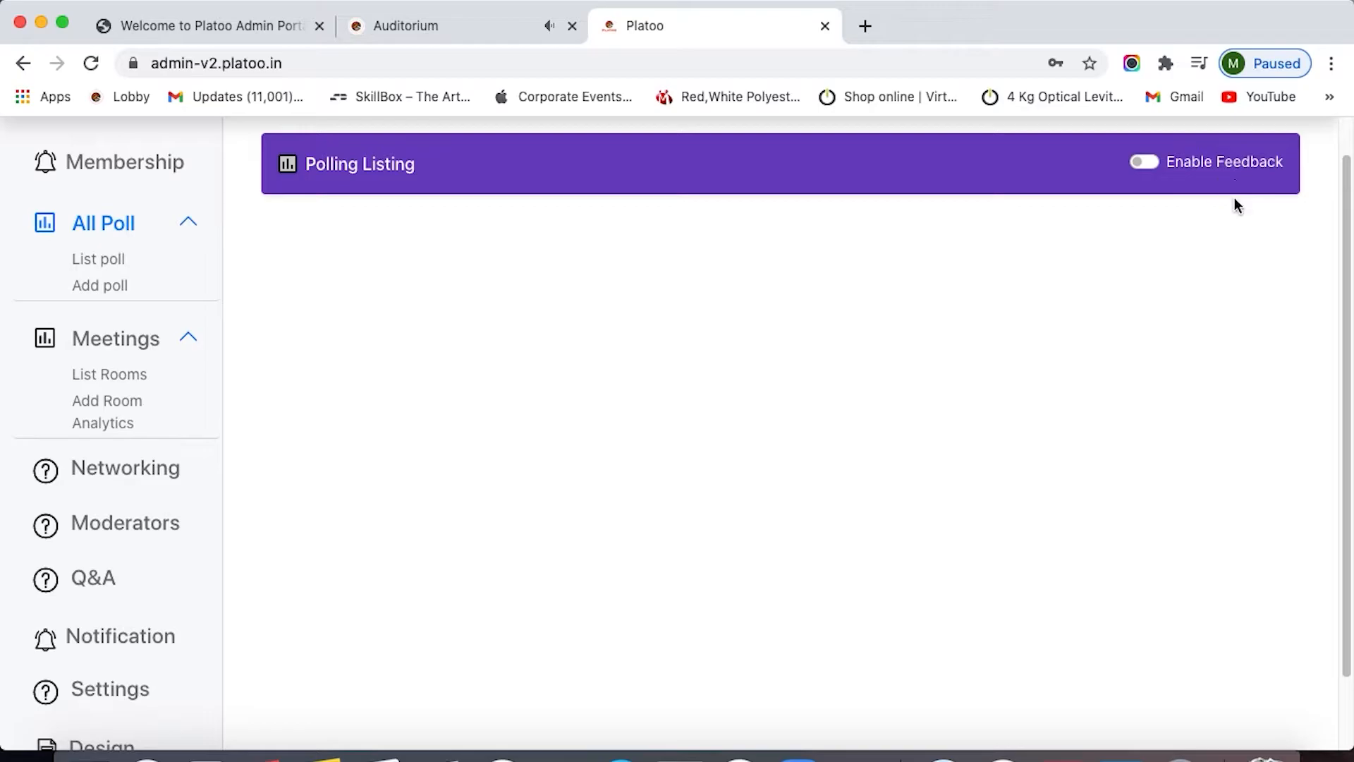
{"action": "left_click", "coordinate": [1139, 164]}
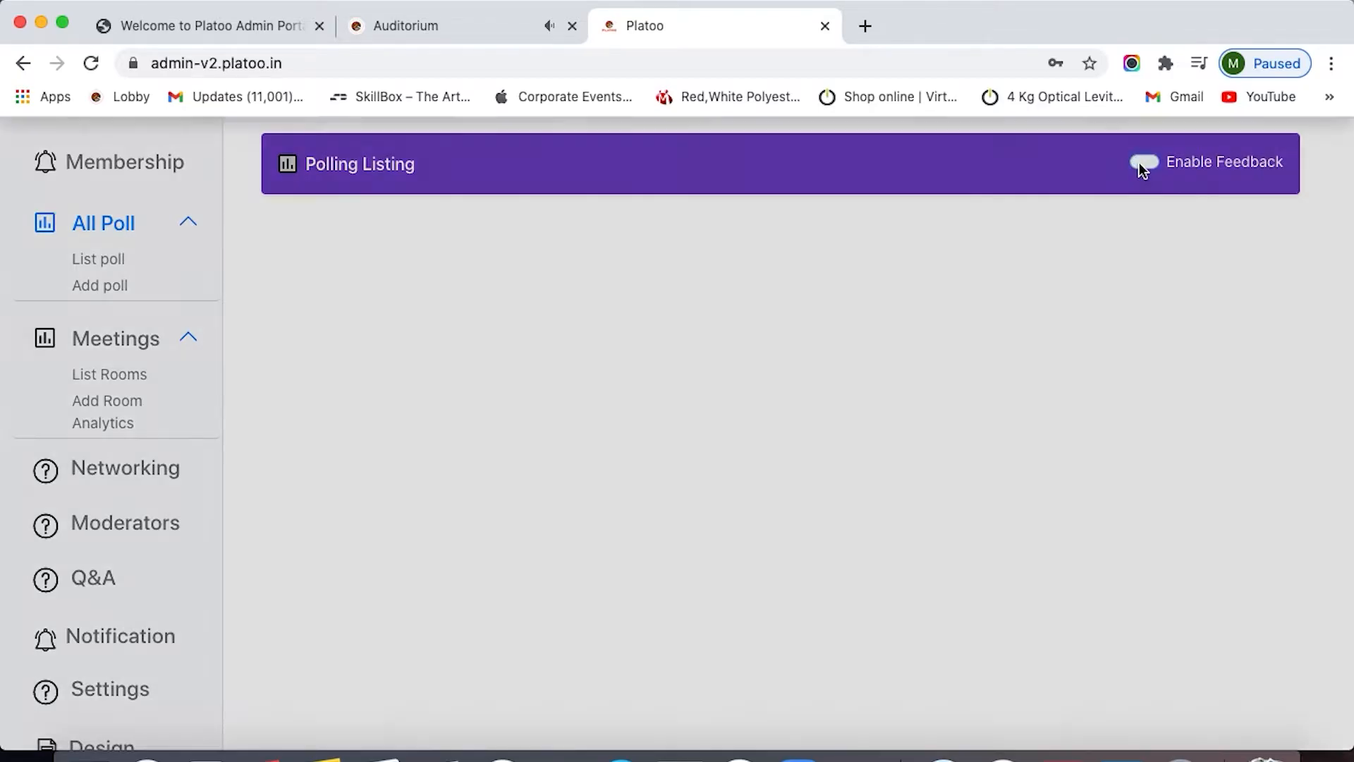
{"action": "left_click", "coordinate": [618, 263]}
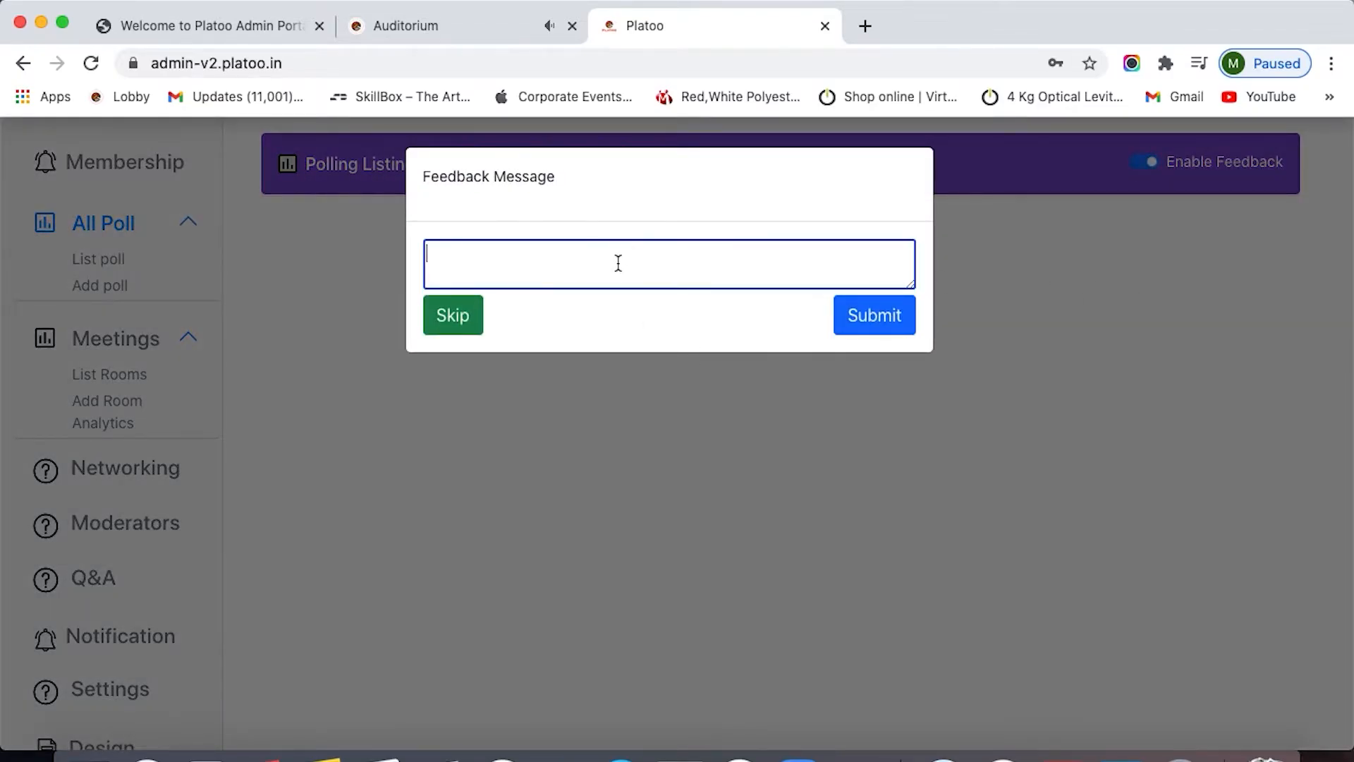
{"action": "type", "text": "afdfdasfas"}
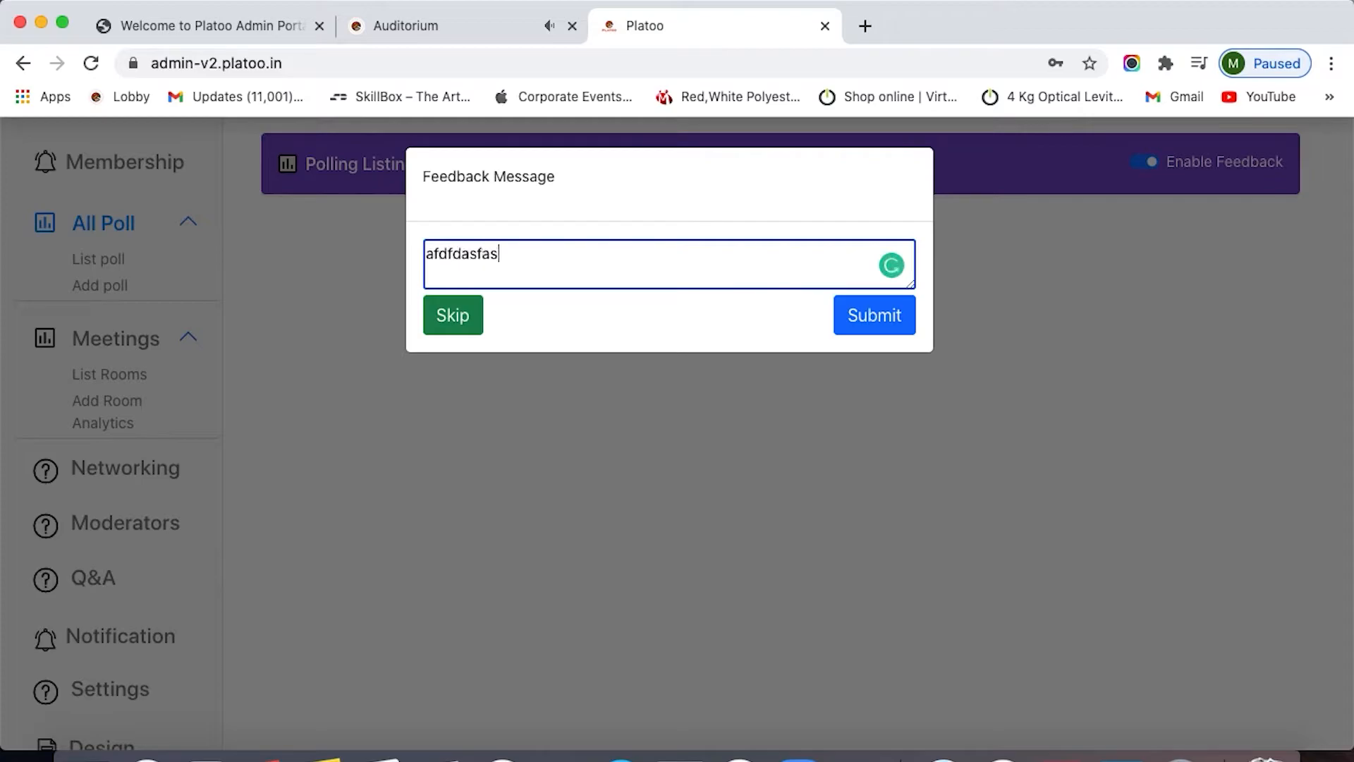
{"action": "left_click", "coordinate": [855, 321]}
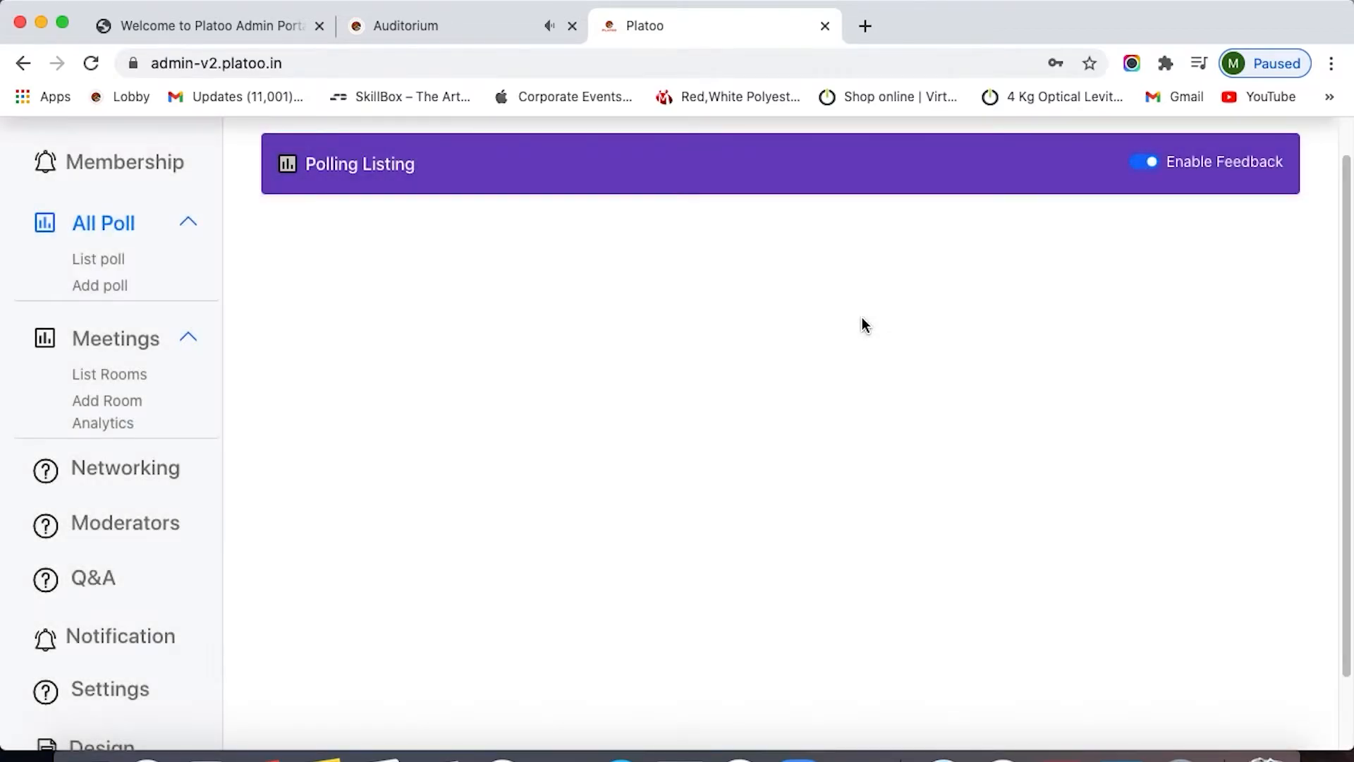
Reload the Auditorium page and view its feedback section
{"action": "left_click", "coordinate": [479, 39]}
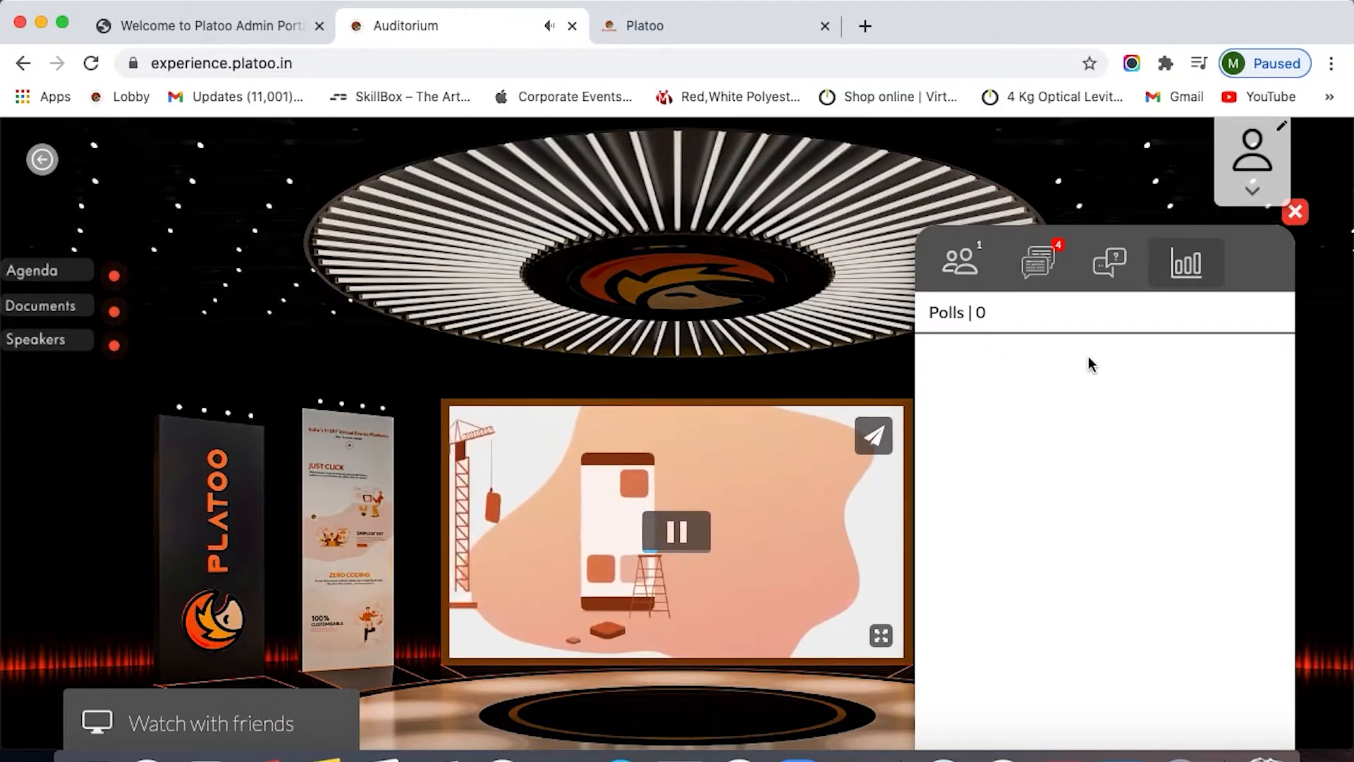
{"action": "left_click", "coordinate": [91, 63]}
{"action": "left_click", "coordinate": [742, 28]}
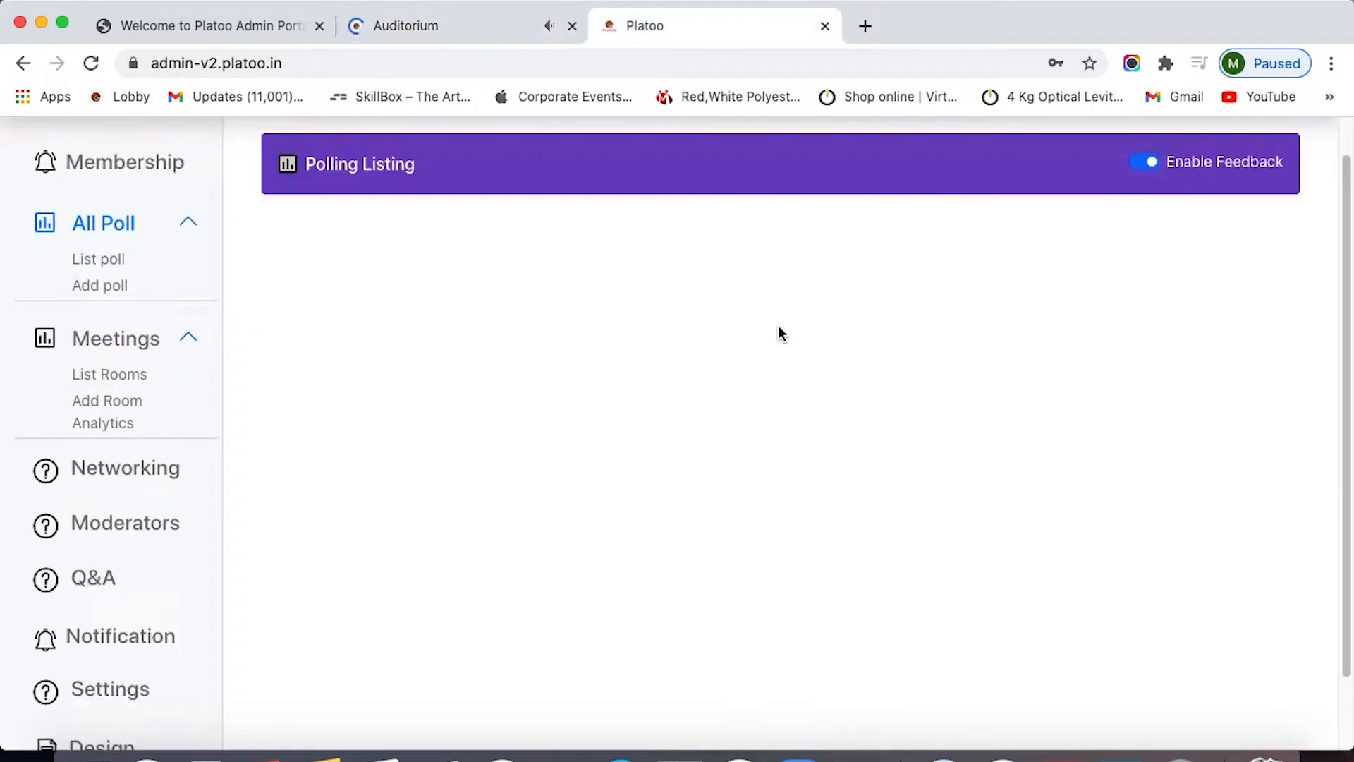
{"action": "left_click", "coordinate": [483, 35]}
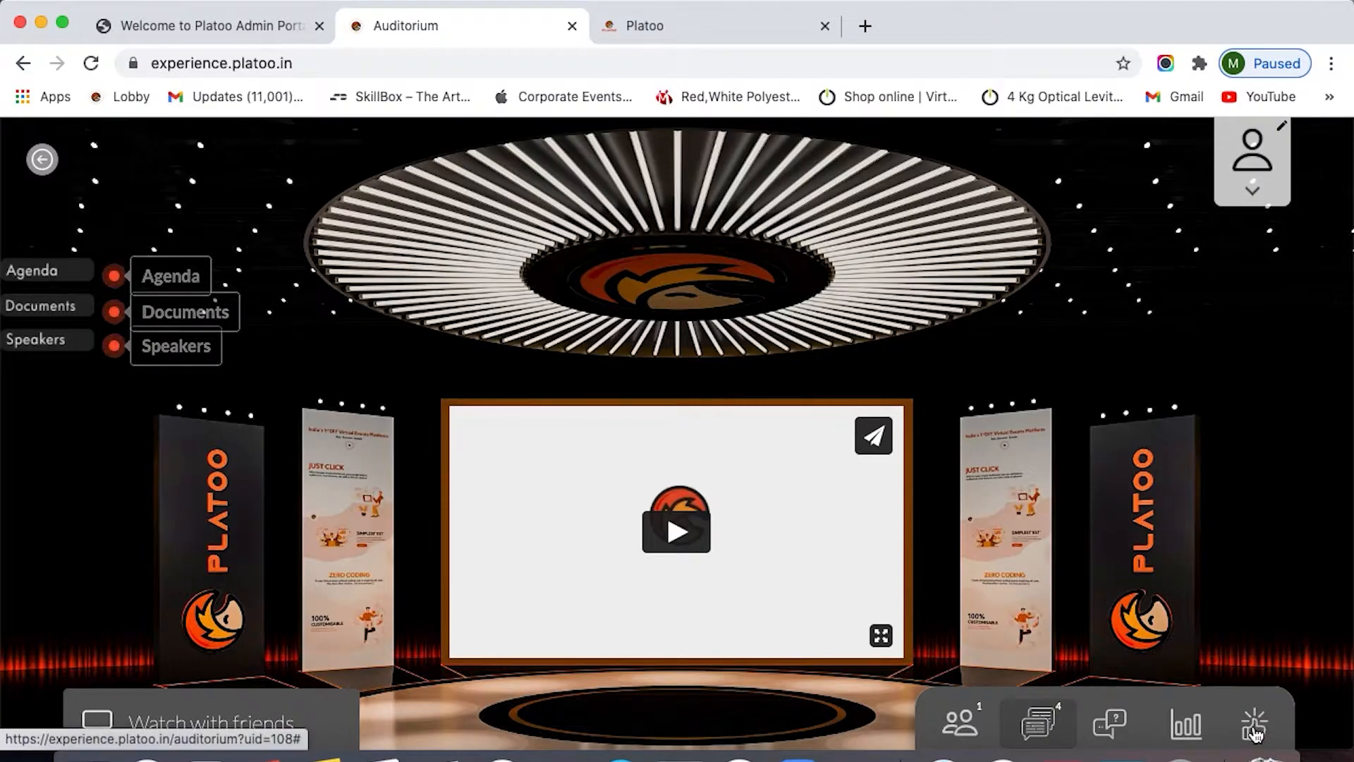
{"action": "left_click", "coordinate": [1256, 730]}
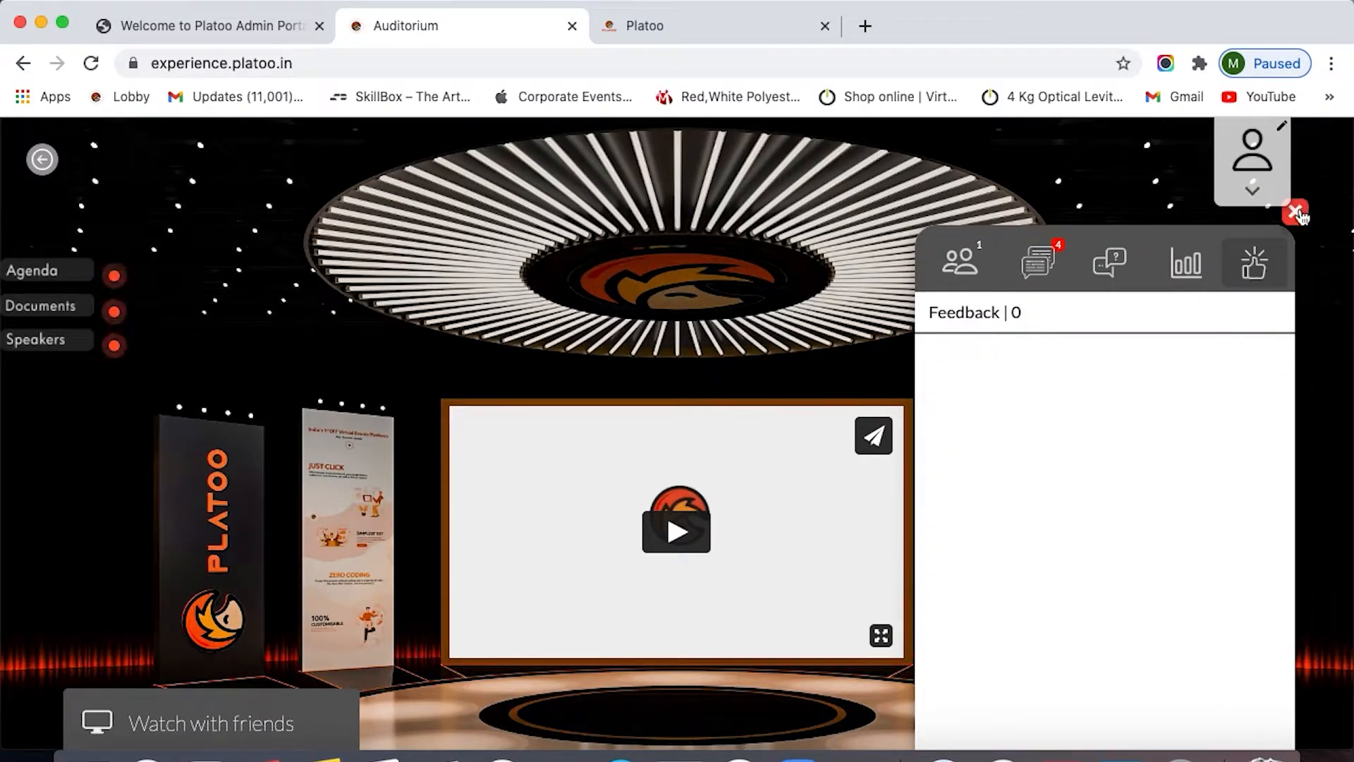
Start a new poll in the admin portal, previewing the Star and Emoji types before choosing Multiple Choice with the question "Question"
{"action": "left_click", "coordinate": [715, 32]}
{"action": "left_click", "coordinate": [118, 292]}
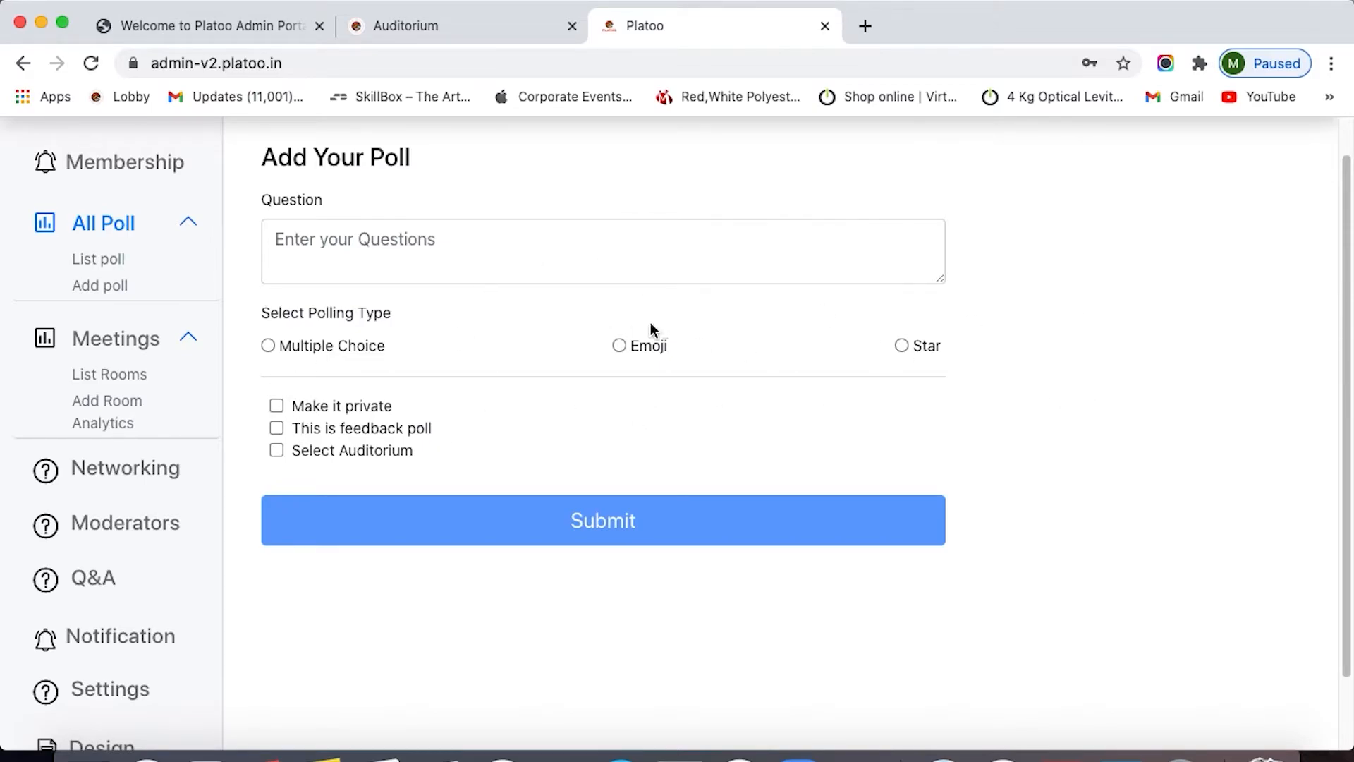
{"action": "left_click", "coordinate": [903, 345]}
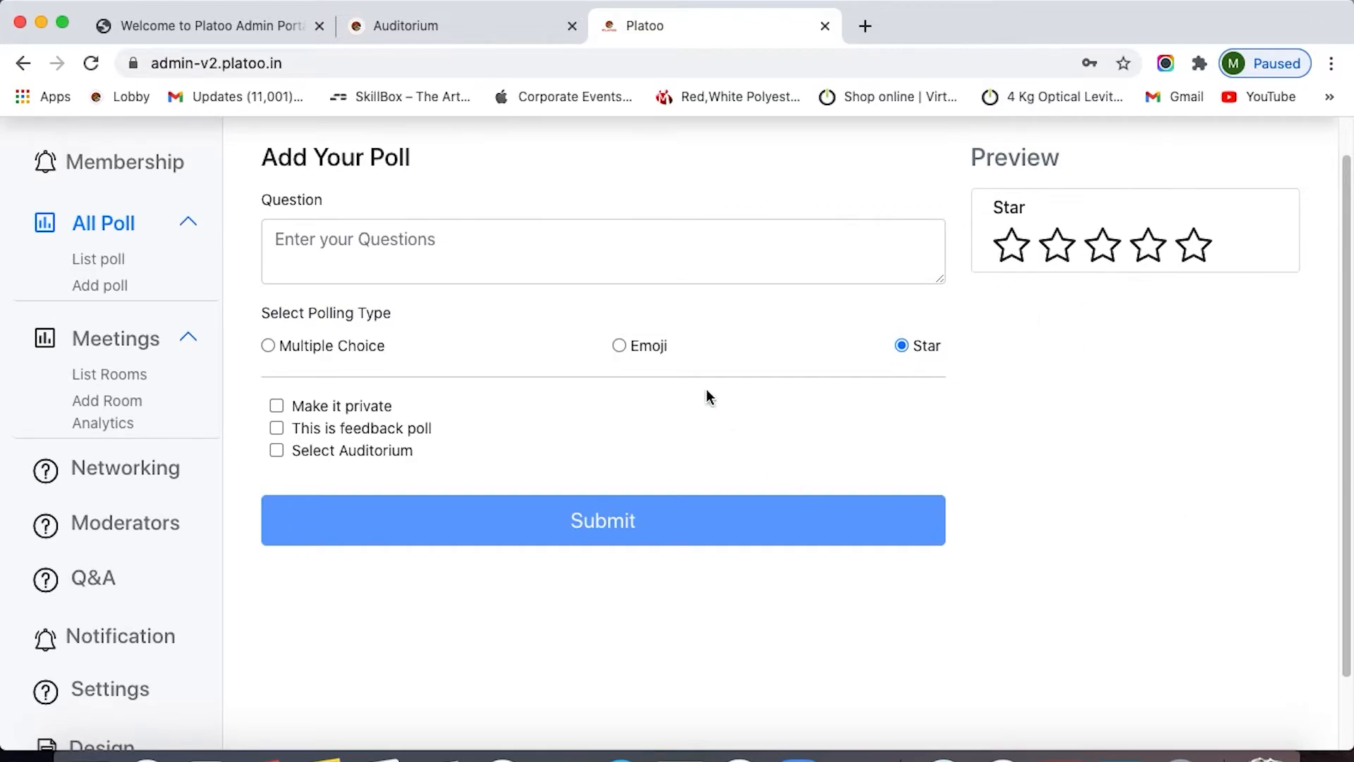
{"action": "left_click", "coordinate": [621, 345]}
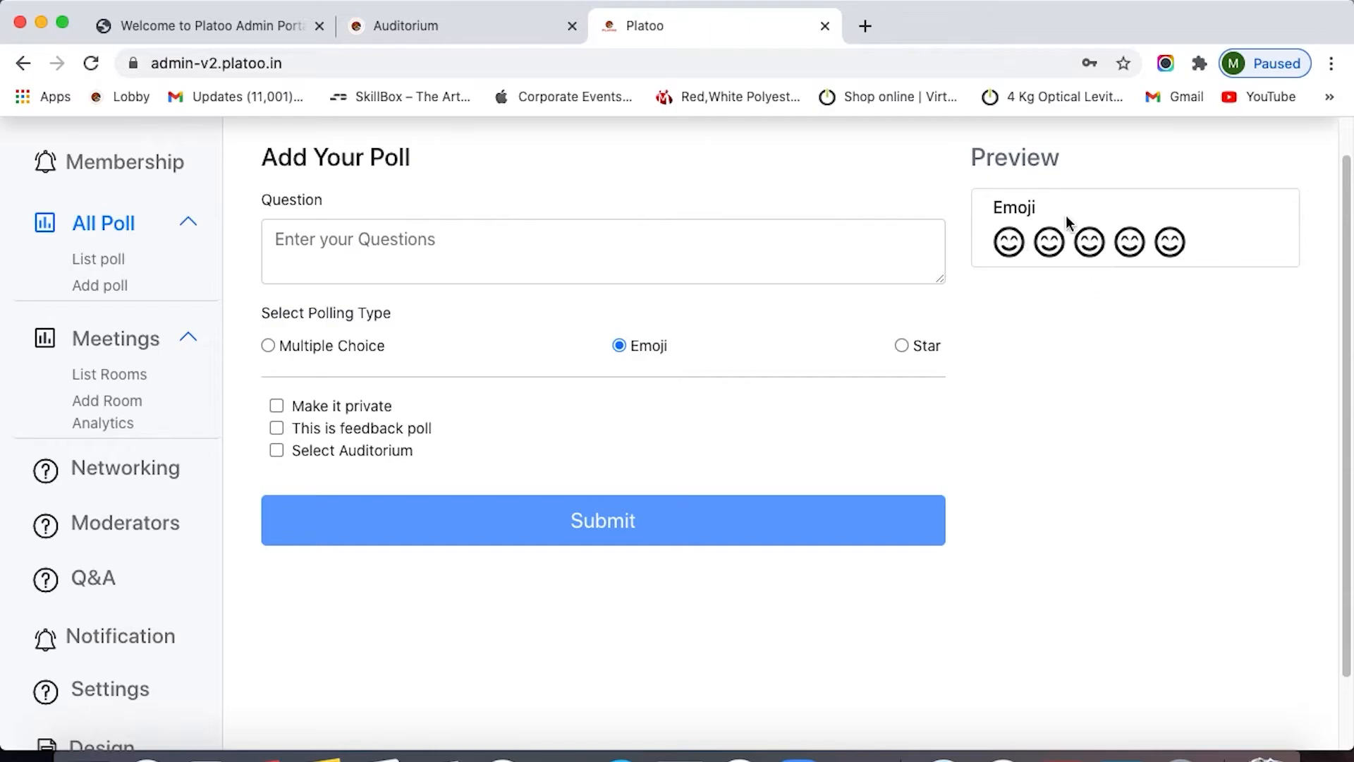
{"action": "left_click", "coordinate": [268, 345]}
{"action": "left_click", "coordinate": [426, 224]}
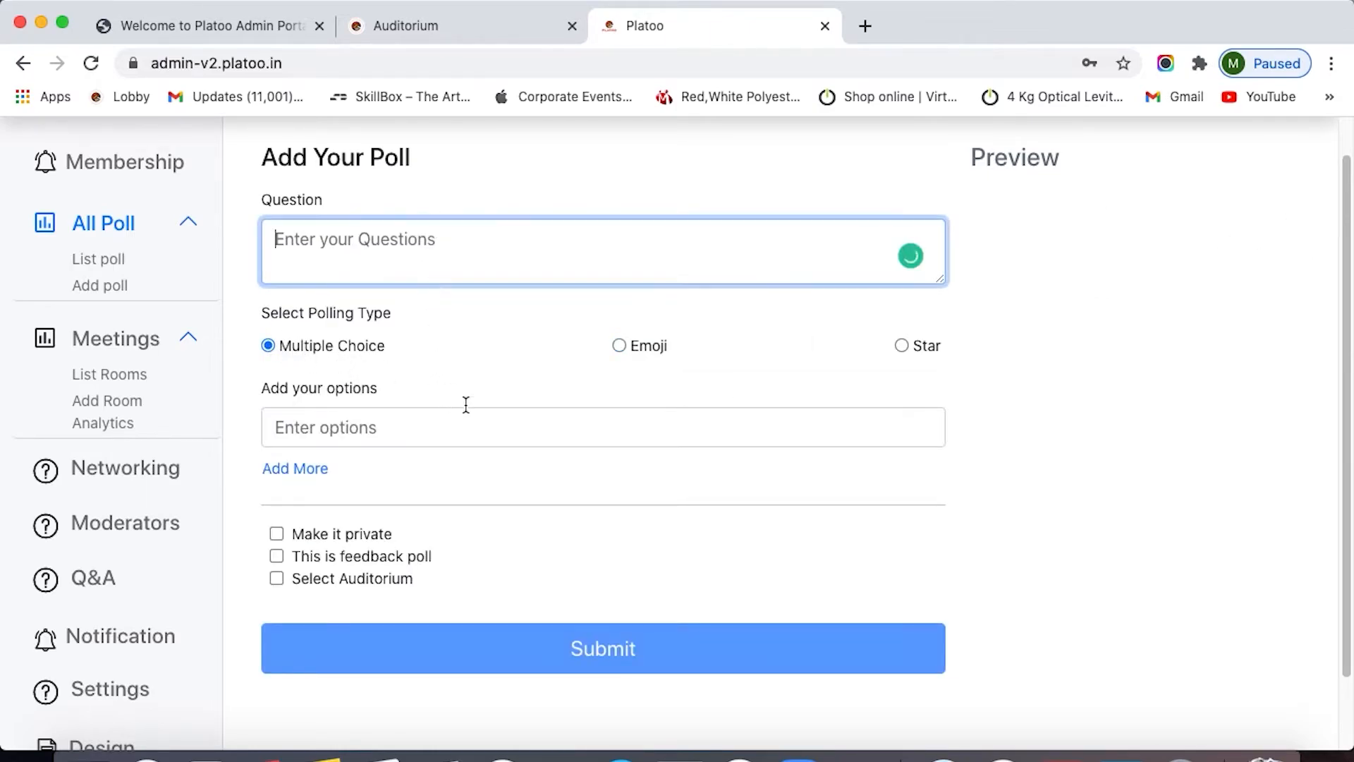
{"action": "type", "text": "Question"}
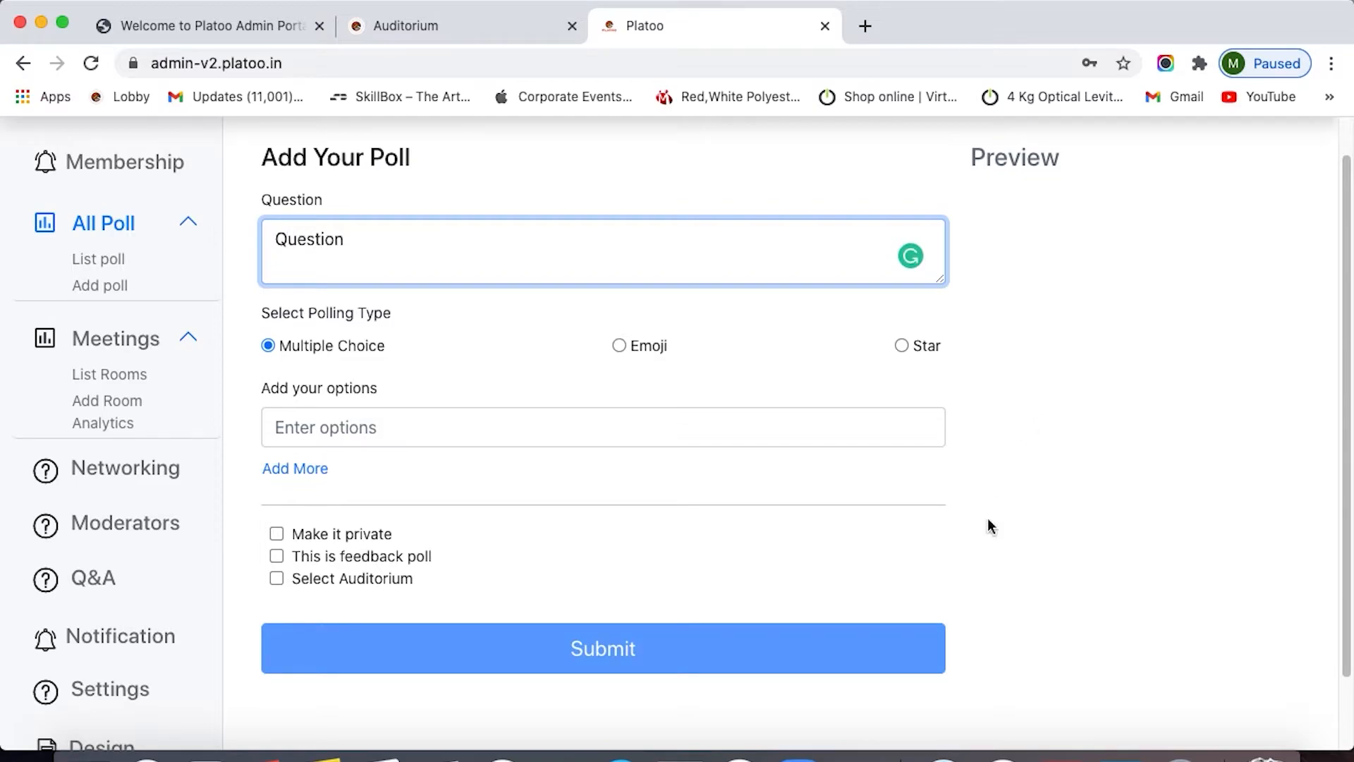
Add the answer options a, b, c and d to the multiple-choice poll
{"action": "left_click", "coordinate": [451, 439]}
{"action": "type", "text": "a"}
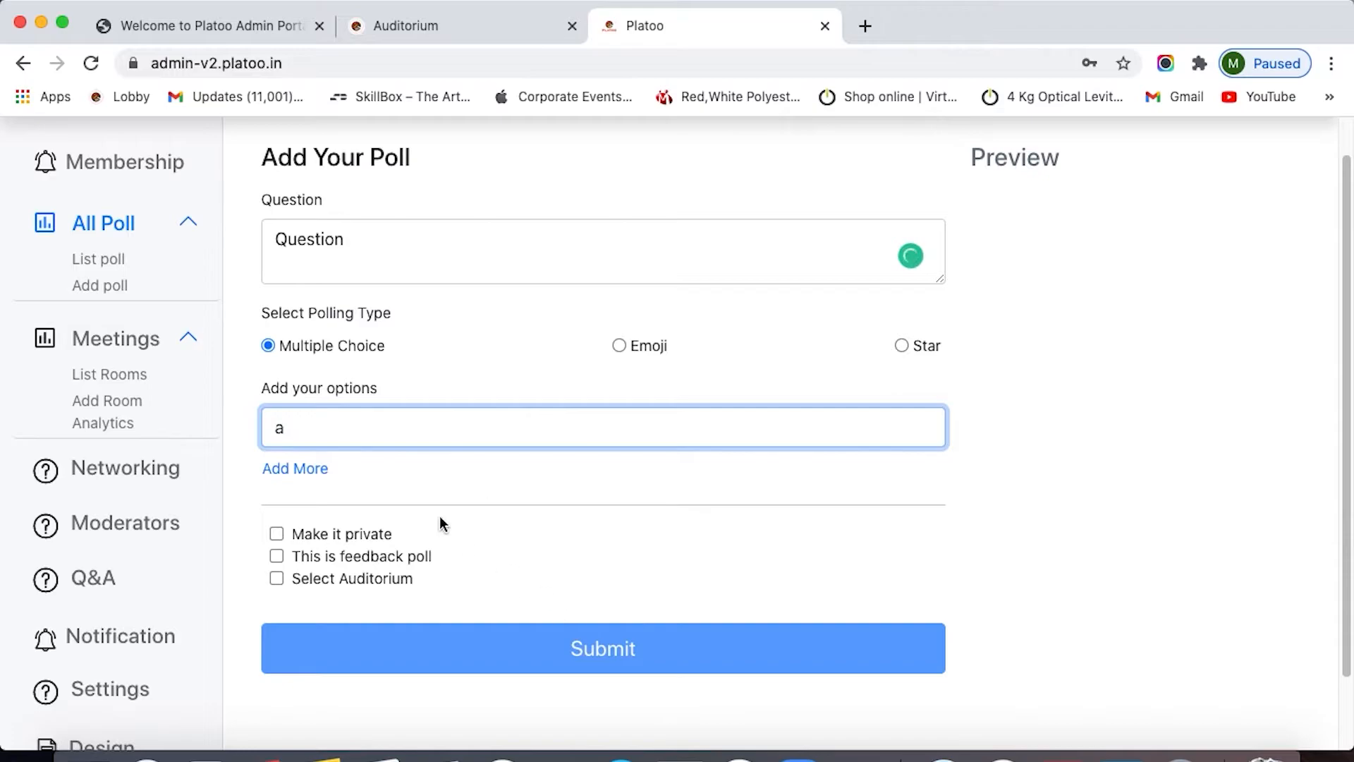
{"action": "left_click", "coordinate": [310, 483]}
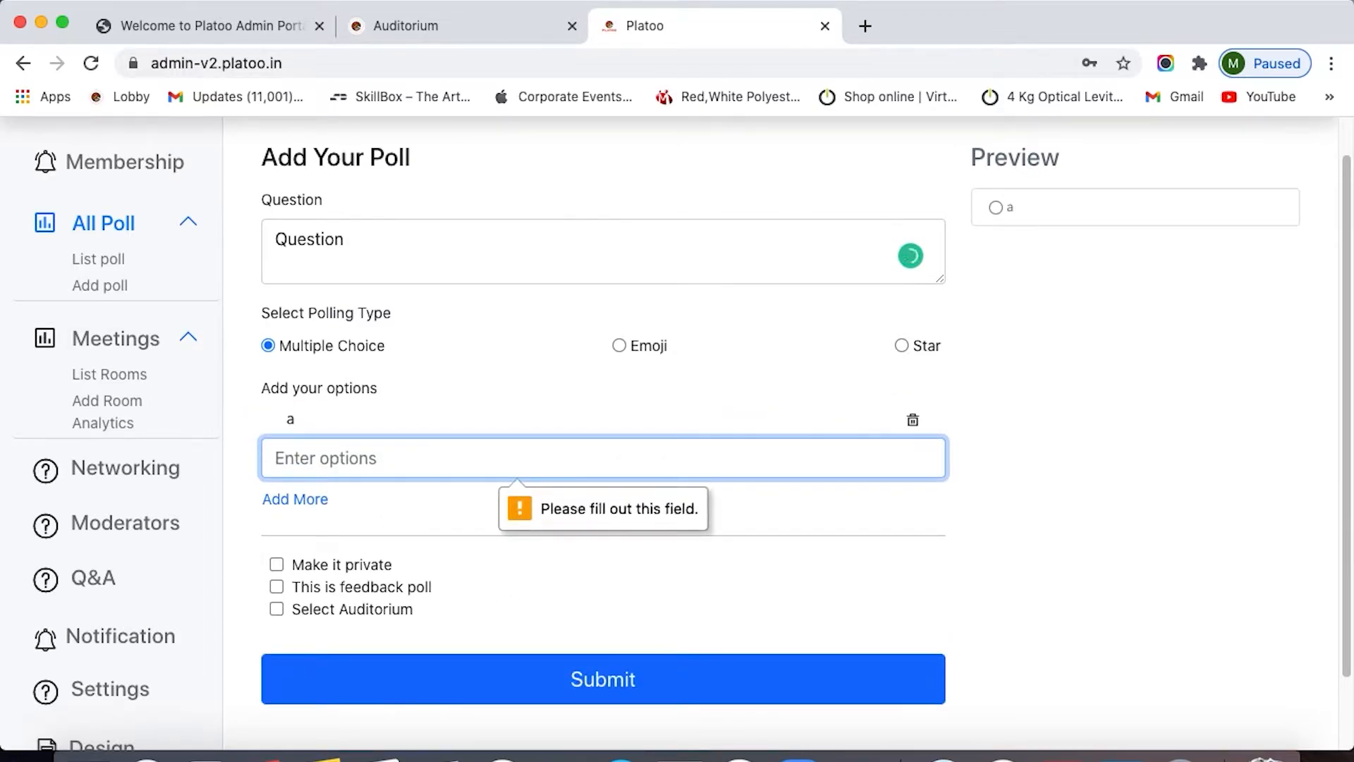
{"action": "type", "text": "b"}
{"action": "left_click", "coordinate": [302, 501]}
{"action": "type", "text": "c"}
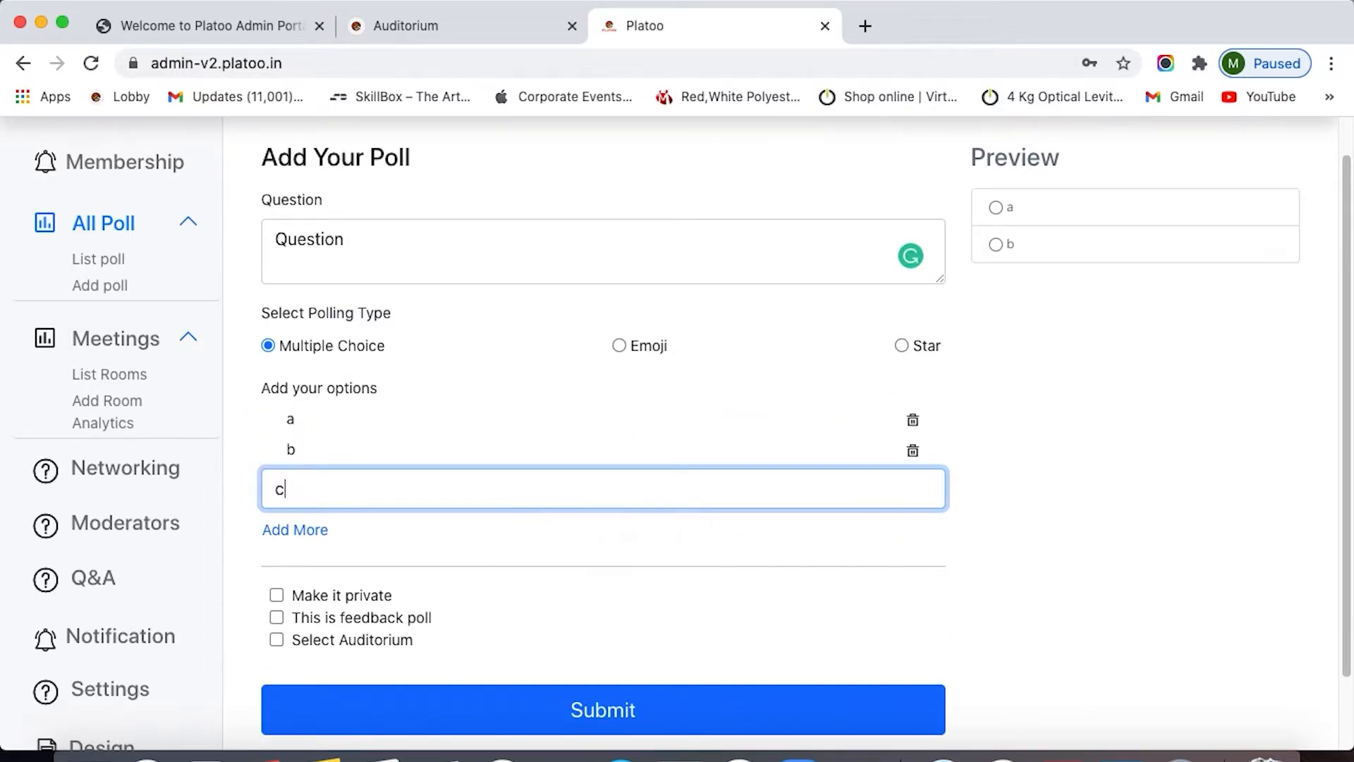
{"action": "left_click", "coordinate": [313, 527]}
{"action": "type", "text": "d"}
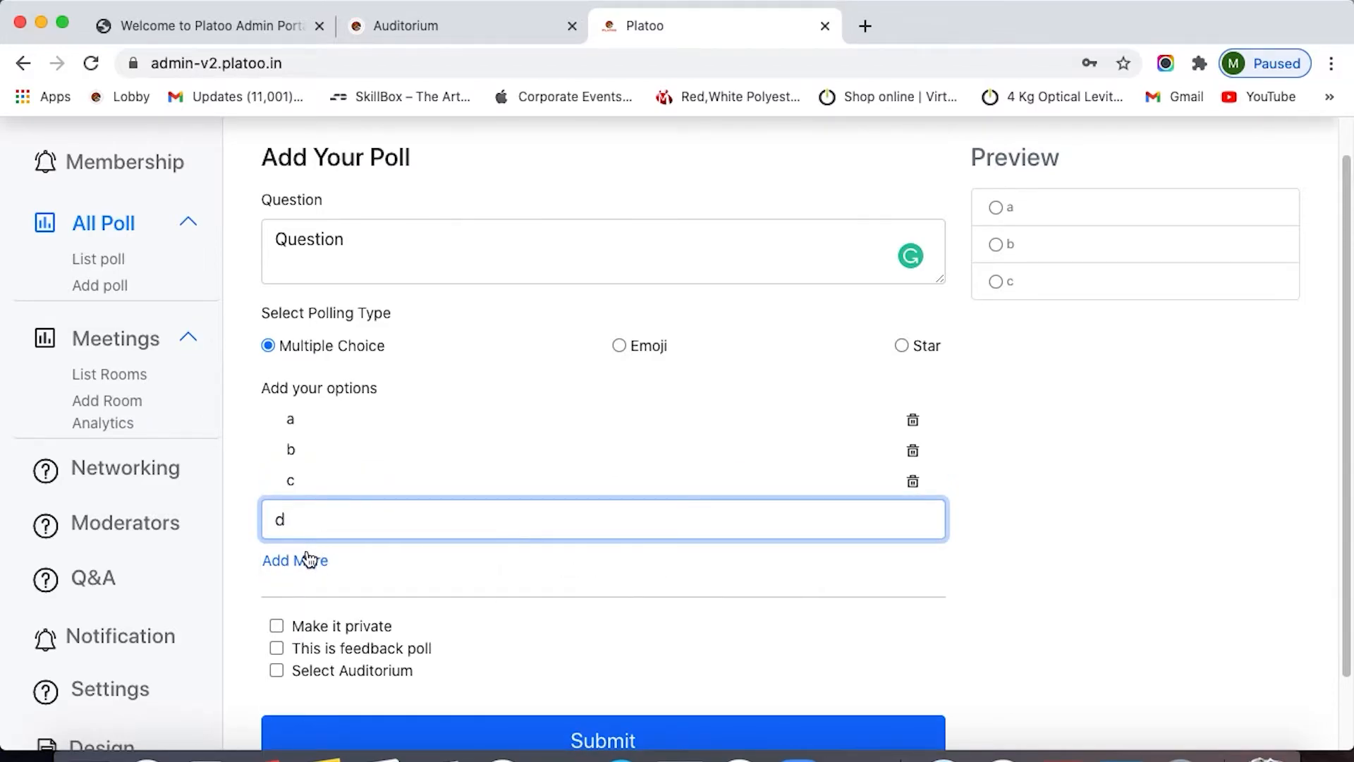
{"action": "left_click", "coordinate": [308, 558]}
Assign the poll to the Auditorium, leaving it as a non-feedback poll, and submit it
{"action": "scroll", "coordinate": [831, 426], "scroll_direction": "up", "scroll_amount": 1}
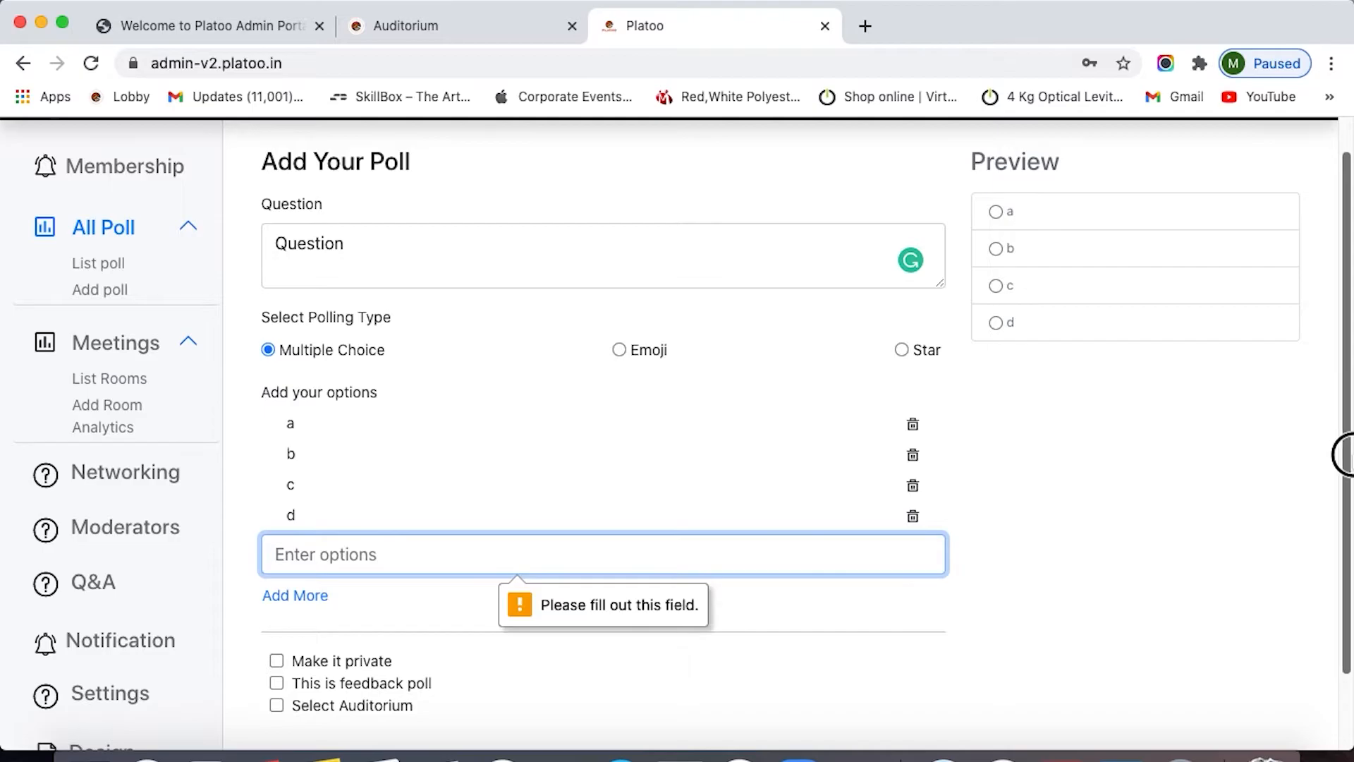
{"action": "scroll", "coordinate": [1343, 432], "scroll_direction": "down", "scroll_amount": 2}
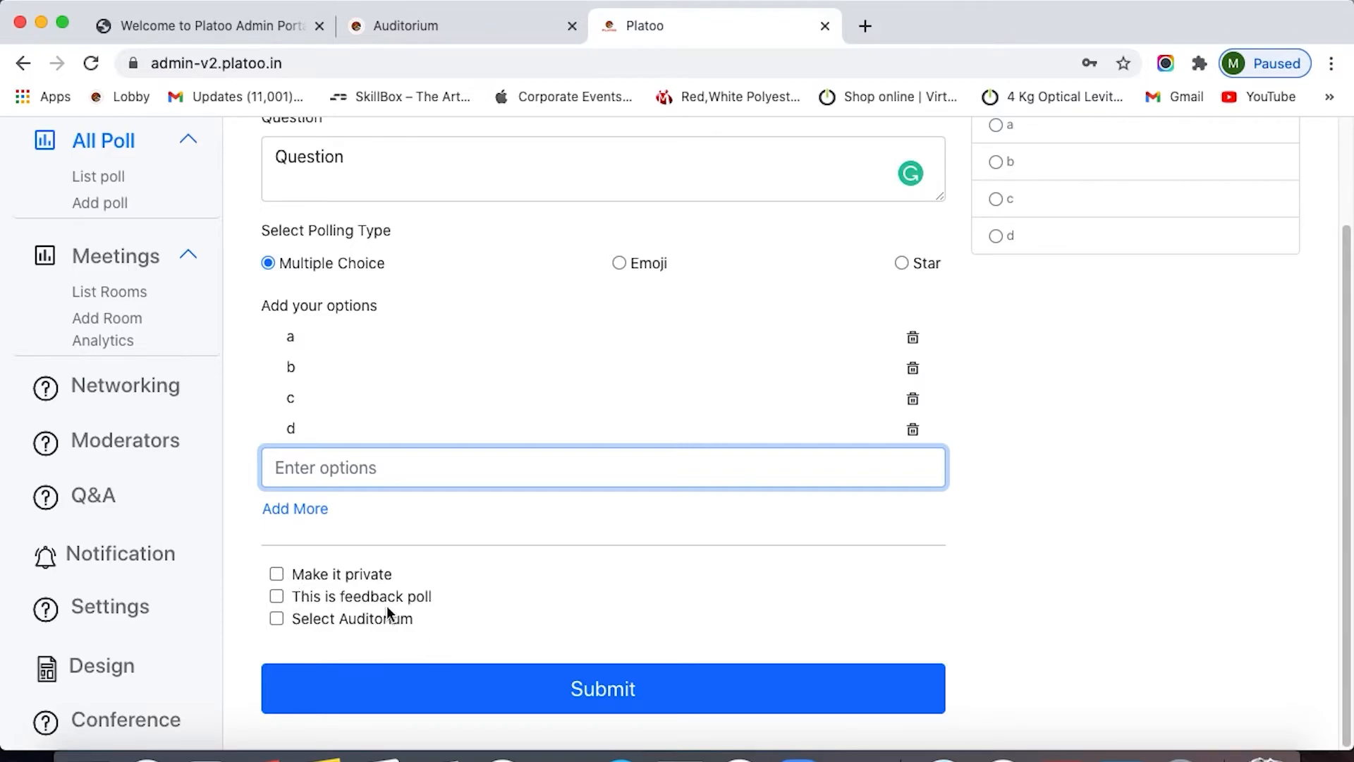
{"action": "left_click", "coordinate": [276, 596]}
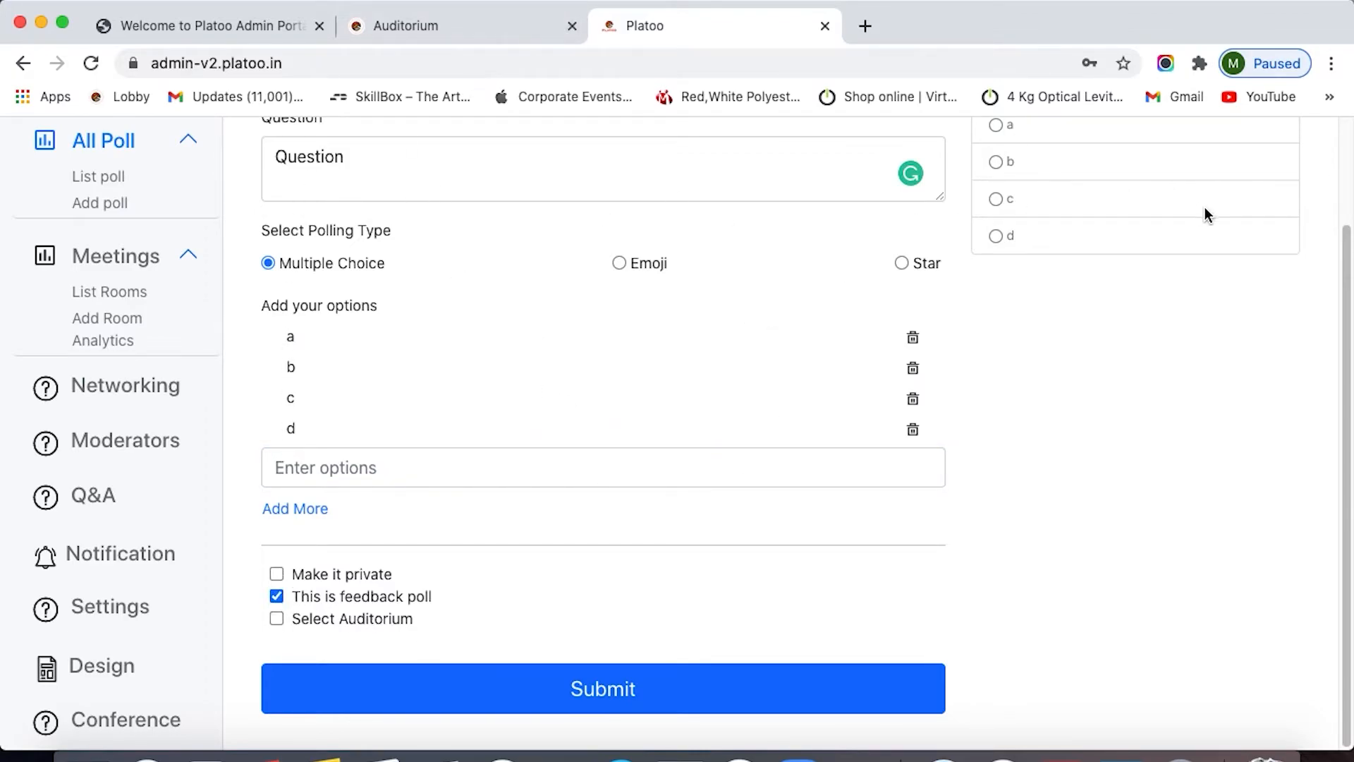
{"action": "left_click", "coordinate": [276, 596]}
{"action": "left_click", "coordinate": [276, 619]}
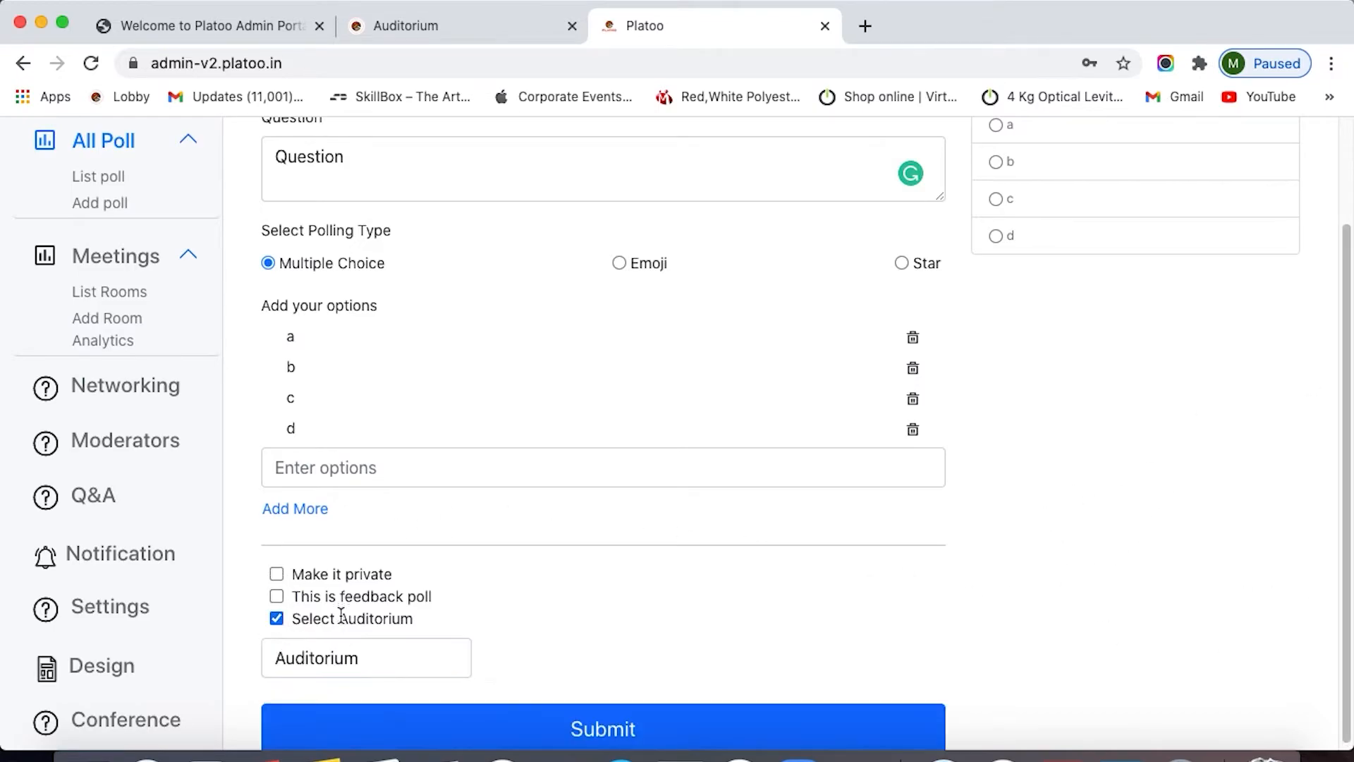
{"action": "left_click", "coordinate": [371, 675]}
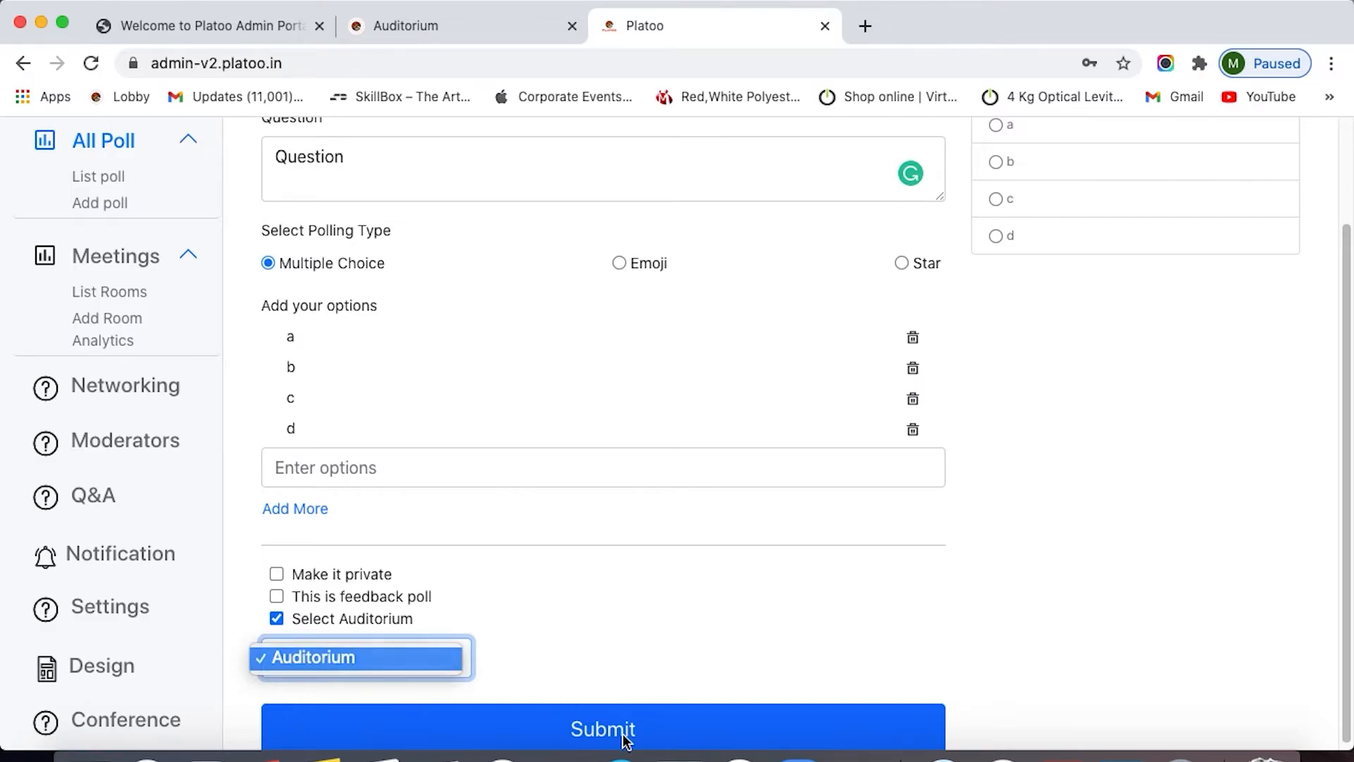
{"action": "left_click", "coordinate": [388, 661]}
{"action": "left_click", "coordinate": [677, 707]}
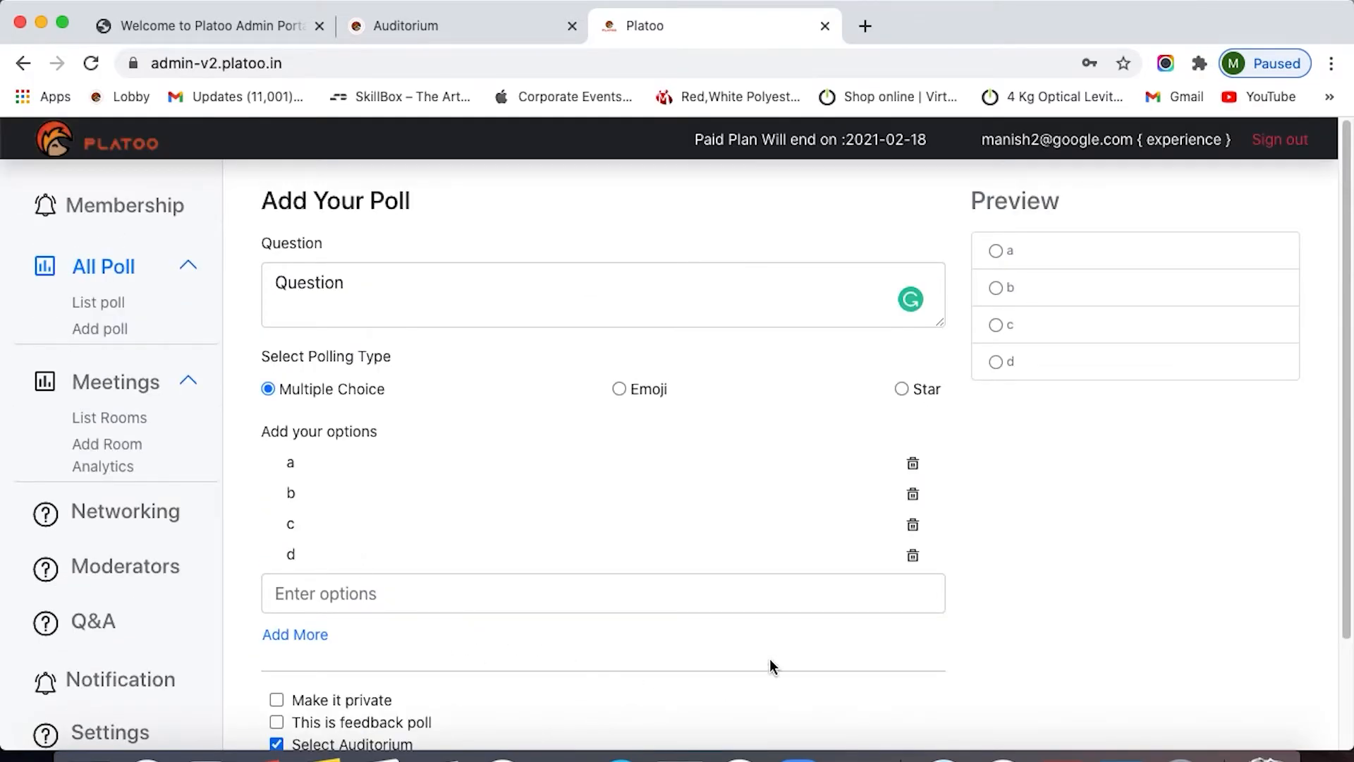
{"action": "scroll", "coordinate": [769, 667], "scroll_direction": "down", "scroll_amount": 3}
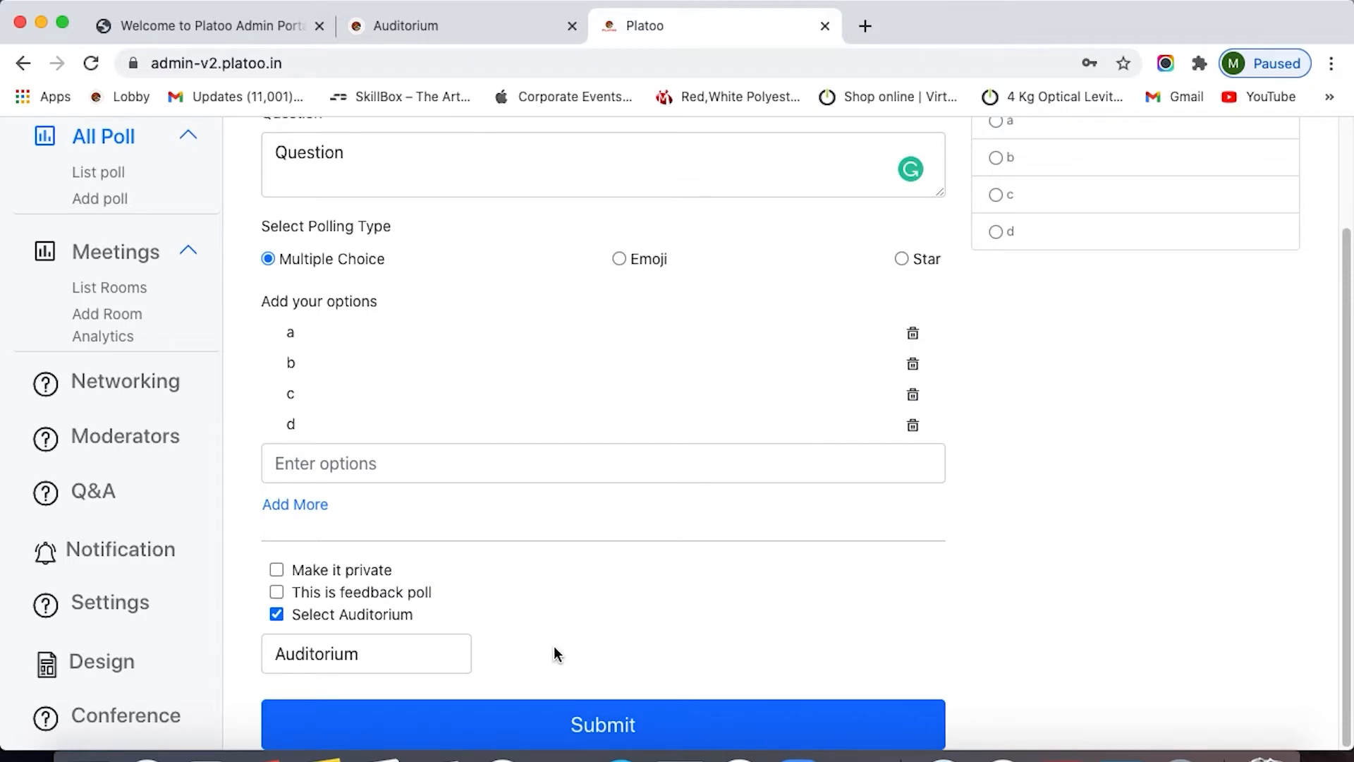
{"action": "left_click", "coordinate": [624, 721]}
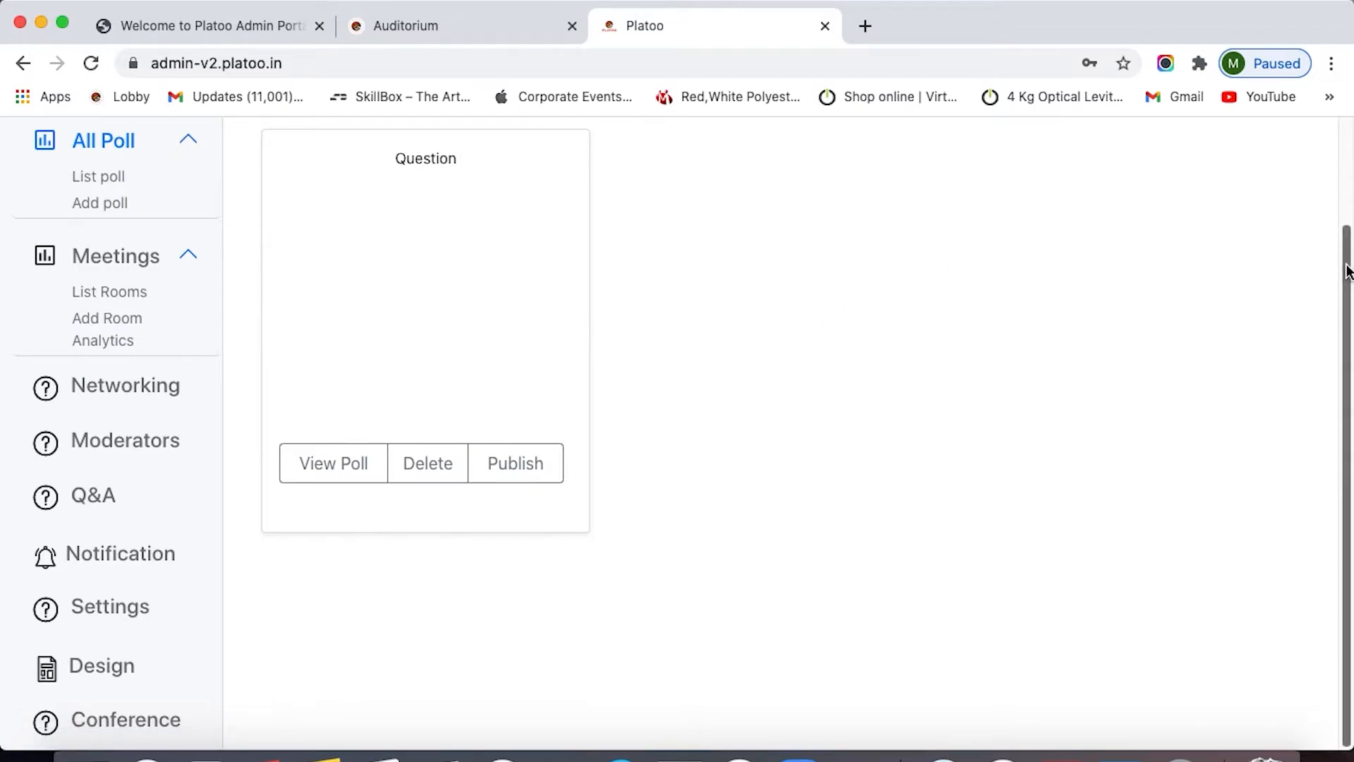
Open the new poll from the poll list, review its question and options, and update it
{"action": "left_click_drag", "start_coordinate": [1345, 268], "coordinate": [1340, 121]}
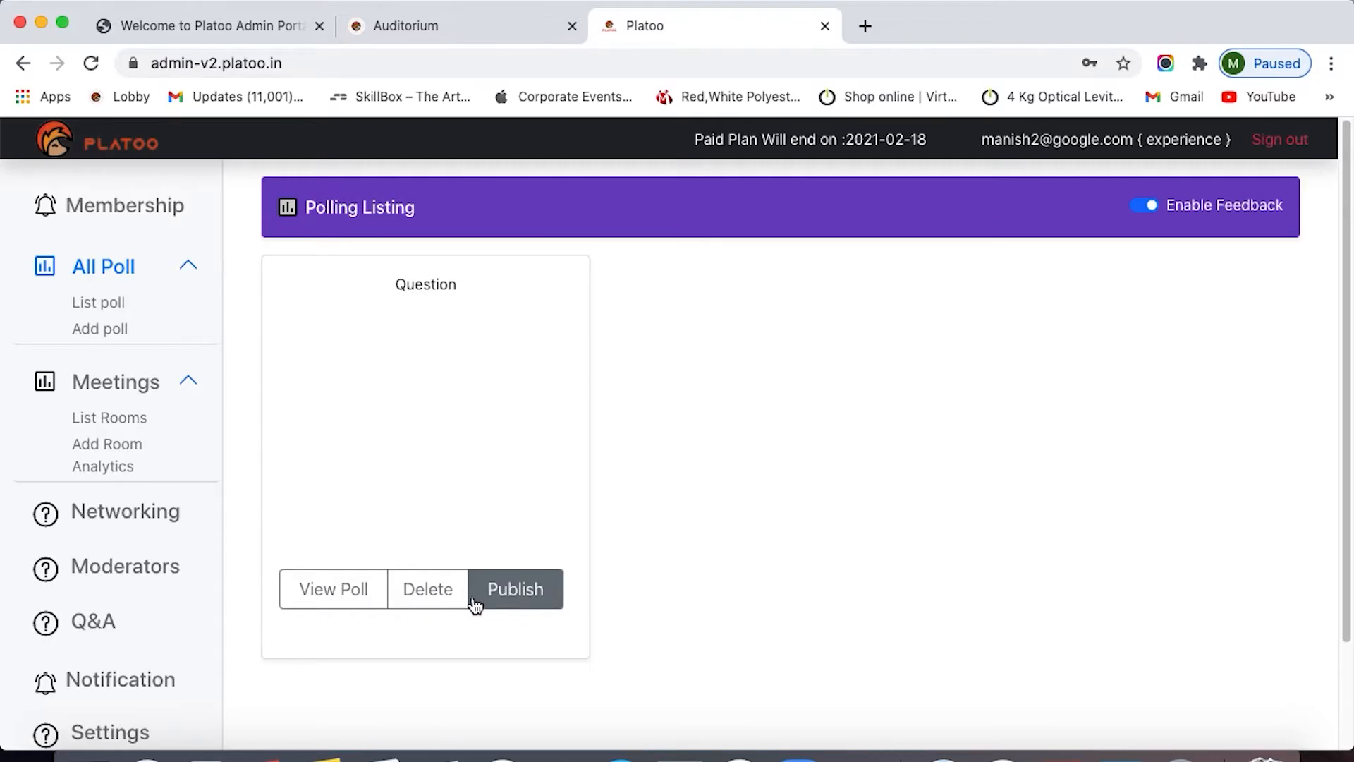
{"action": "left_click", "coordinate": [327, 591]}
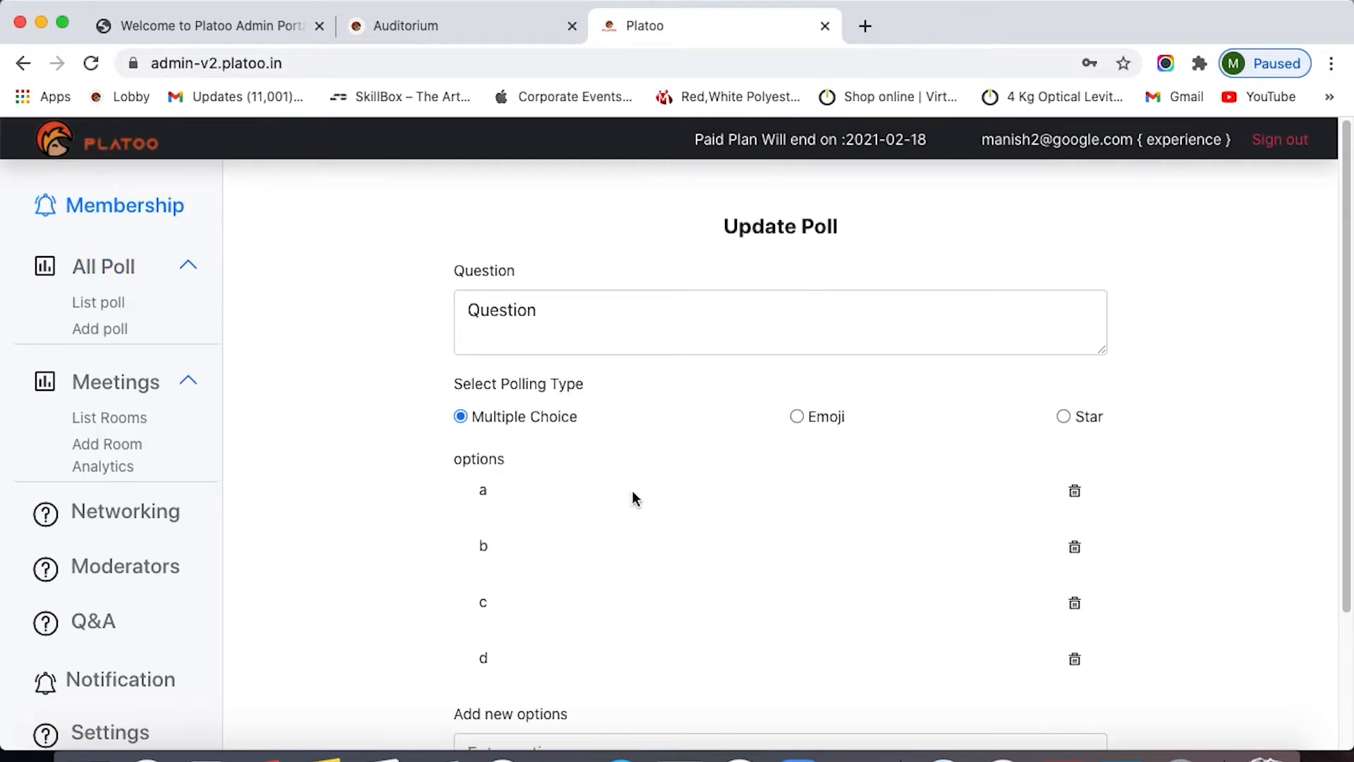
{"action": "left_click_drag", "start_coordinate": [1349, 229], "coordinate": [1342, 365]}
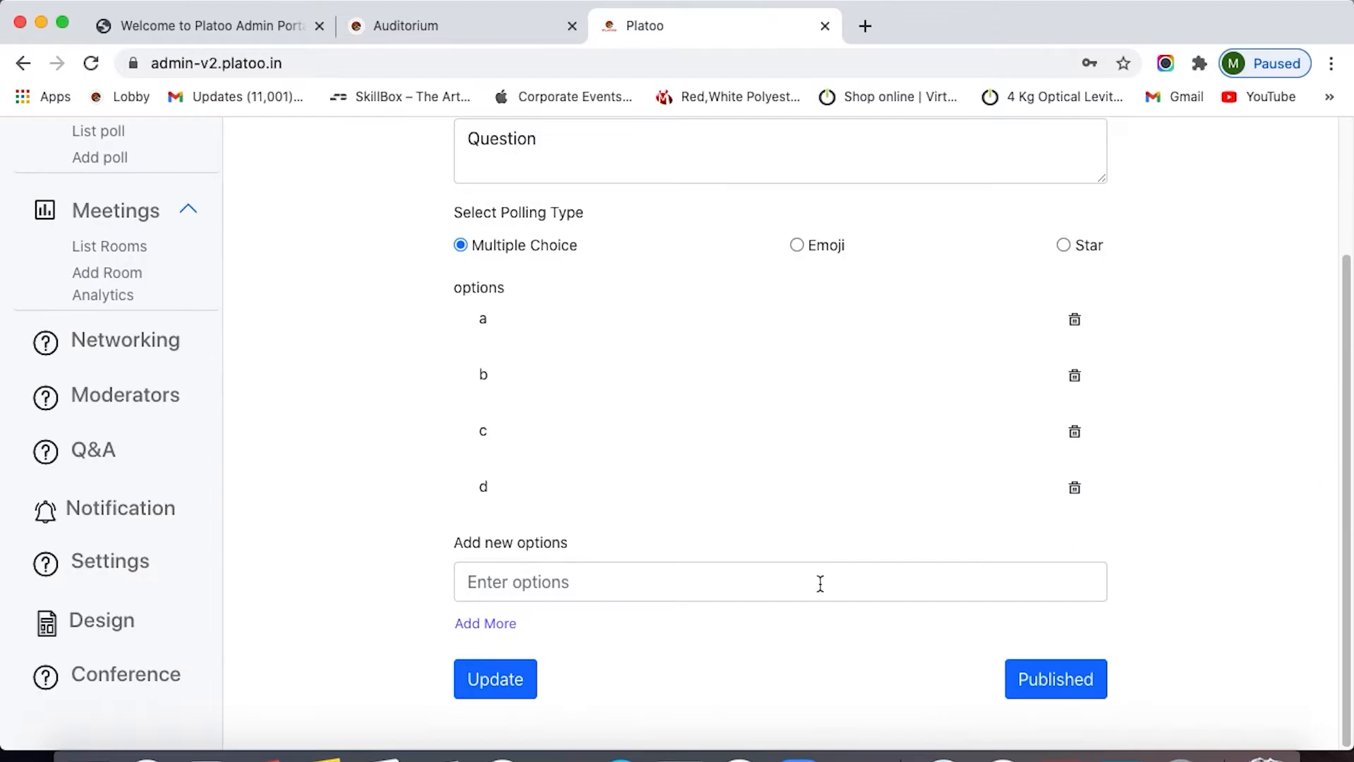
{"action": "left_click", "coordinate": [498, 683]}
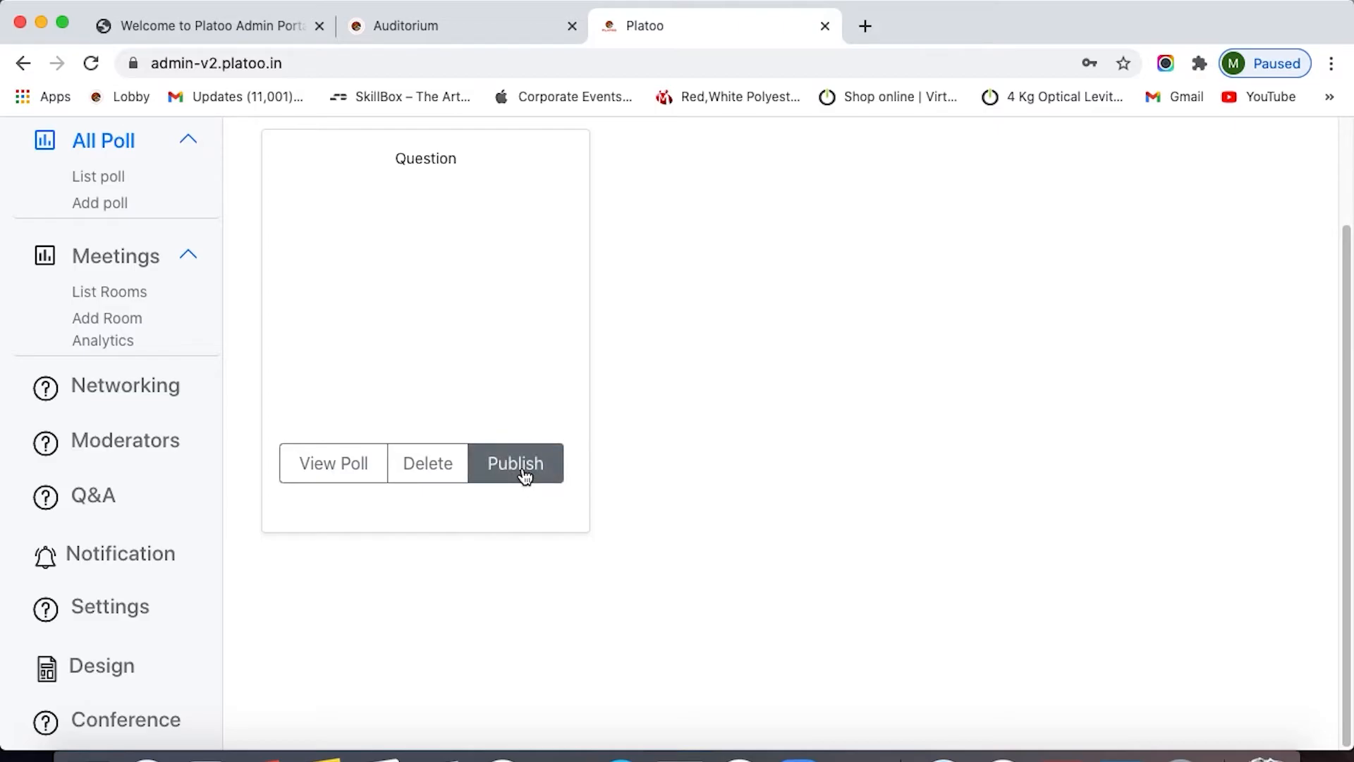
Publish the poll and open it in the Auditorium from the new poll notice
{"action": "left_click", "coordinate": [530, 472]}
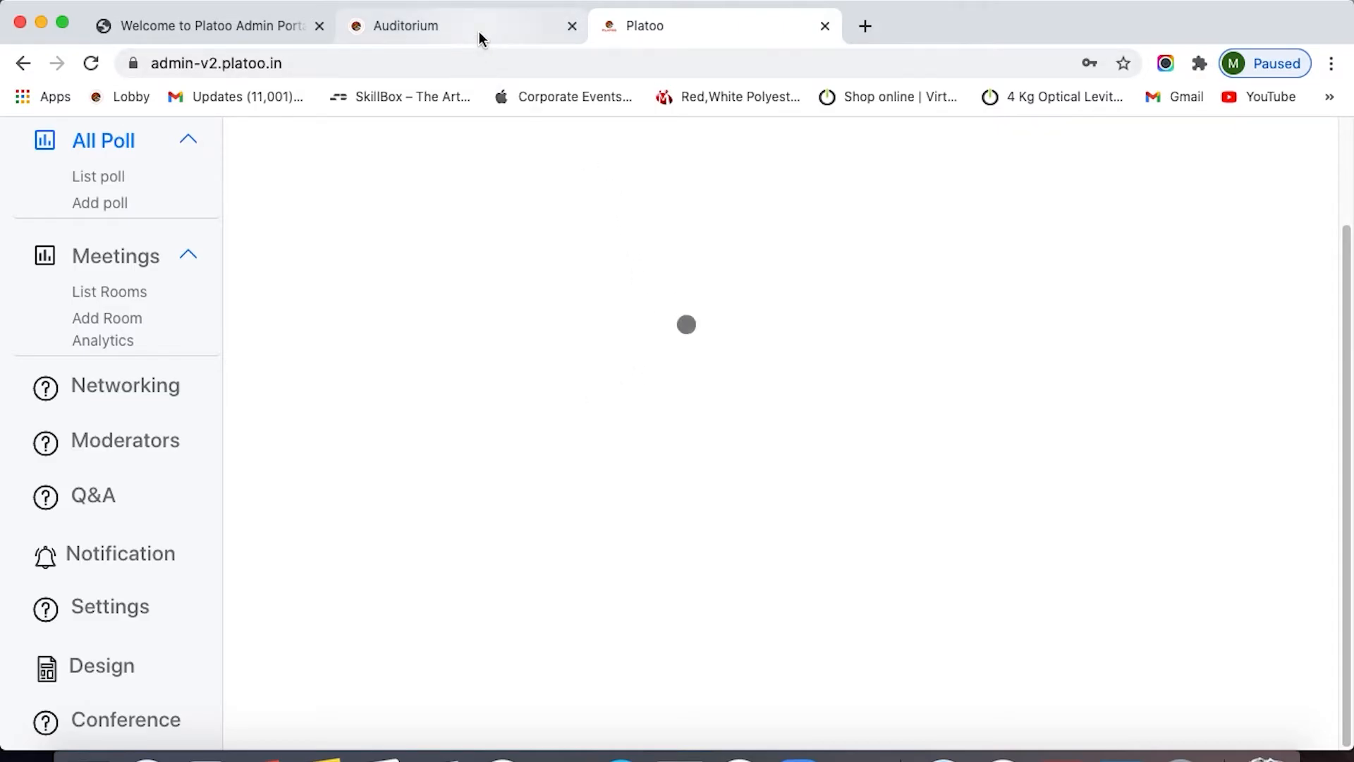
{"action": "left_click", "coordinate": [480, 31]}
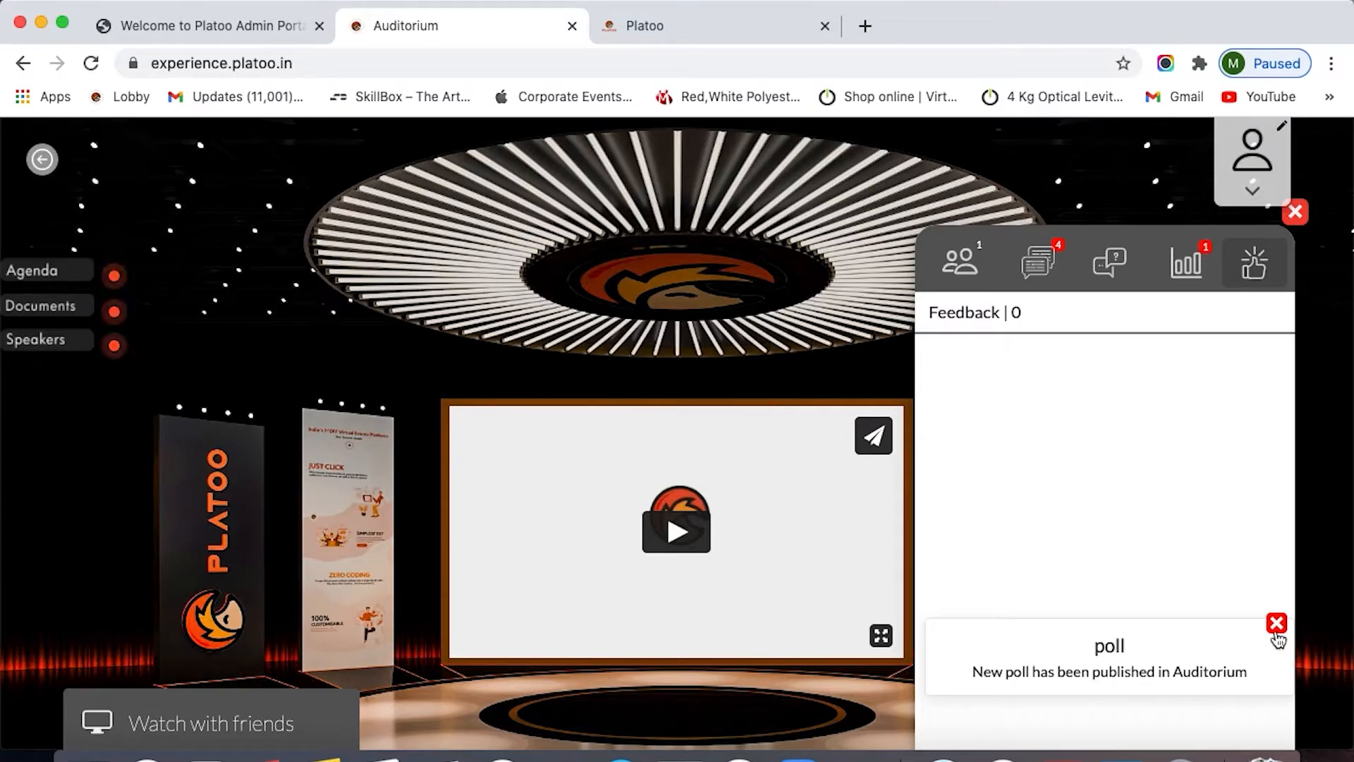
{"action": "left_click", "coordinate": [1073, 658]}
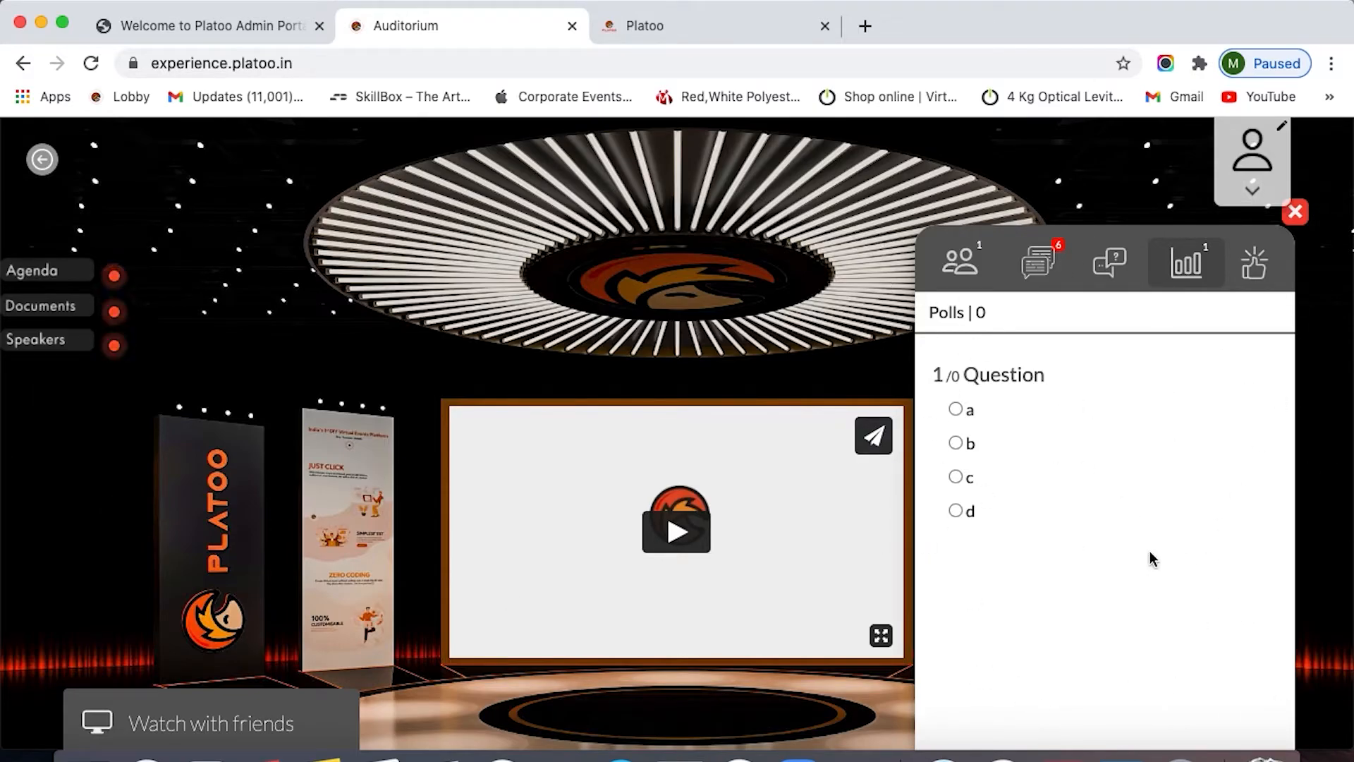
Answer the Auditorium's multiple-choice poll with option b and inspect the result chart
{"action": "left_click", "coordinate": [957, 443]}
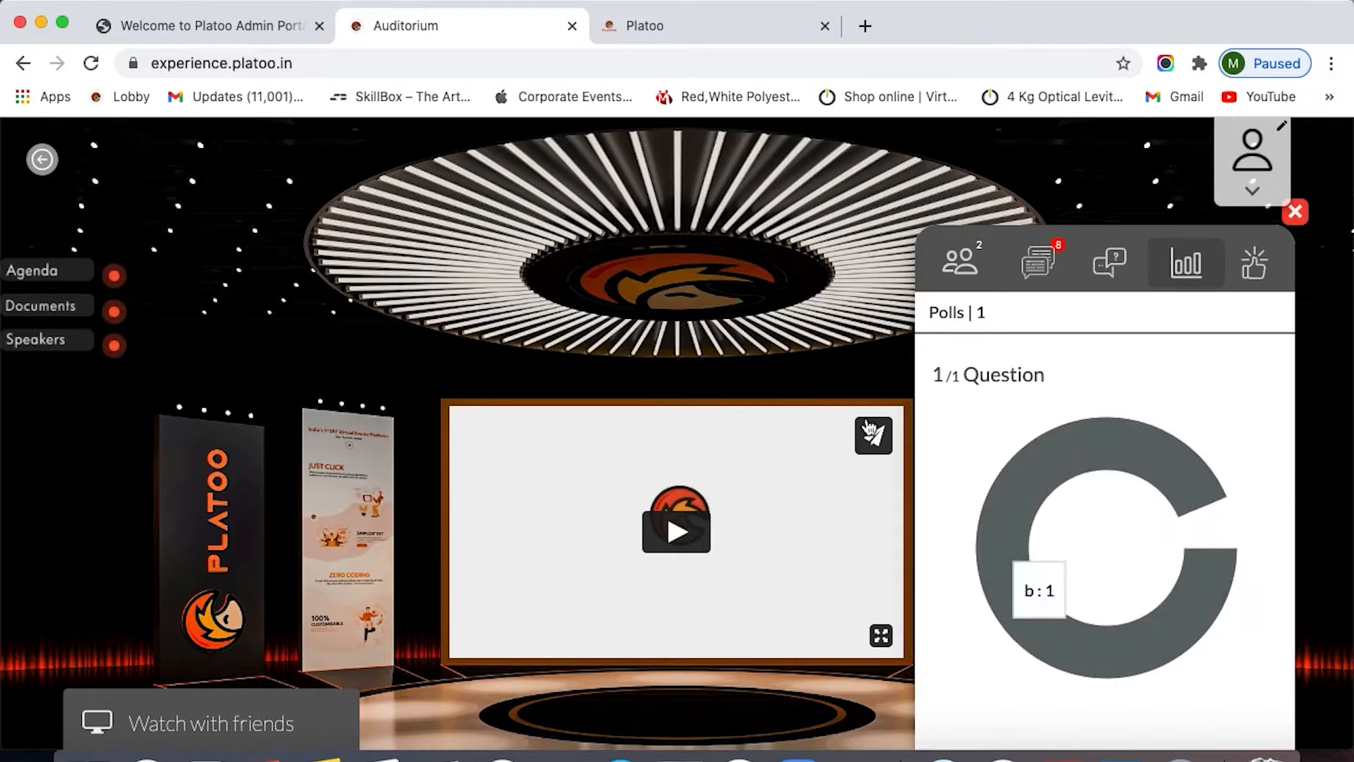
{"action": "mouse_move", "coordinate": [1171, 508]}
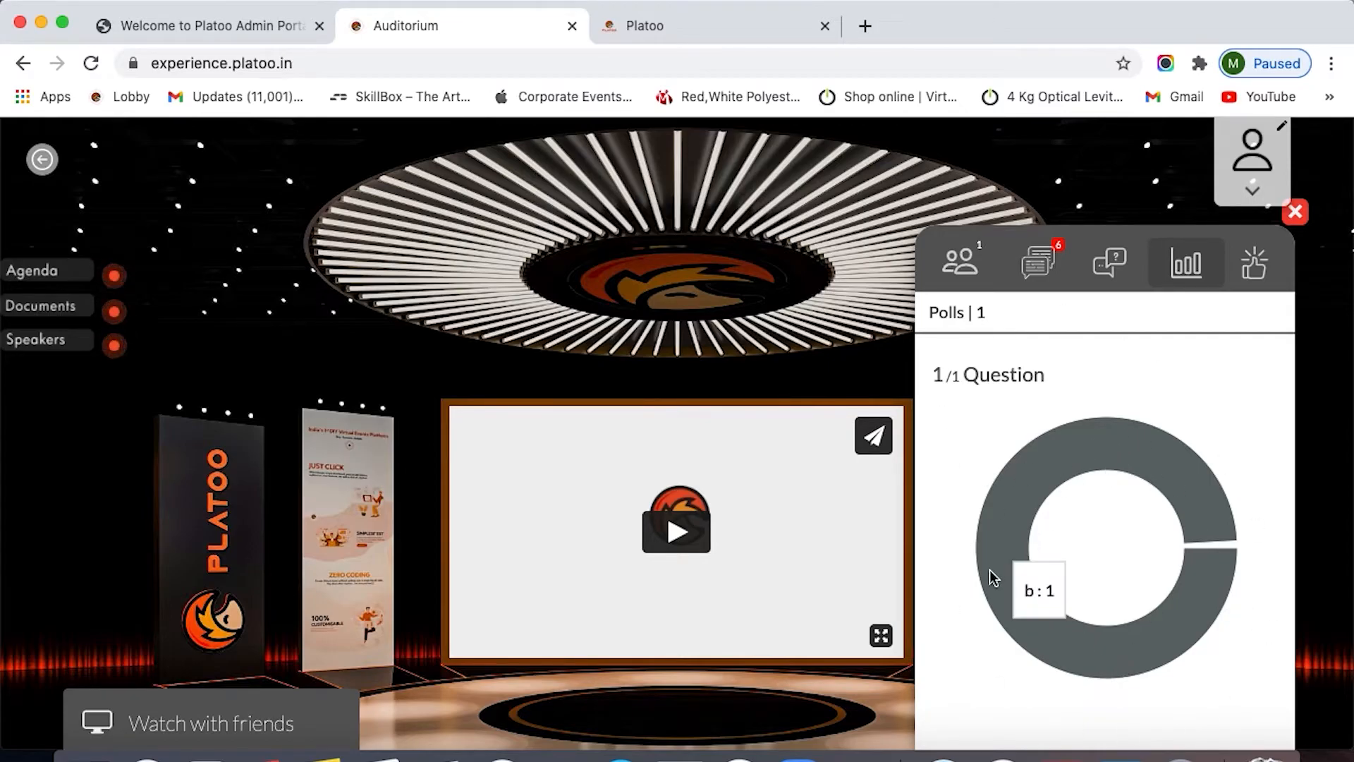
Switch to the admin portal and fill in a new emoji poll with the question "sdafcafcaadas"
{"action": "left_click", "coordinate": [653, 27]}
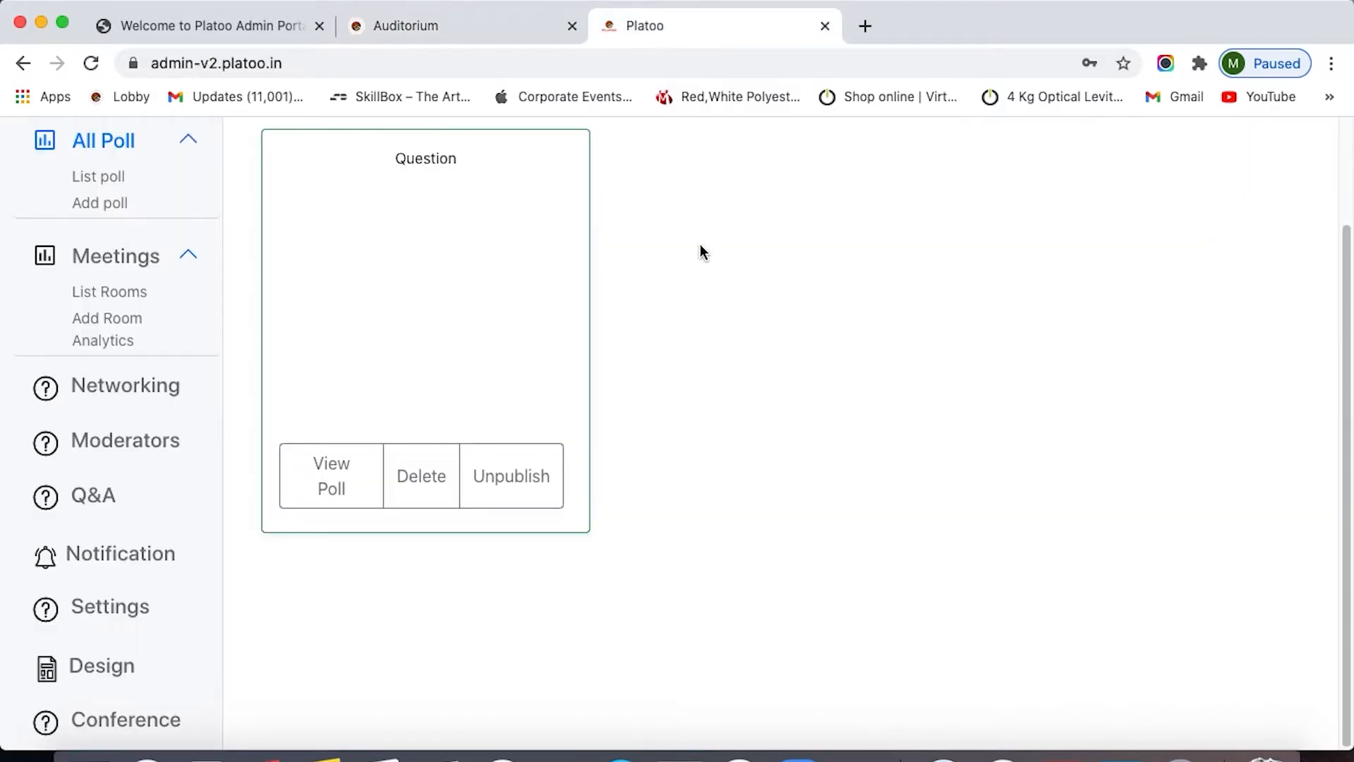
{"action": "left_click", "coordinate": [90, 203]}
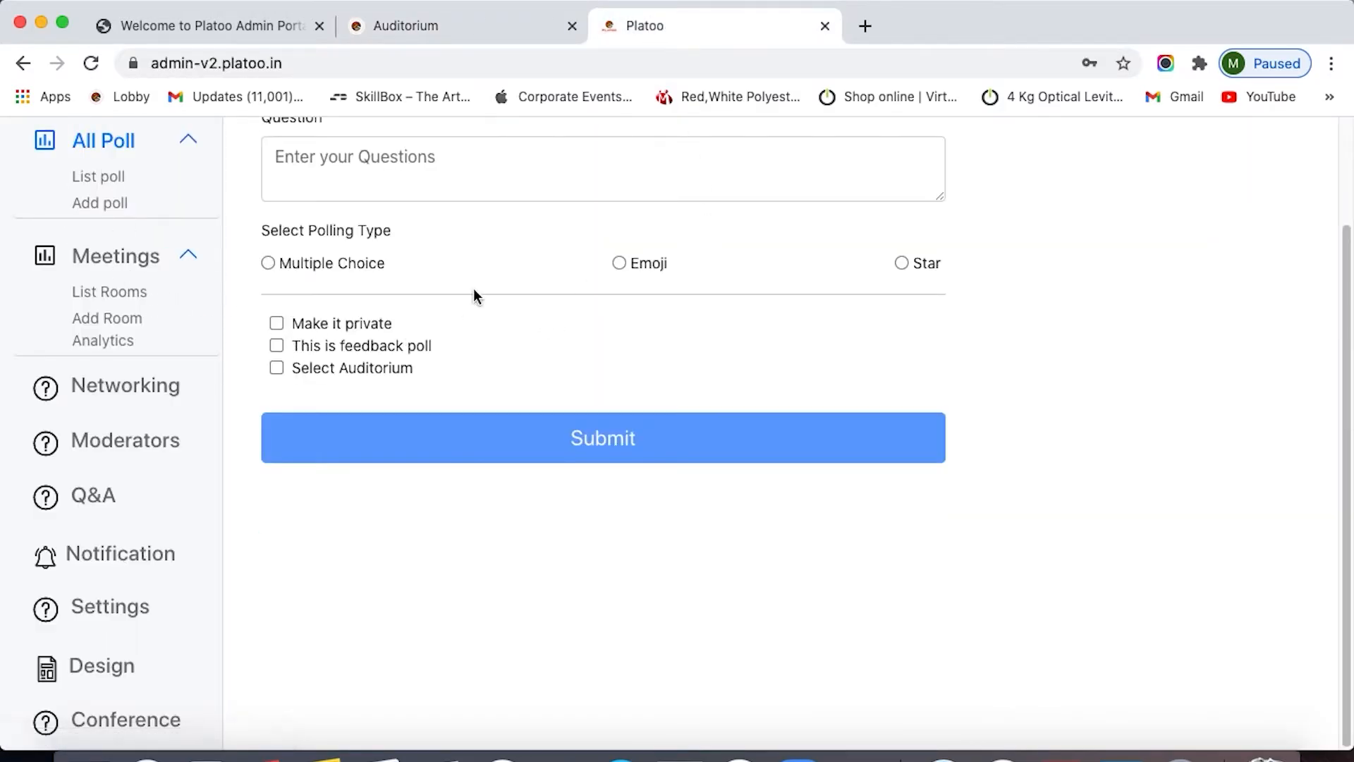
{"action": "left_click", "coordinate": [620, 260]}
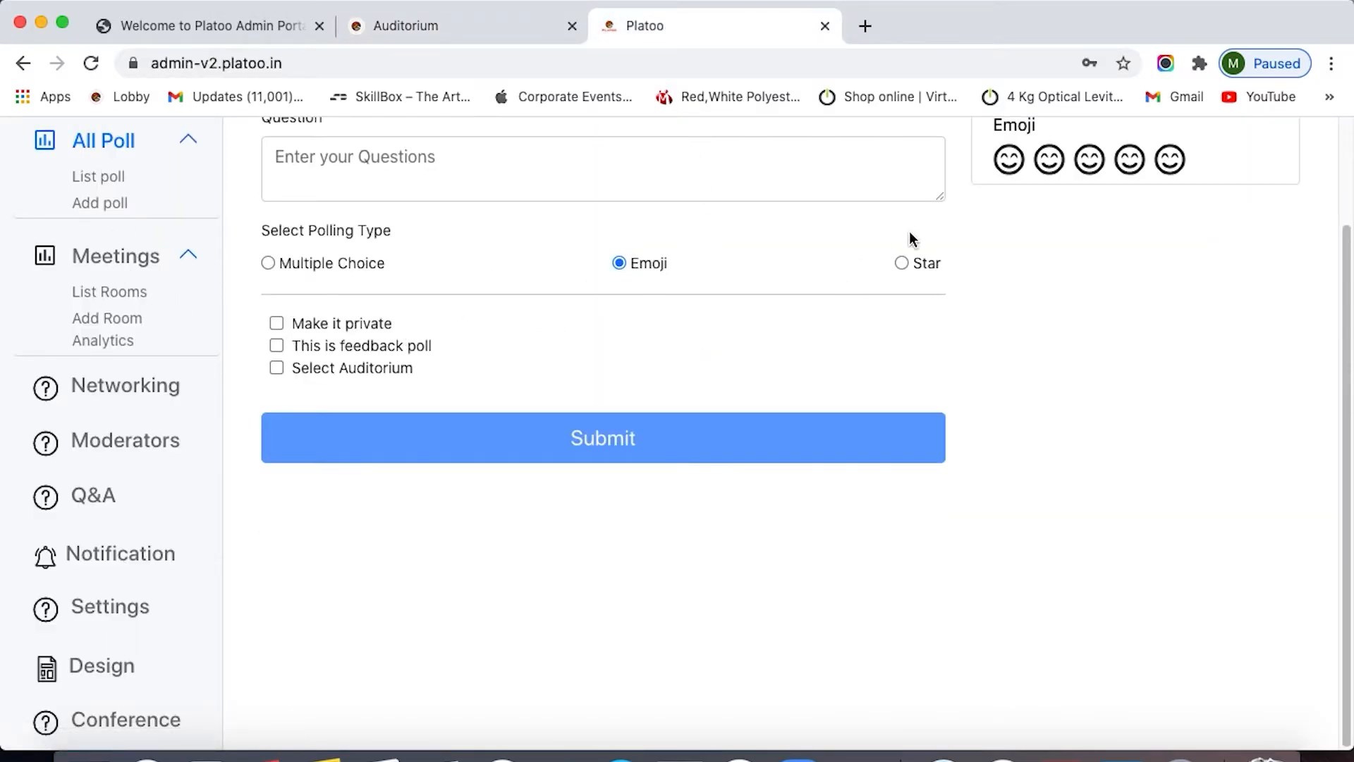
{"action": "left_click", "coordinate": [504, 173]}
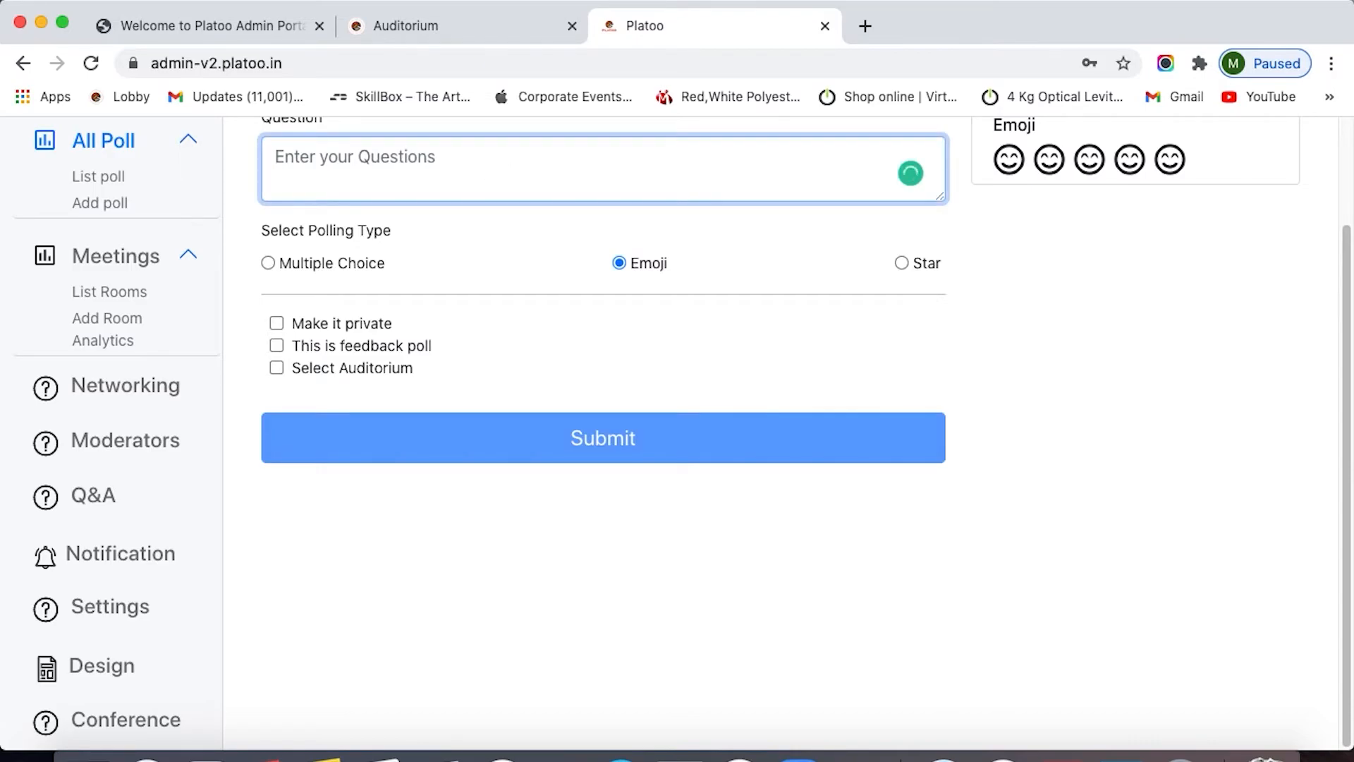
{"action": "type", "text": "sdafcafcaadas"}
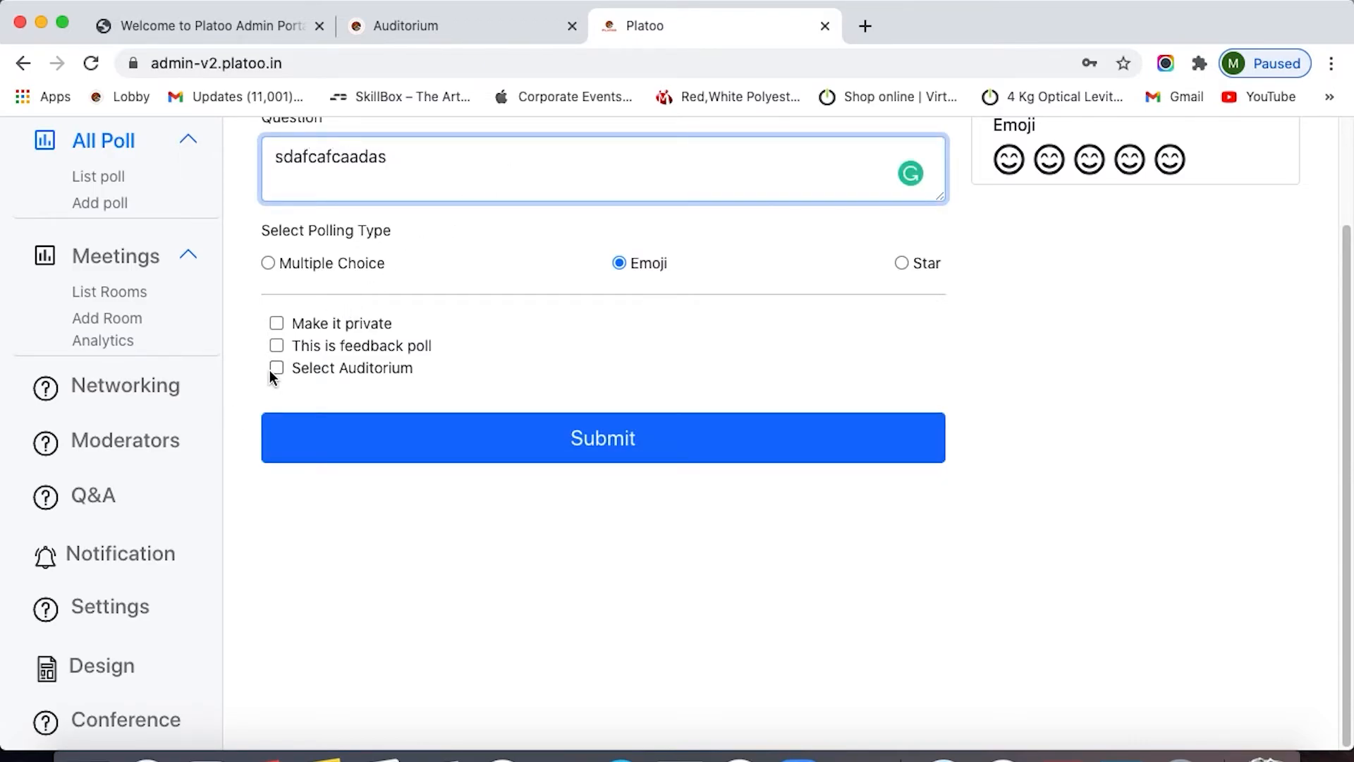
Assign the emoji poll to the Auditorium and submit it
{"action": "left_click", "coordinate": [273, 369]}
{"action": "left_click", "coordinate": [367, 422]}
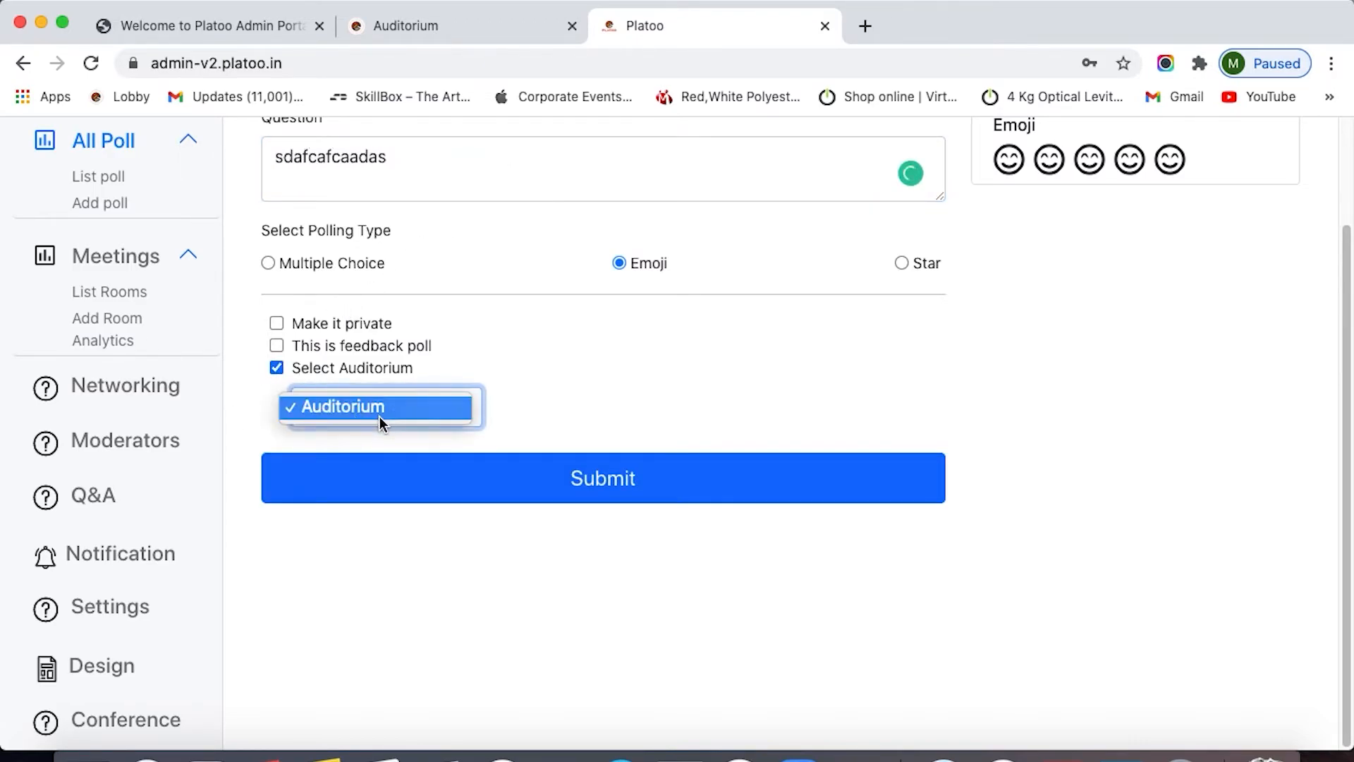
{"action": "left_click", "coordinate": [458, 480]}
{"action": "left_click", "coordinate": [497, 487]}
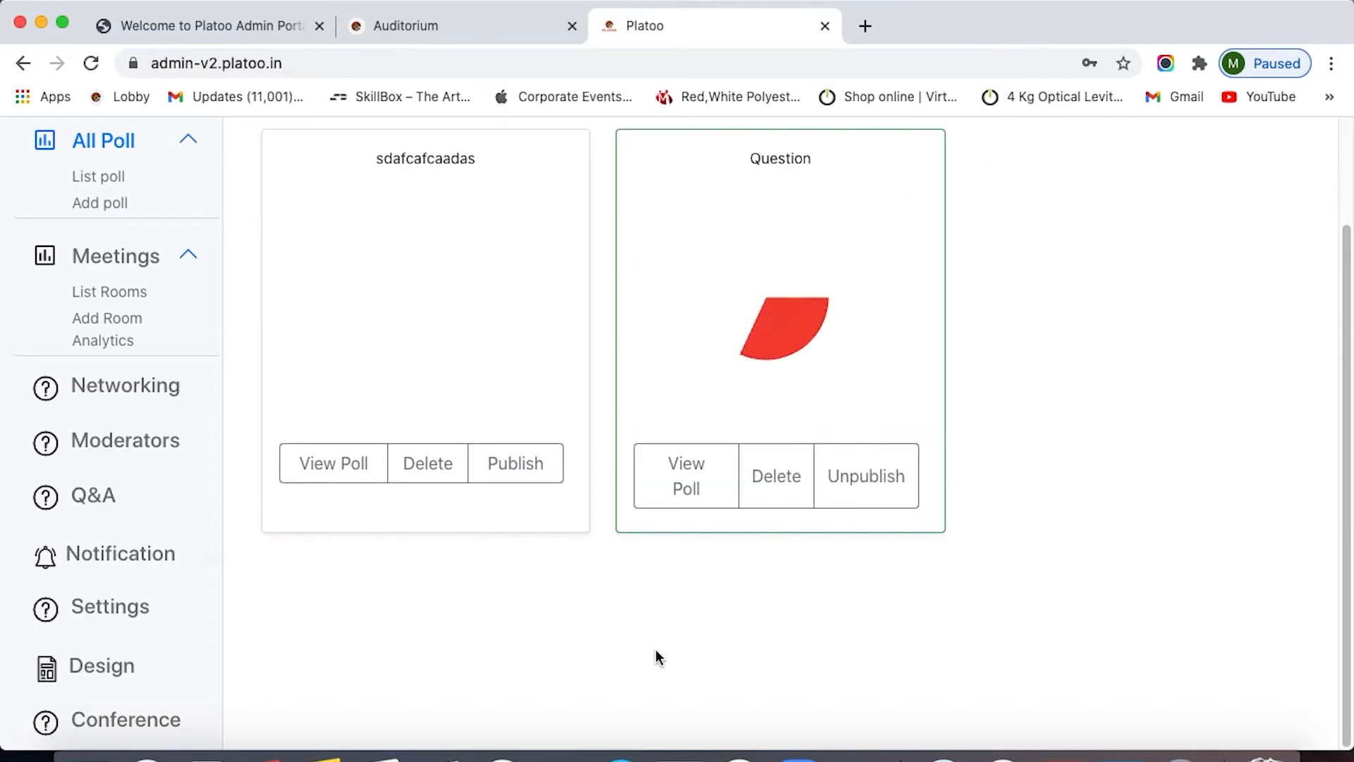
Publish the emoji poll and answer it in the Auditorium with the second emoji
{"action": "left_click", "coordinate": [529, 466]}
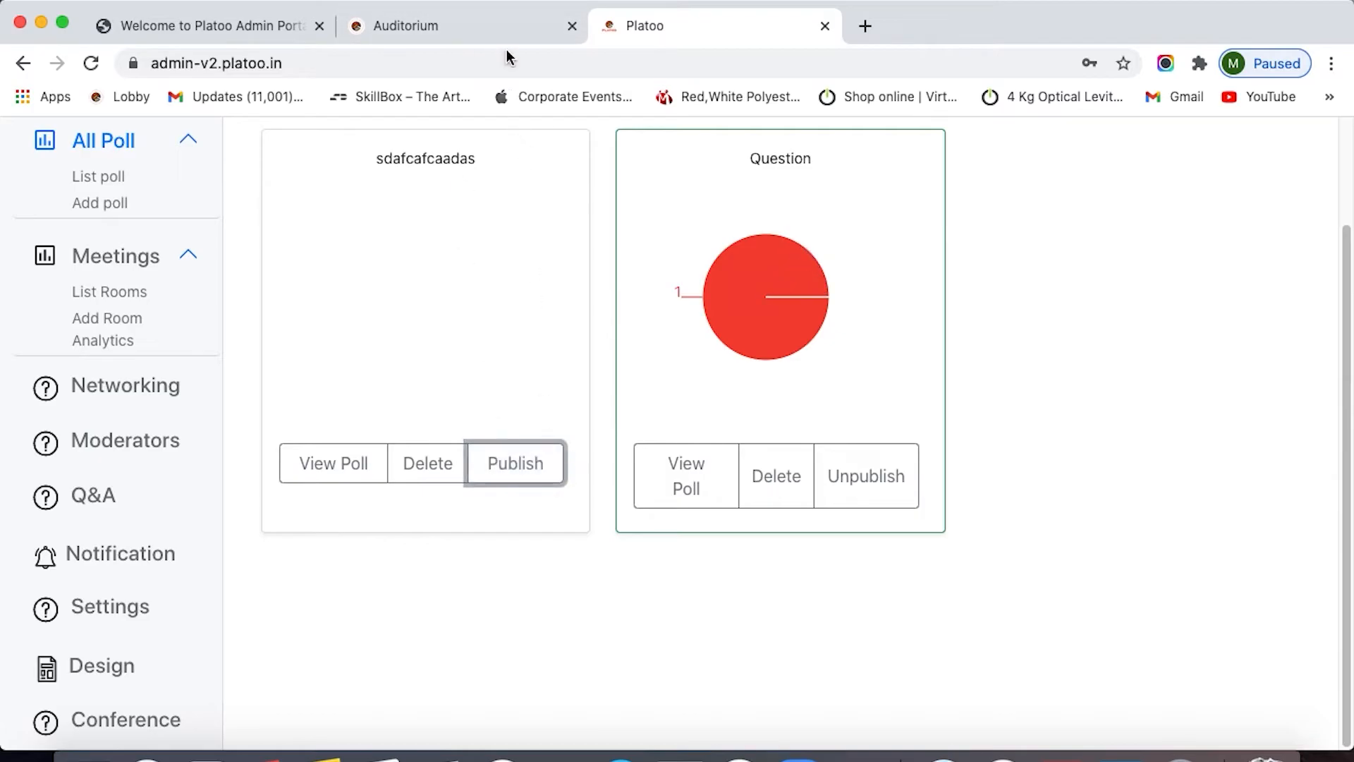
{"action": "left_click", "coordinate": [501, 26]}
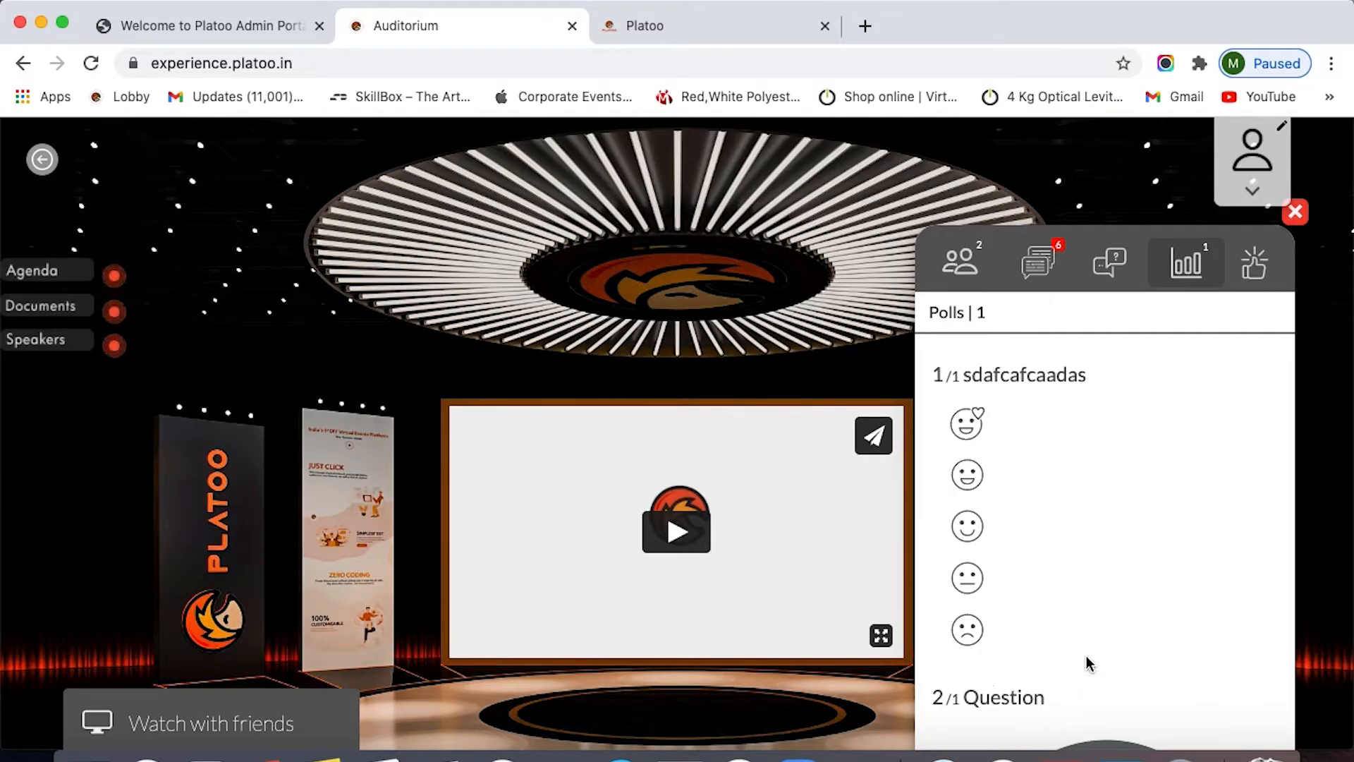
{"action": "left_click", "coordinate": [968, 476]}
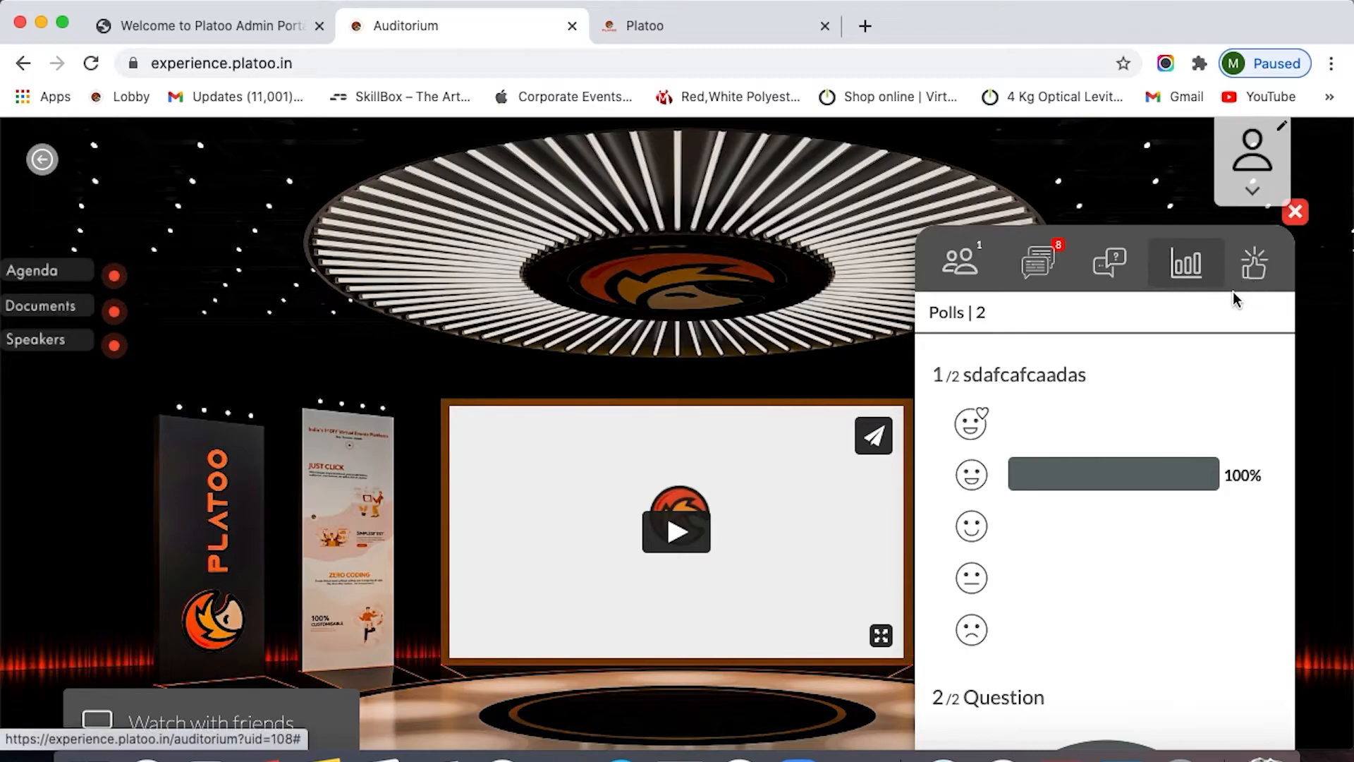
Look at the Auditorium's feedback section and review the emoji poll's attendee responses in the admin portal
{"action": "left_click", "coordinate": [1254, 264]}
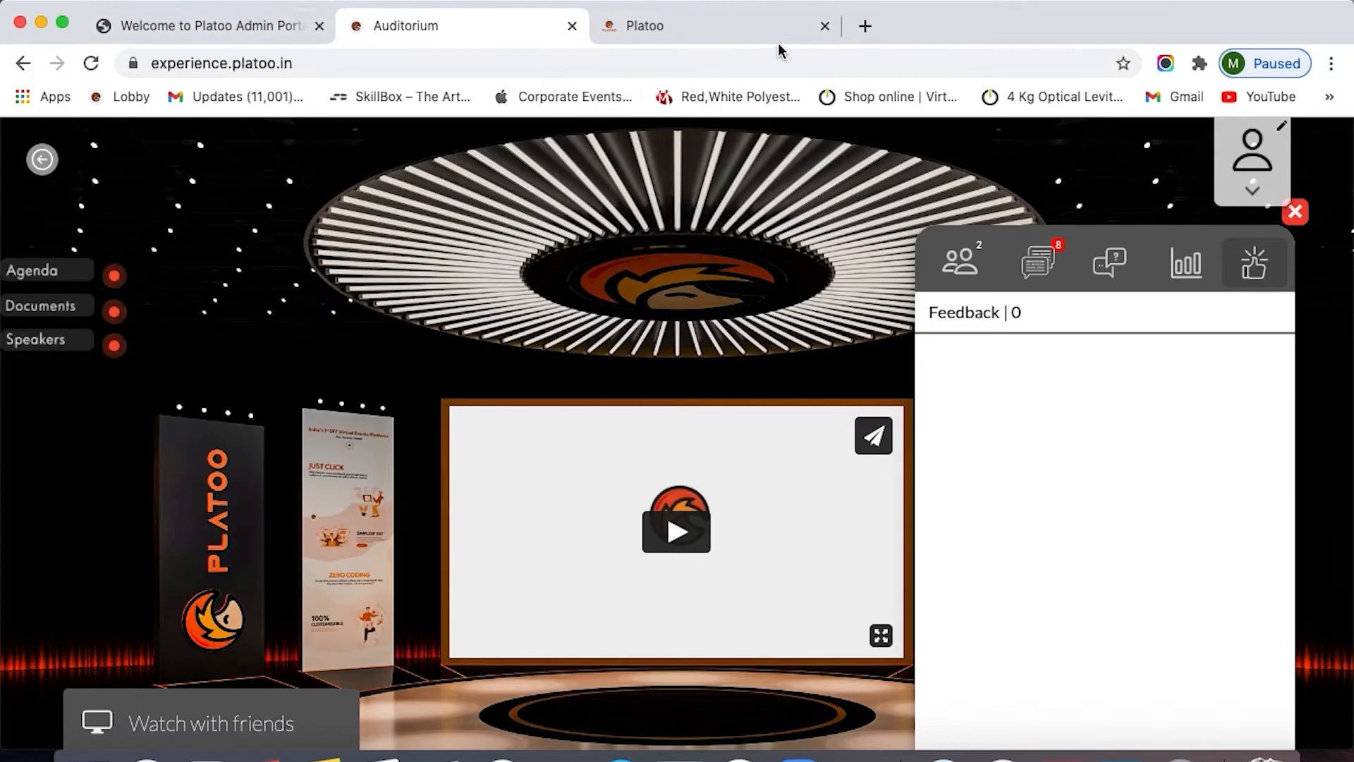
{"action": "left_click", "coordinate": [755, 28]}
{"action": "left_click", "coordinate": [379, 487]}
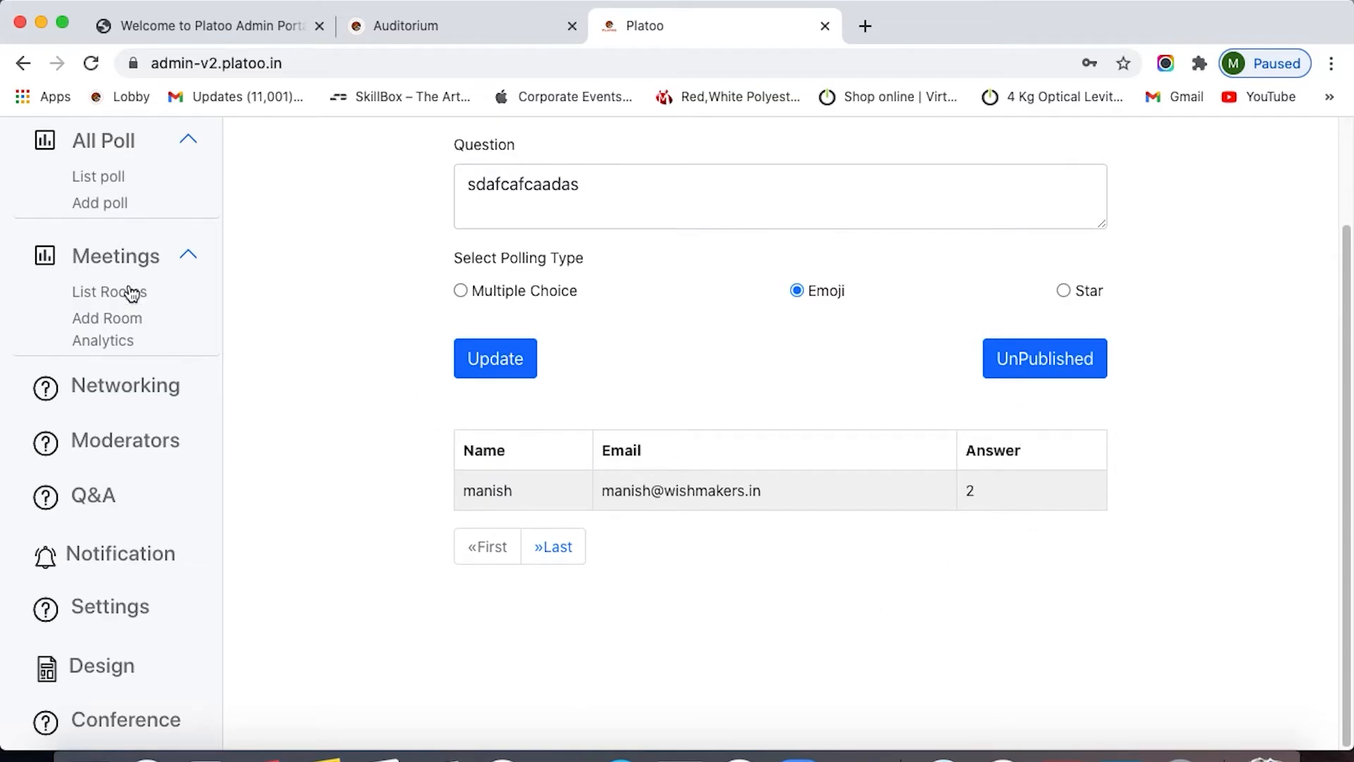
Demonstrate the feedback poll option in a new poll form and compare it with the Auditorium's feedback section
{"action": "left_click", "coordinate": [105, 203]}
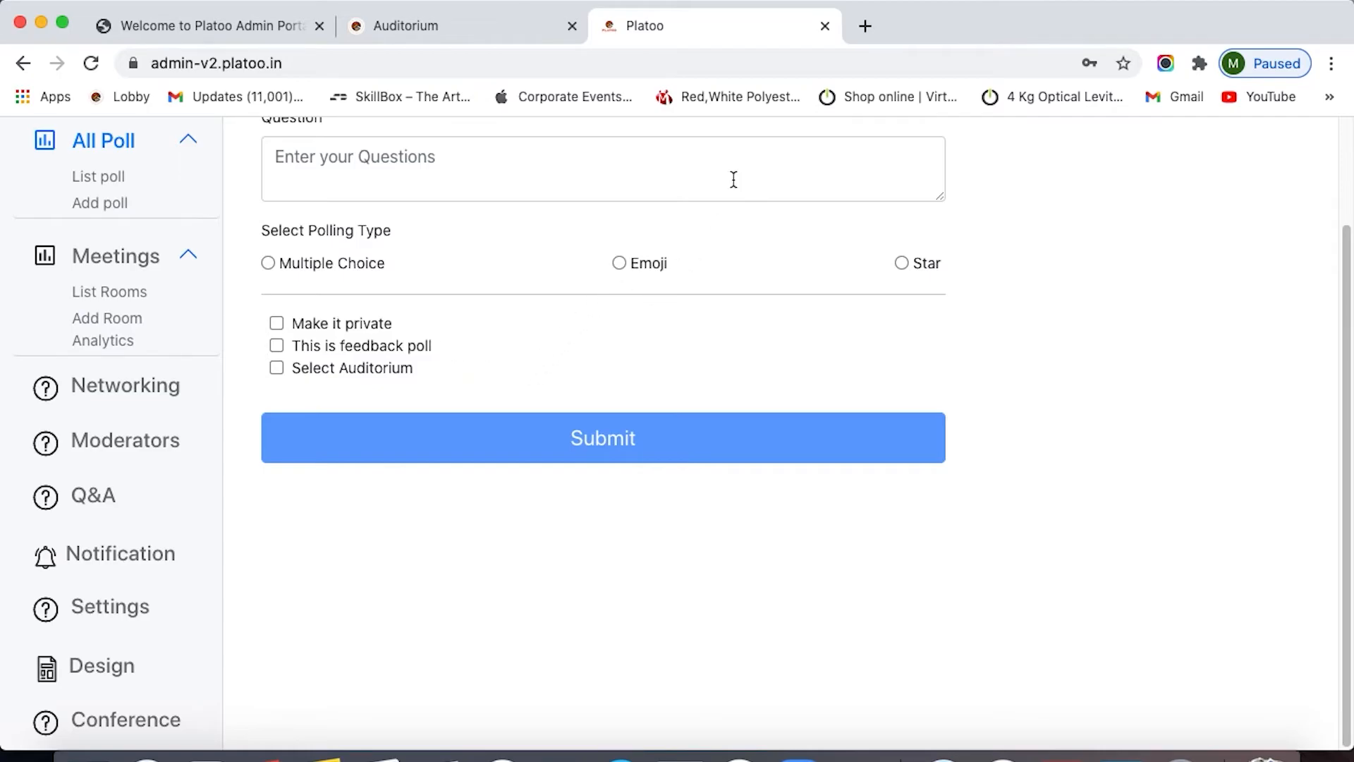
{"action": "left_click", "coordinate": [378, 22]}
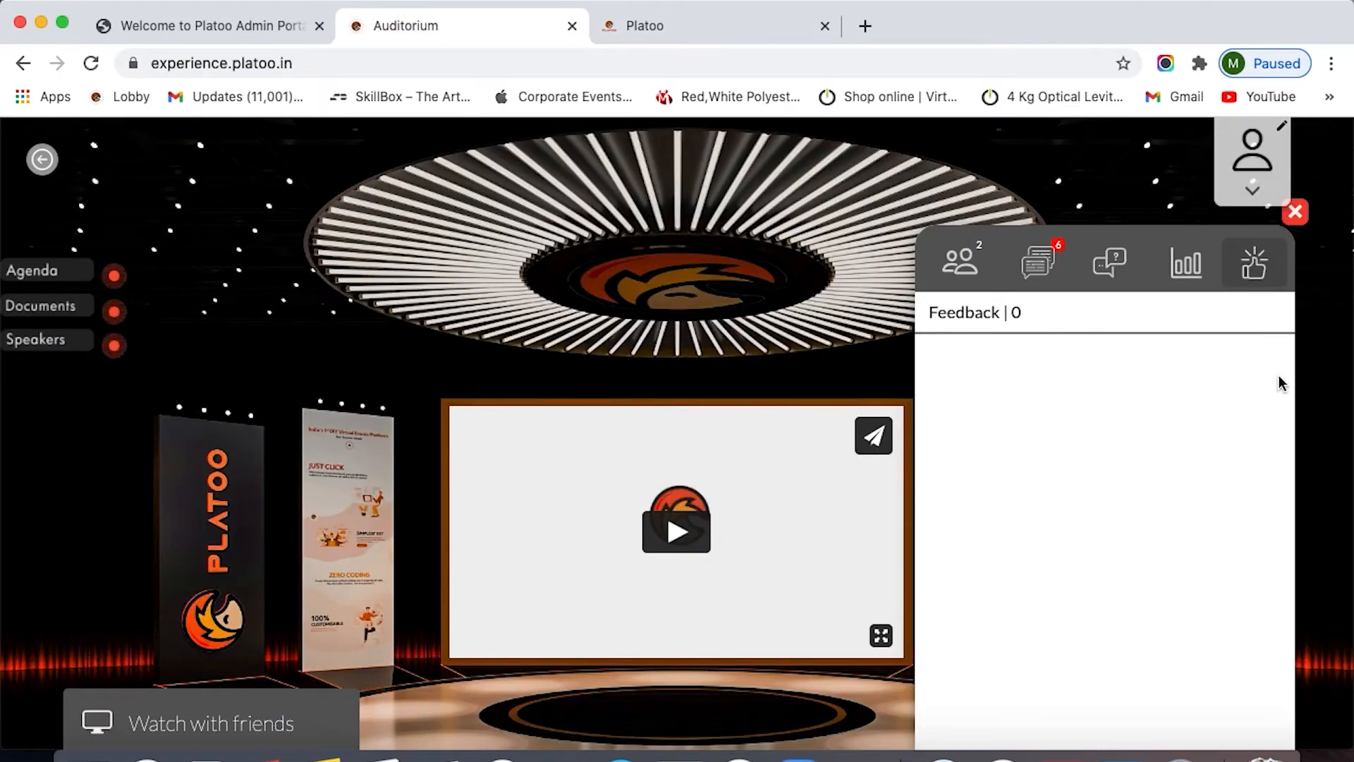
{"action": "left_click", "coordinate": [645, 25]}
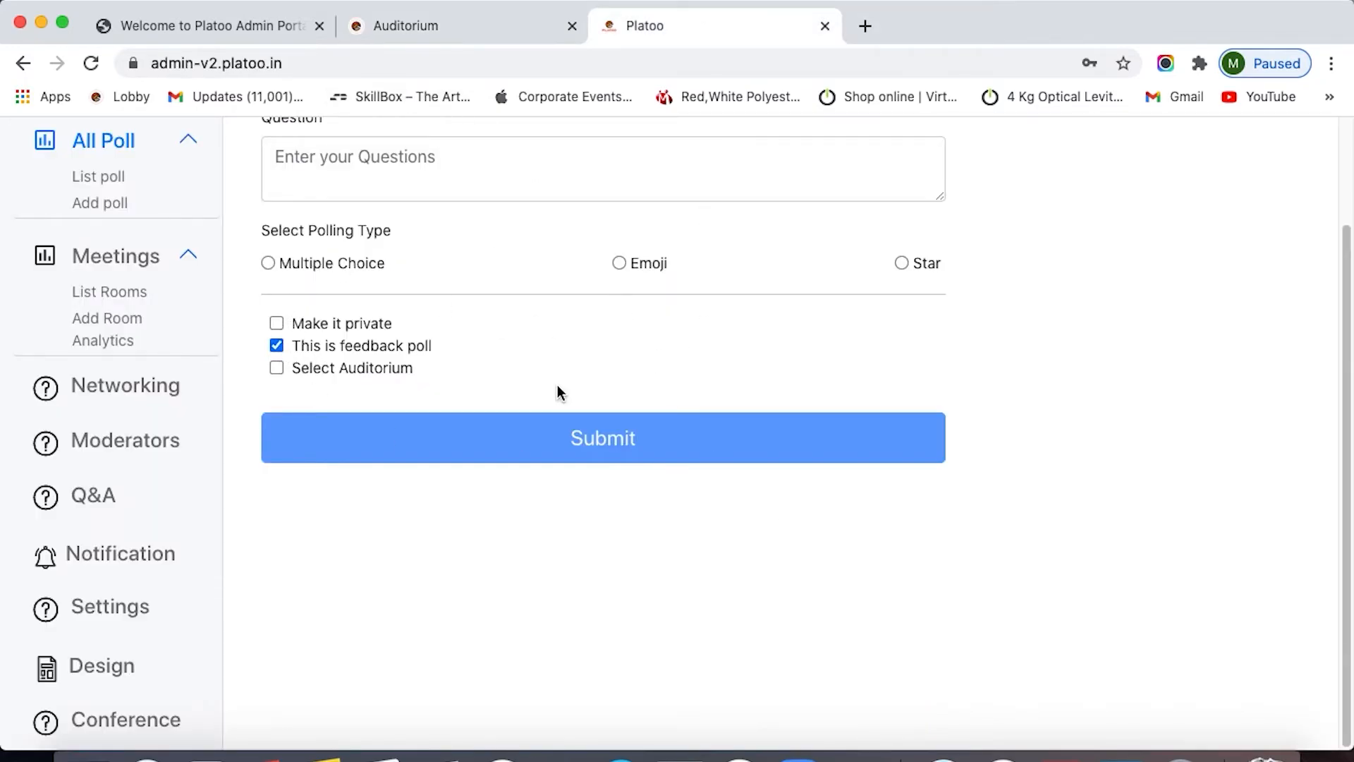
{"action": "left_click_drag", "start_coordinate": [1347, 235], "coordinate": [1346, 125]}
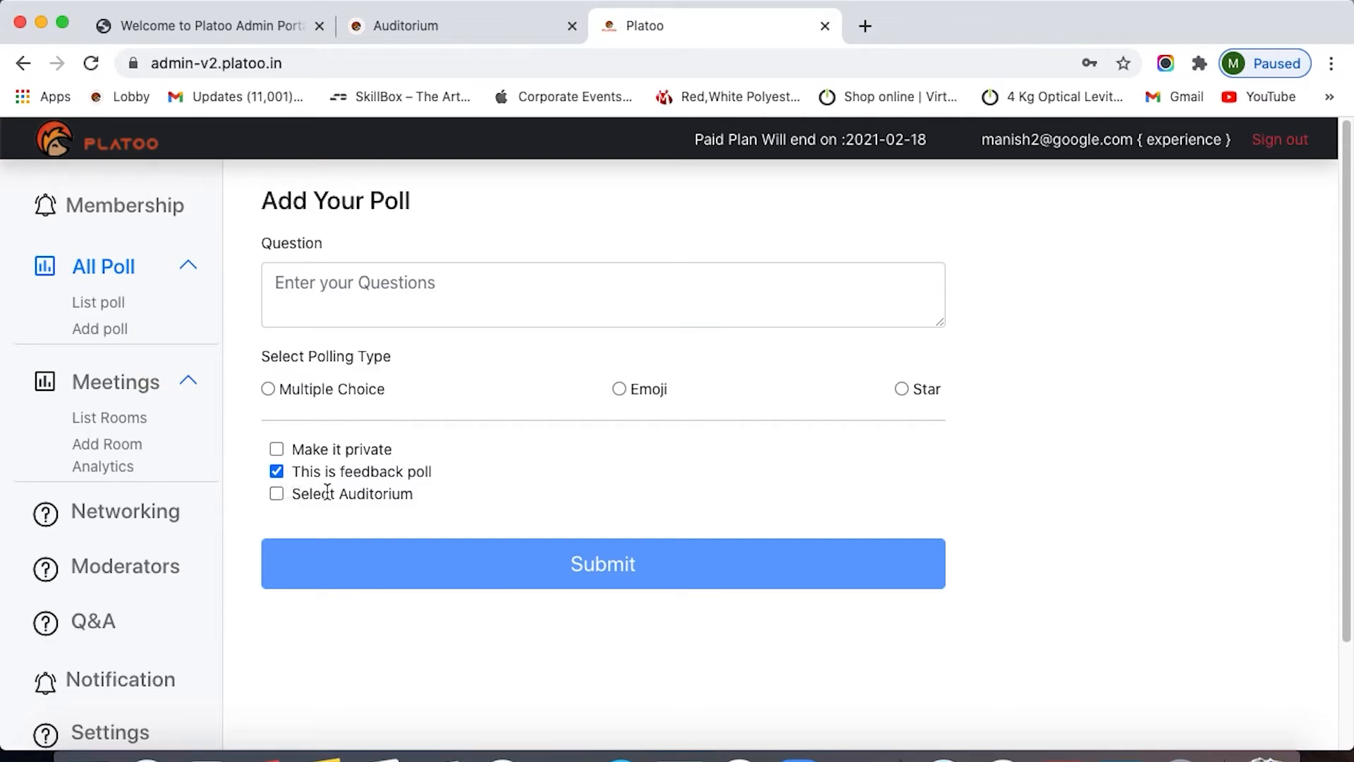
{"action": "left_click", "coordinate": [457, 28]}
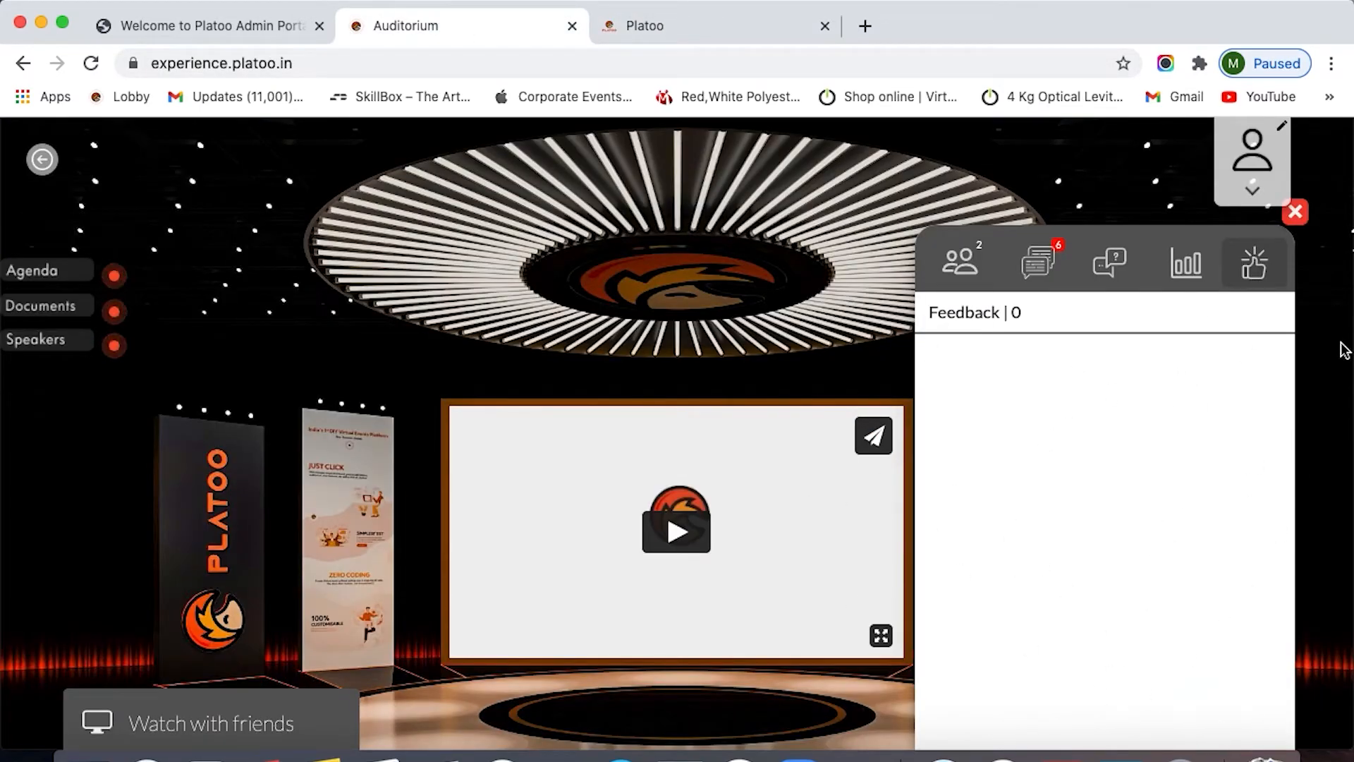
{"action": "left_click", "coordinate": [679, 24]}
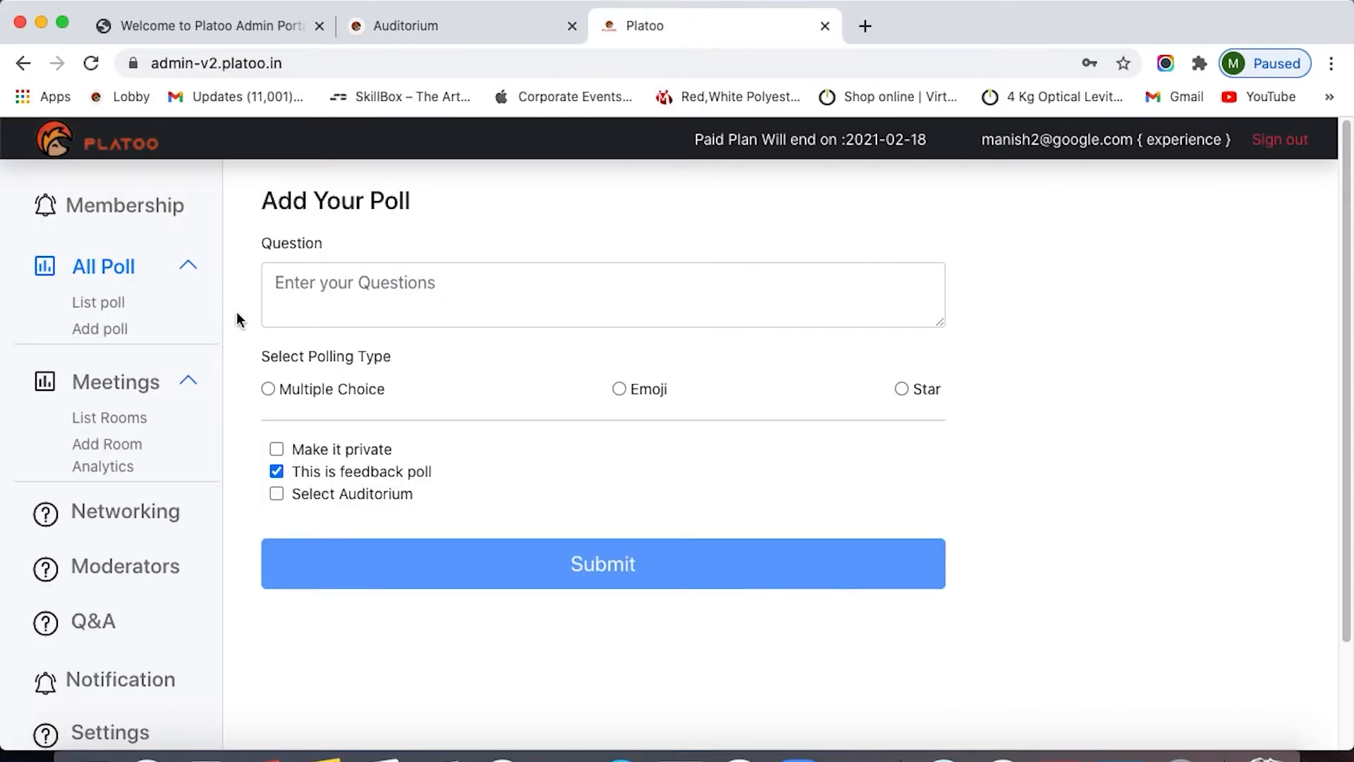
Examine the poll list with its Enable Feedback setting and check the feedback section in the Auditorium
{"action": "left_click", "coordinate": [100, 303]}
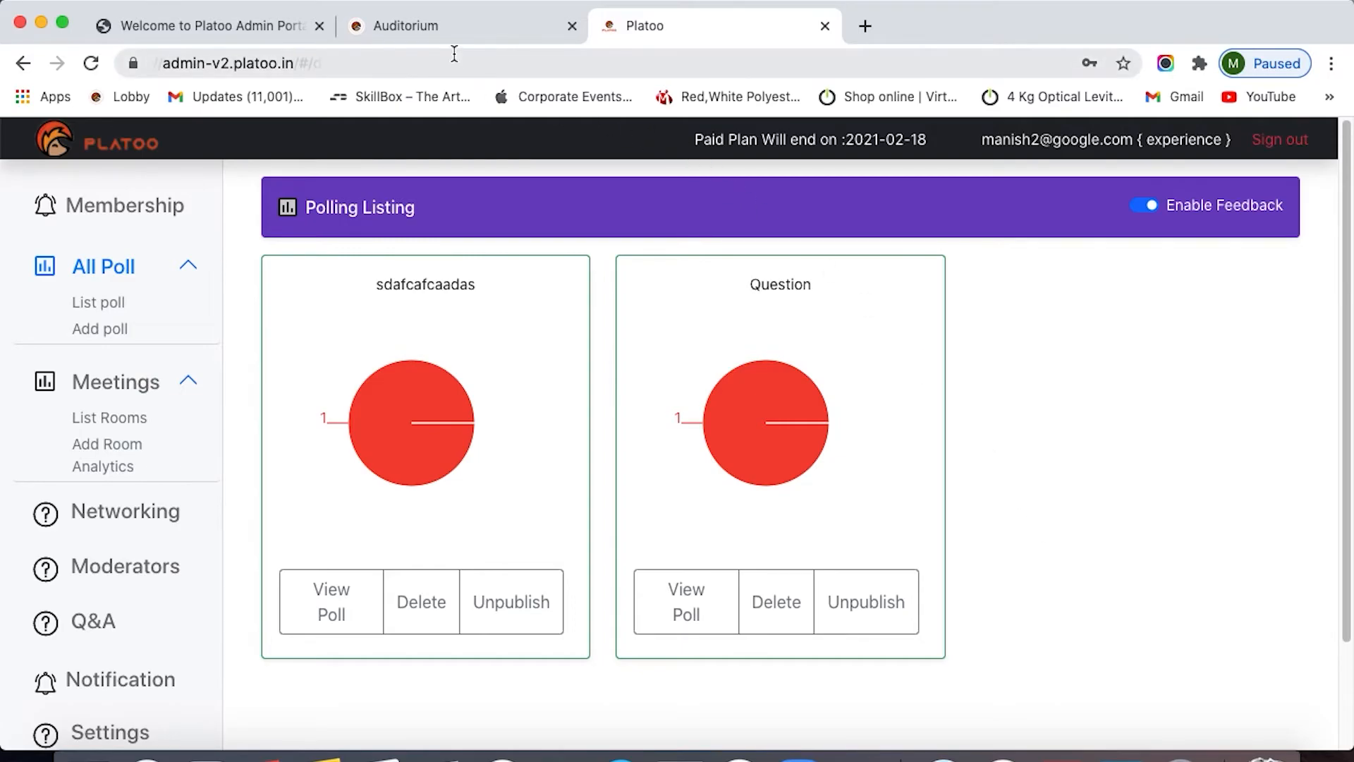
{"action": "left_click", "coordinate": [458, 27]}
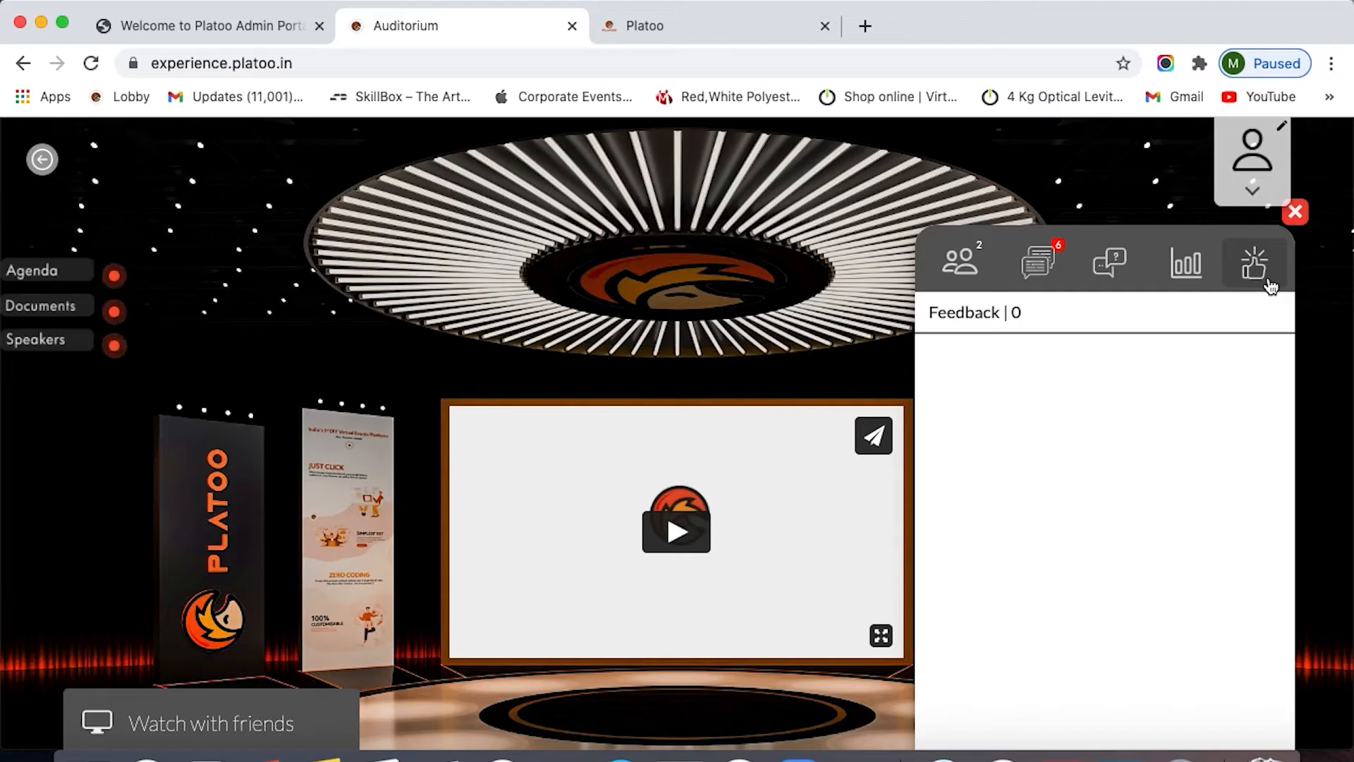
{"action": "left_click", "coordinate": [678, 29]}
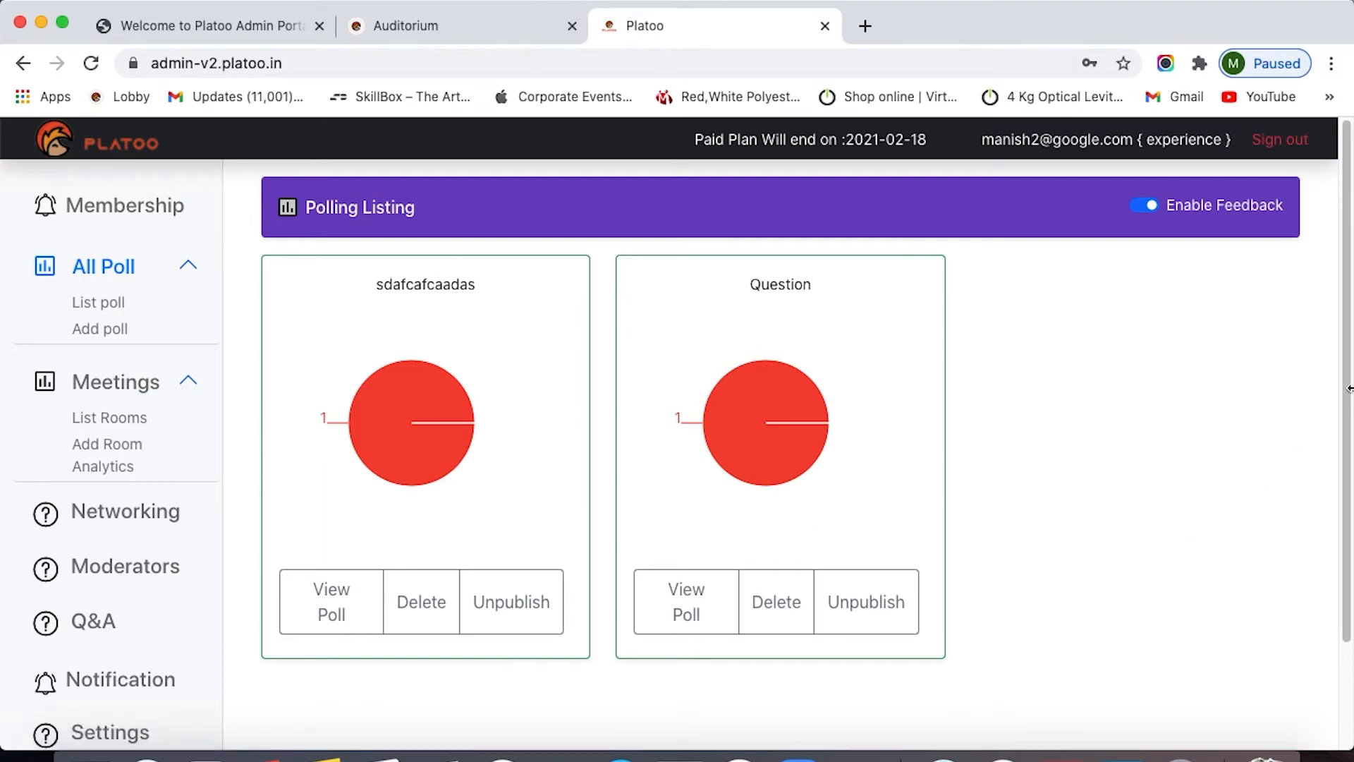
{"action": "left_click_drag", "start_coordinate": [1348, 381], "coordinate": [1348, 500]}
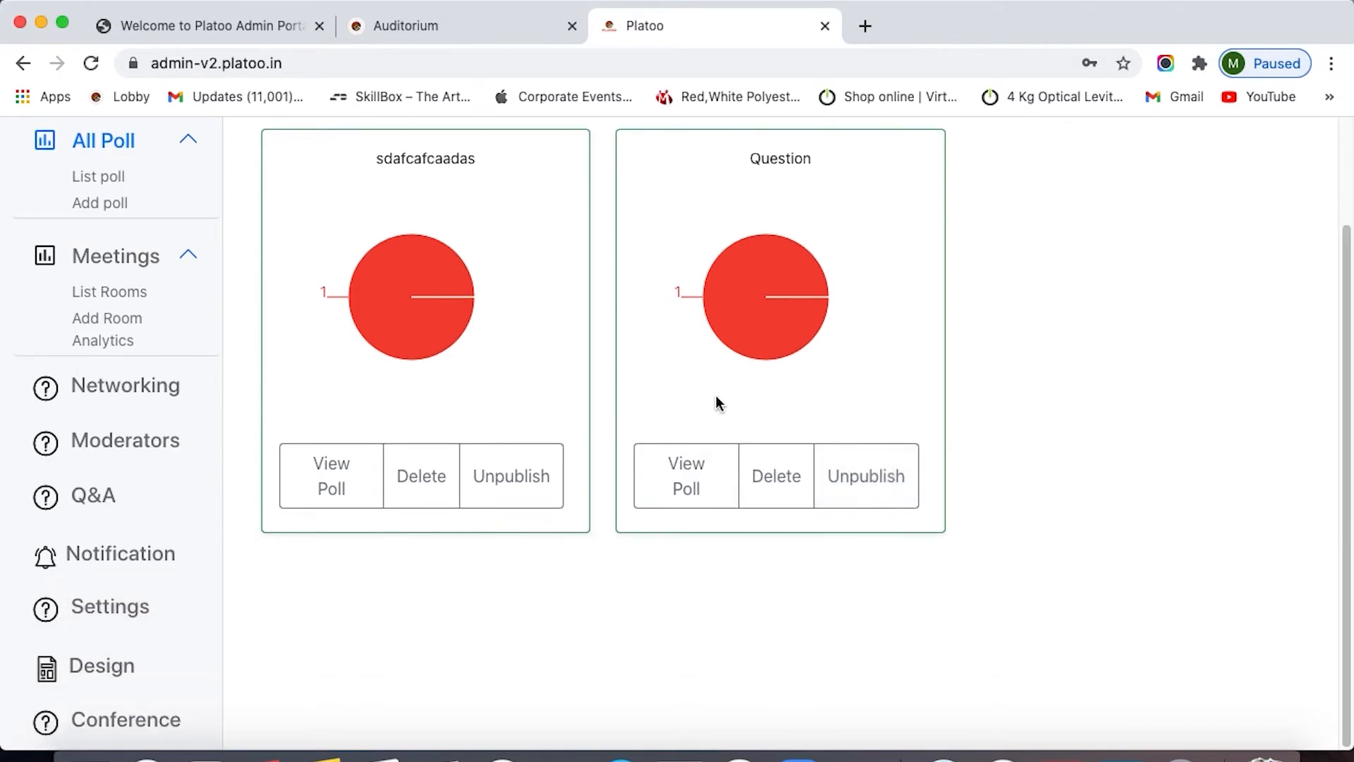
{"action": "scroll", "coordinate": [150, 516], "scroll_direction": "up", "scroll_amount": 1}
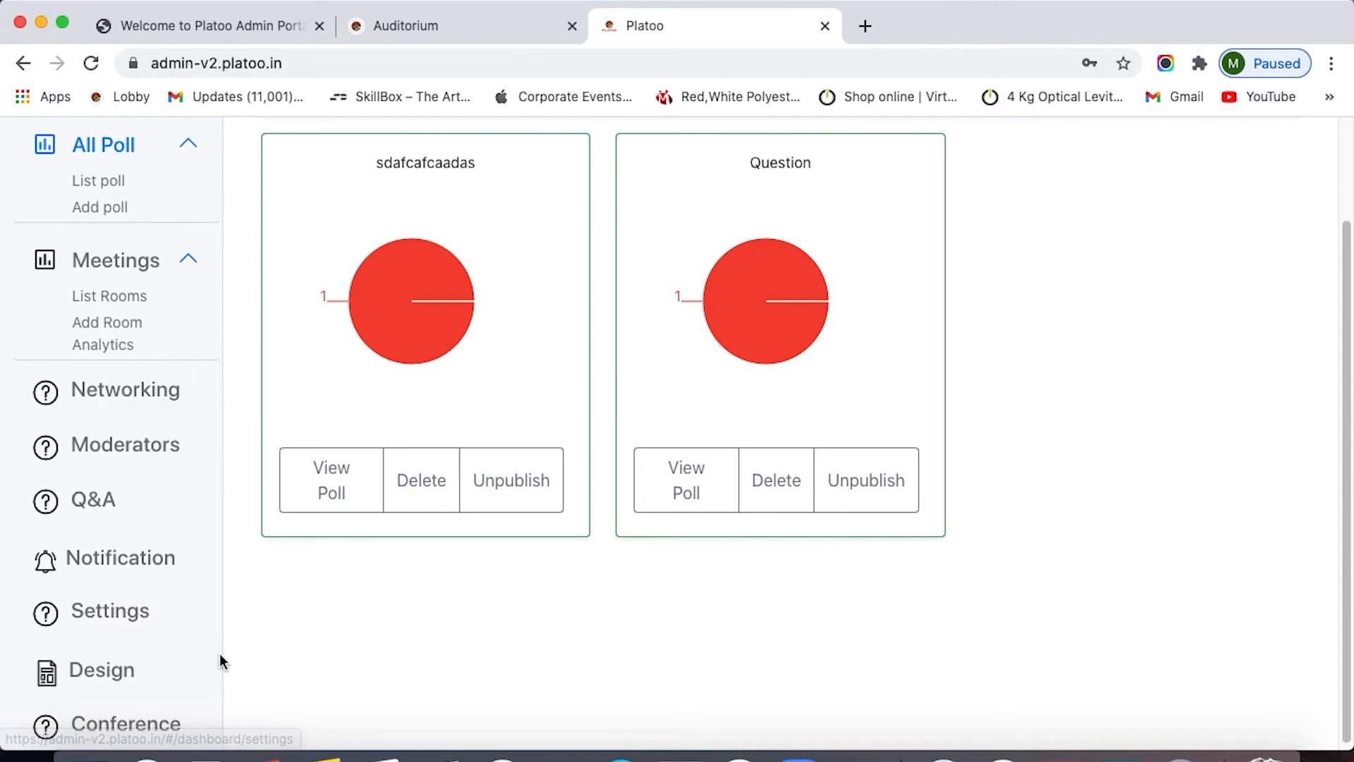
Try the Allow Only Exhibitor Calls option in the Exhibition settings and switch it off again
{"action": "left_click", "coordinate": [99, 633]}
{"action": "left_click_drag", "start_coordinate": [1348, 297], "coordinate": [1326, 543]}
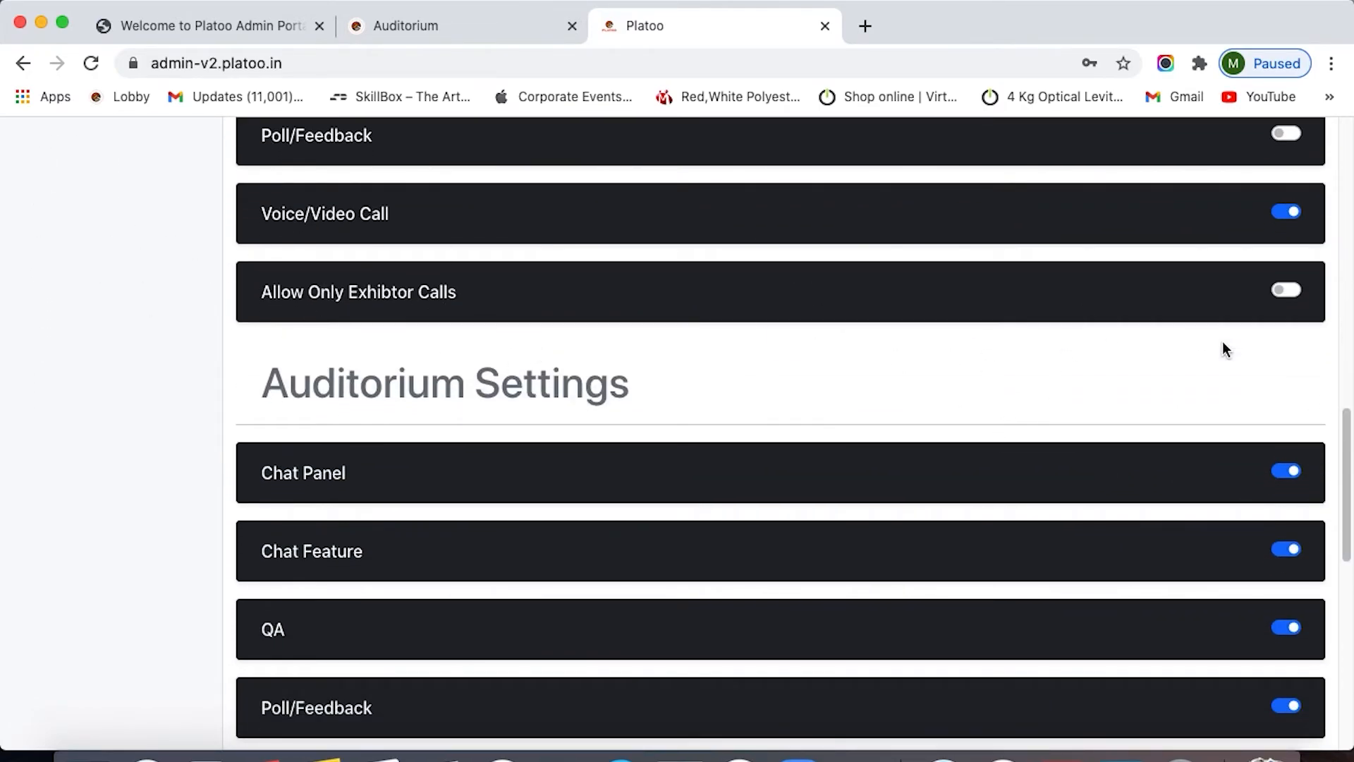
{"action": "left_click_drag", "start_coordinate": [1344, 467], "coordinate": [1343, 662]}
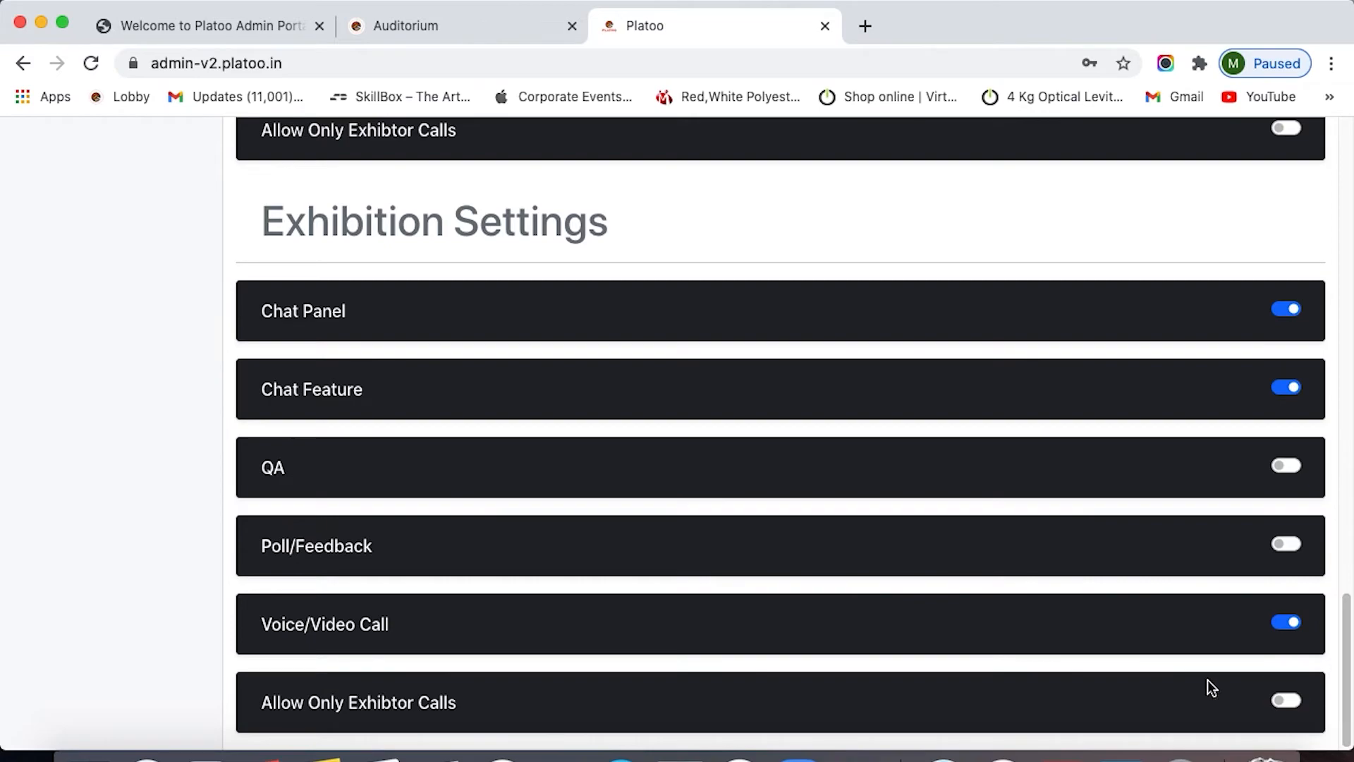
{"action": "left_click", "coordinate": [1279, 701]}
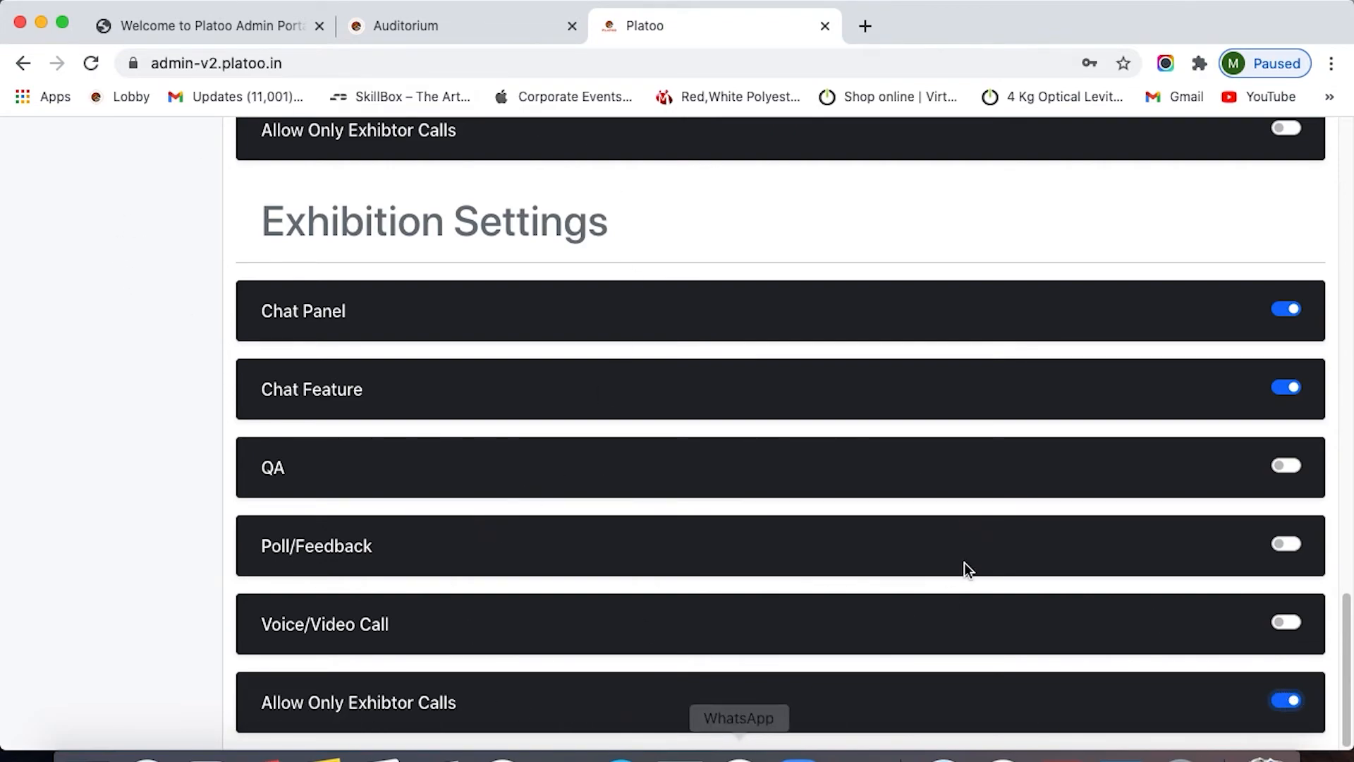
{"action": "left_click", "coordinate": [1288, 702]}
Open the notification form and keep it set for all attendees, with browser-based notification switched off
{"action": "left_click_drag", "start_coordinate": [1350, 629], "coordinate": [1345, 151]}
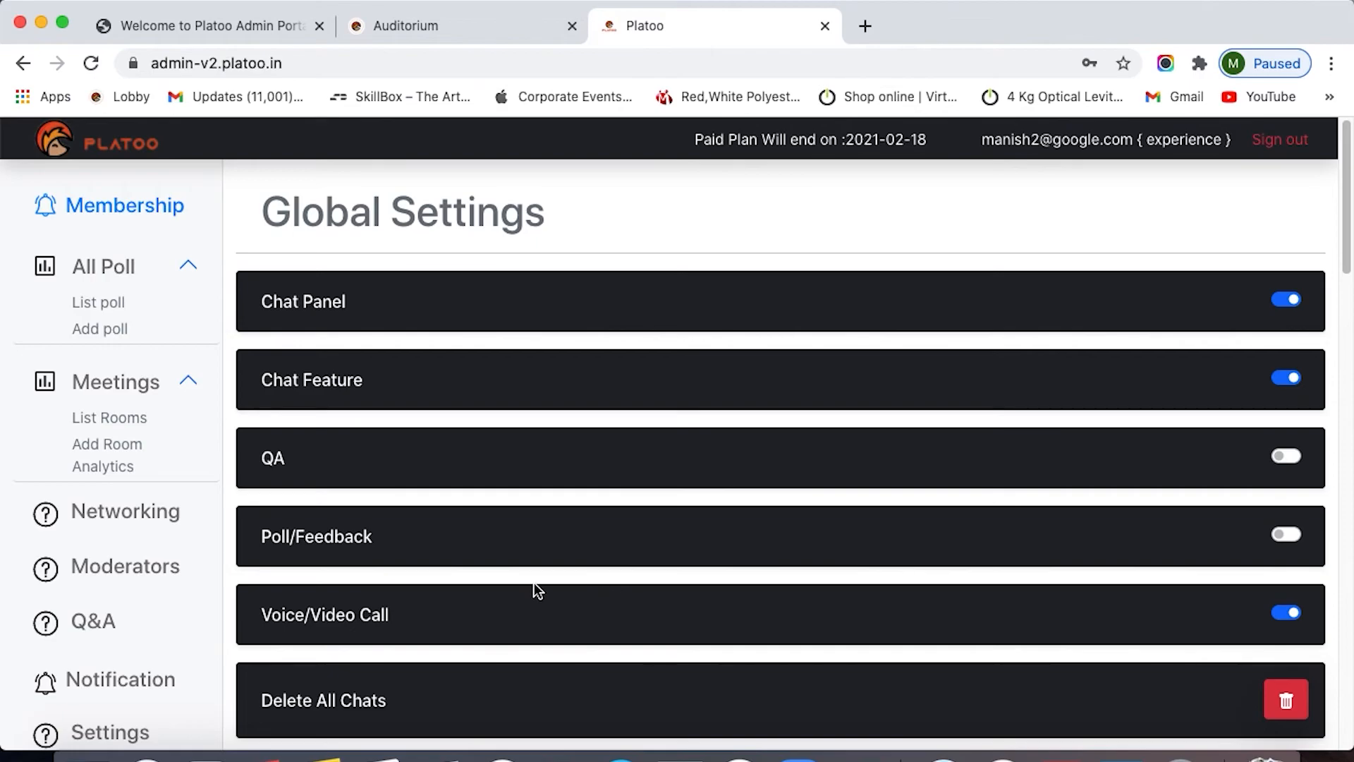
{"action": "left_click_drag", "start_coordinate": [1349, 256], "coordinate": [1347, 310]}
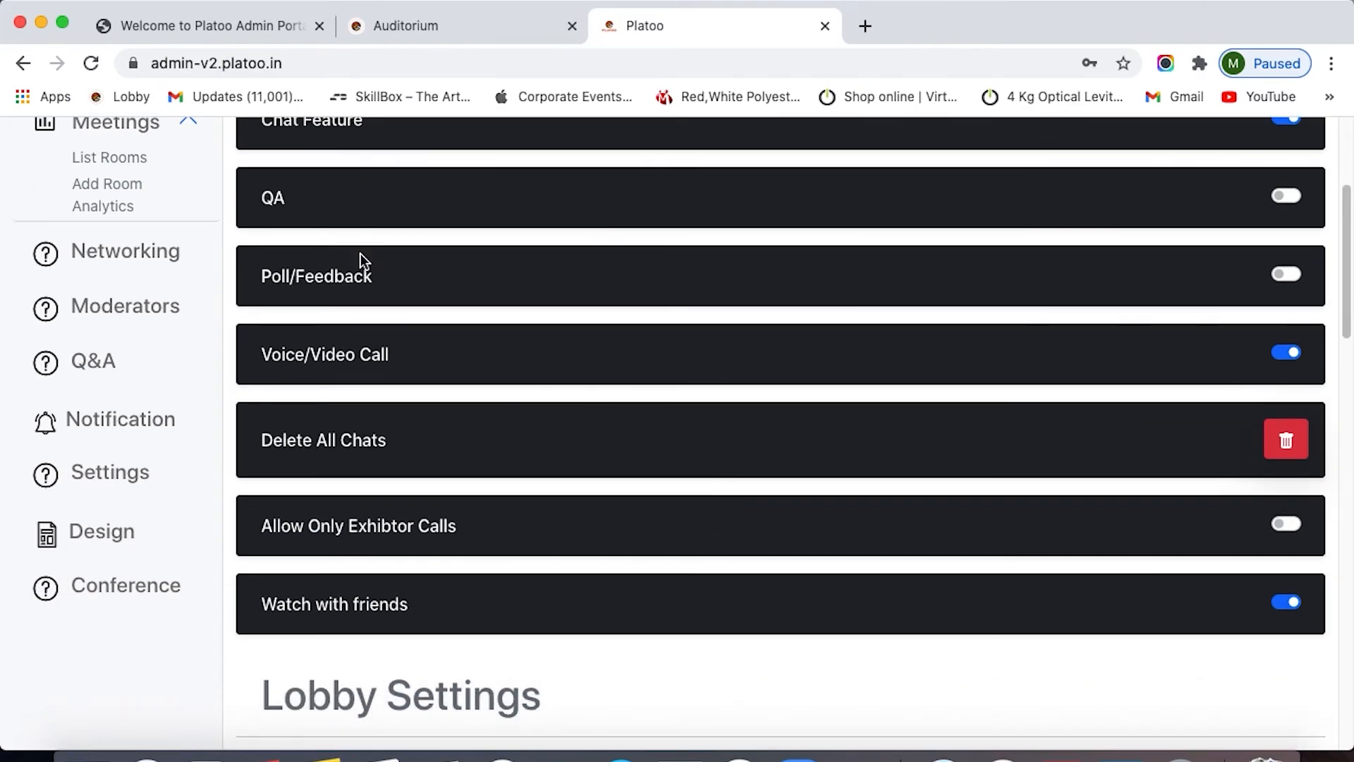
{"action": "left_click", "coordinate": [85, 427]}
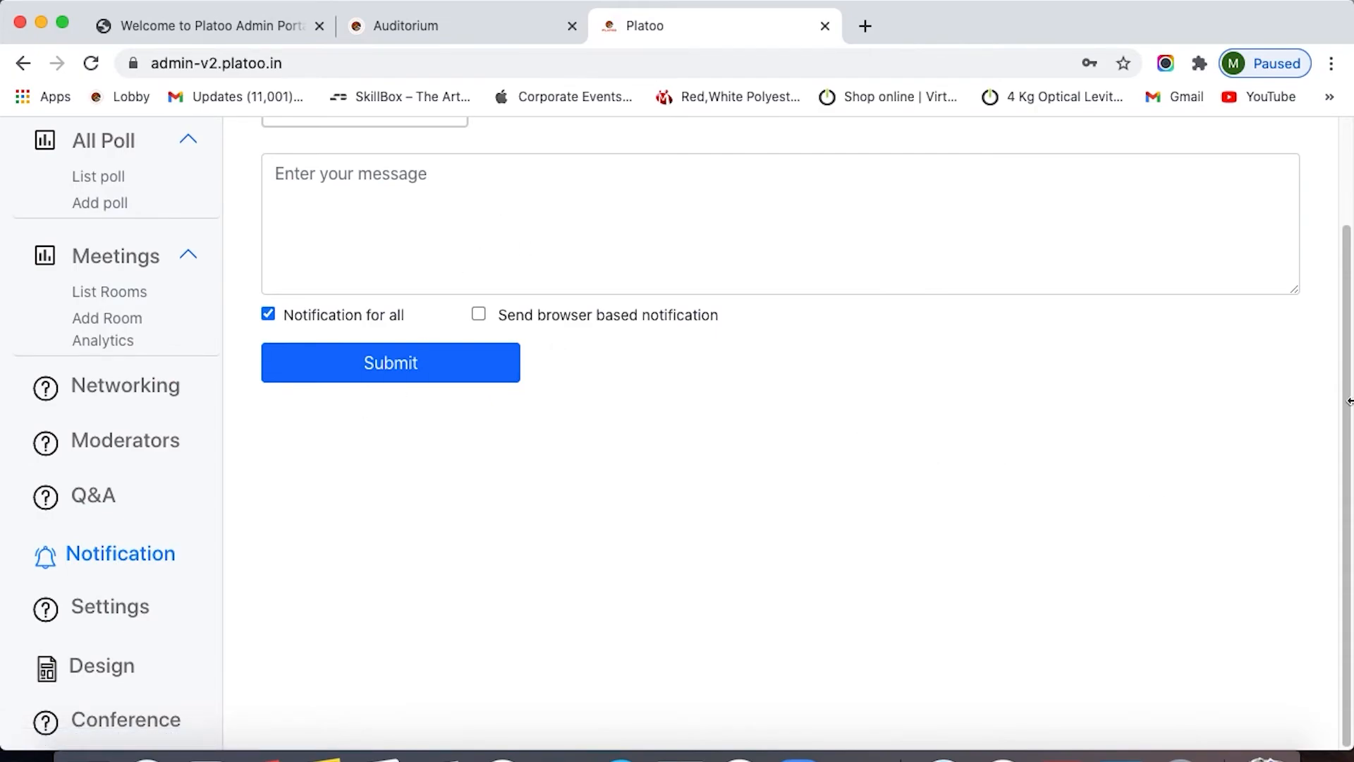
{"action": "left_click_drag", "start_coordinate": [1340, 395], "coordinate": [1344, 254]}
{"action": "left_click", "coordinate": [479, 440]}
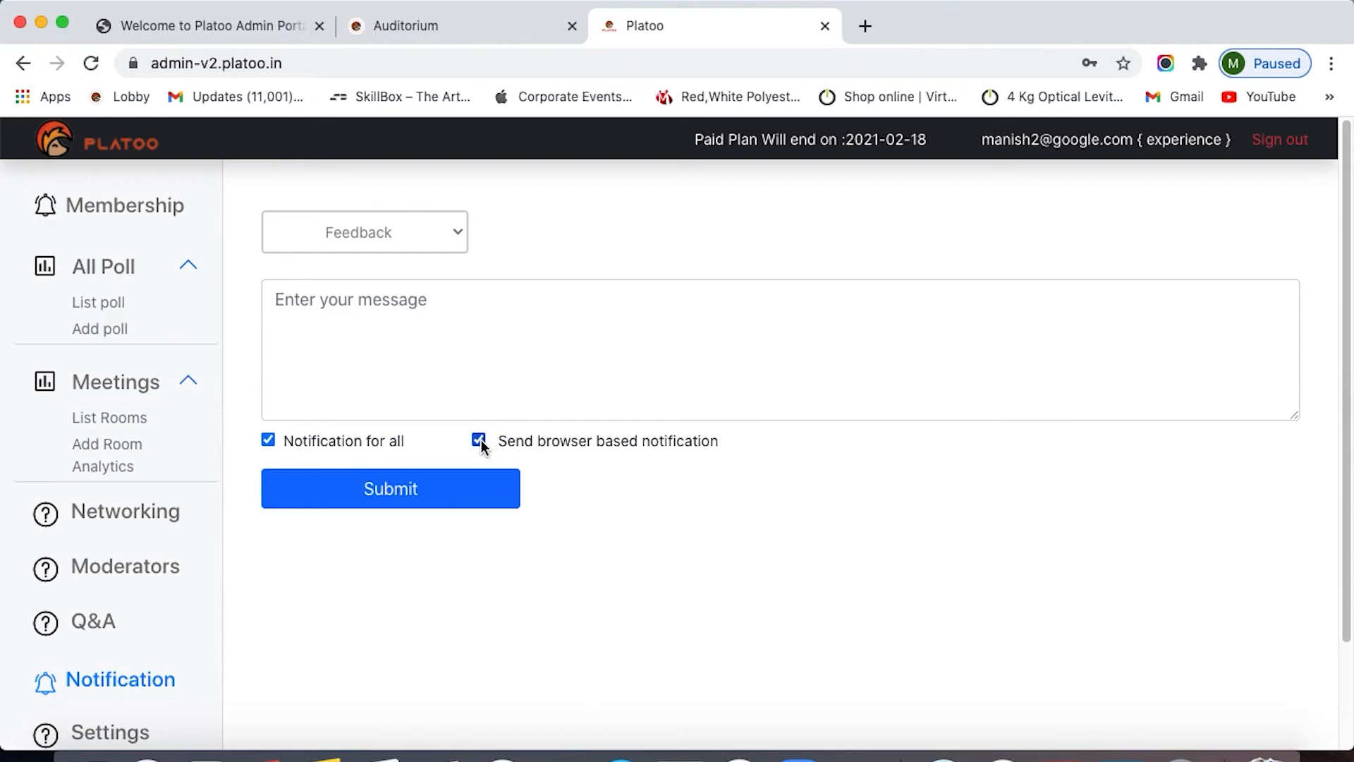
{"action": "left_click", "coordinate": [479, 440]}
Submit a General notification to all attendees with the message "afaefafef"
{"action": "left_click", "coordinate": [450, 221]}
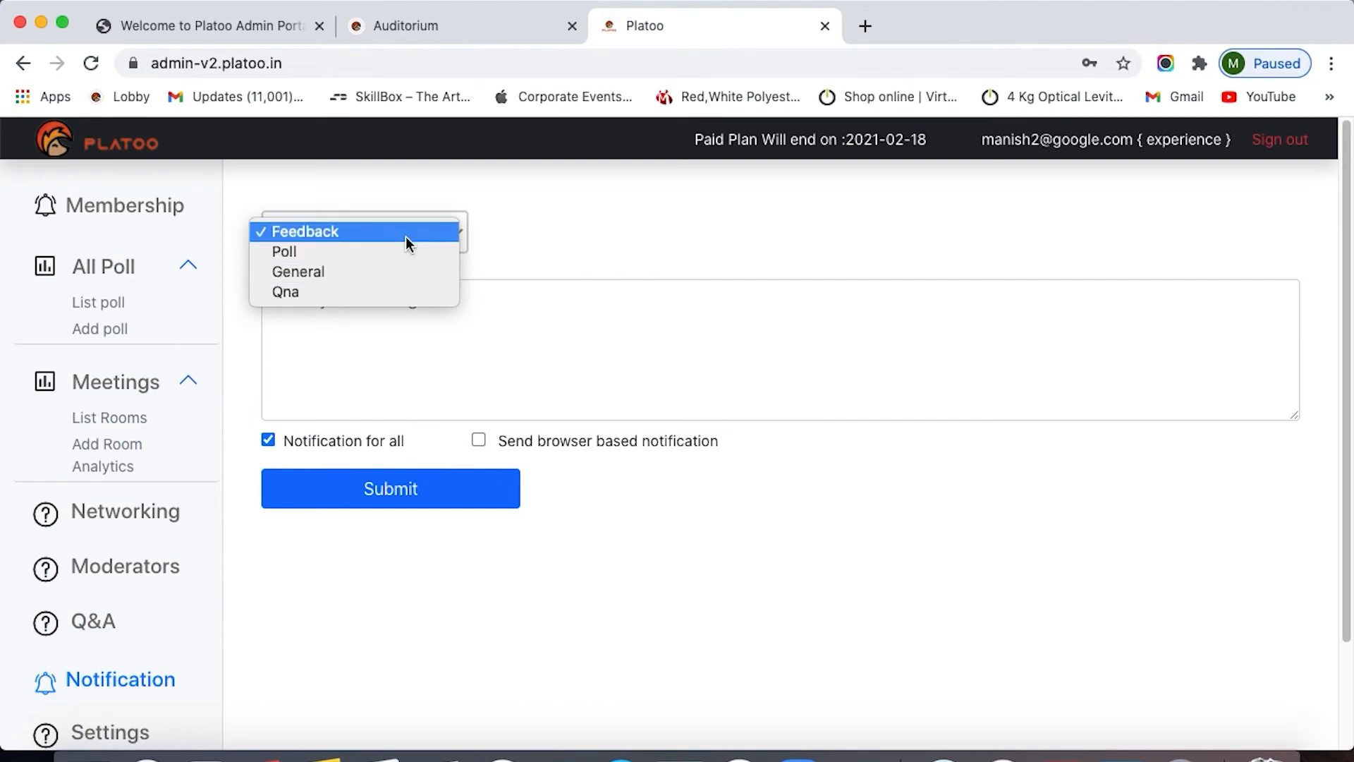
{"action": "left_click", "coordinate": [399, 275]}
{"action": "left_click", "coordinate": [389, 320]}
{"action": "type", "text": "afaefafef"}
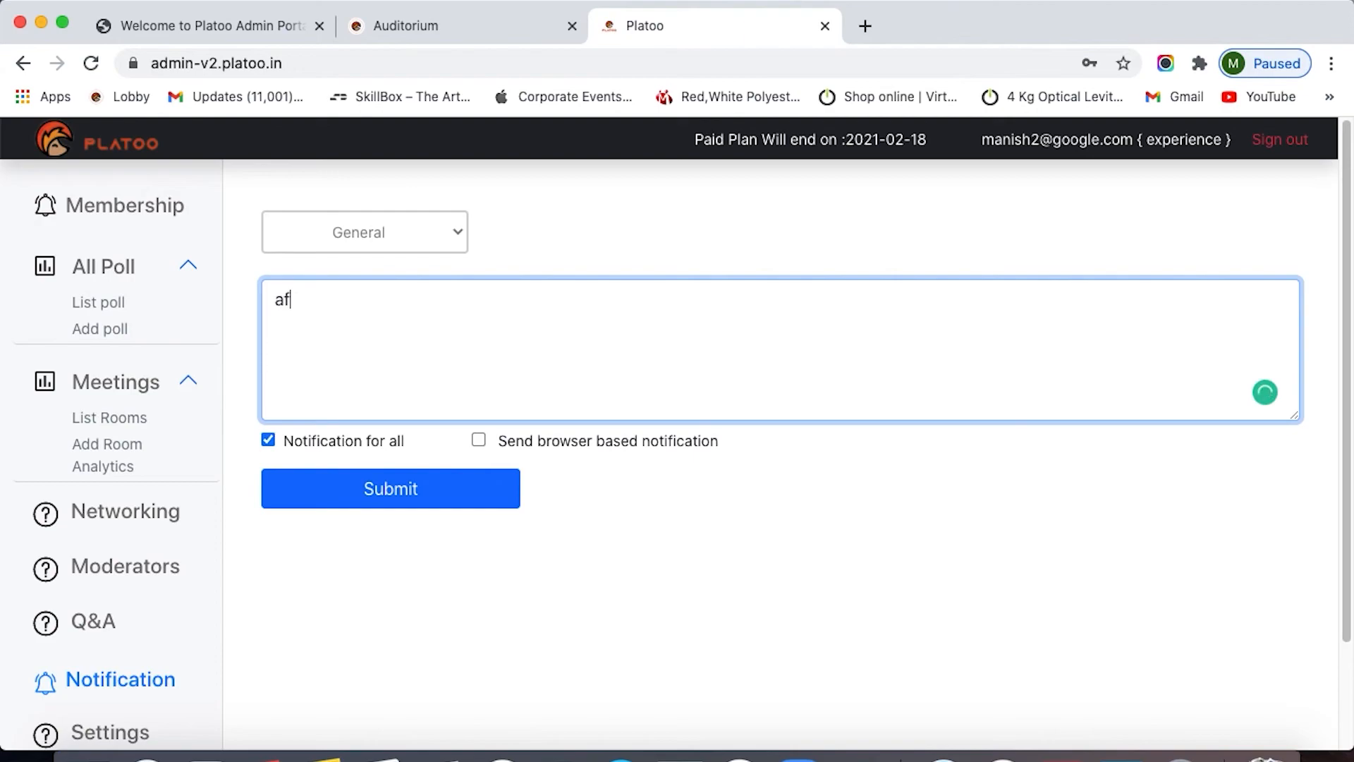
{"action": "left_click", "coordinate": [445, 485]}
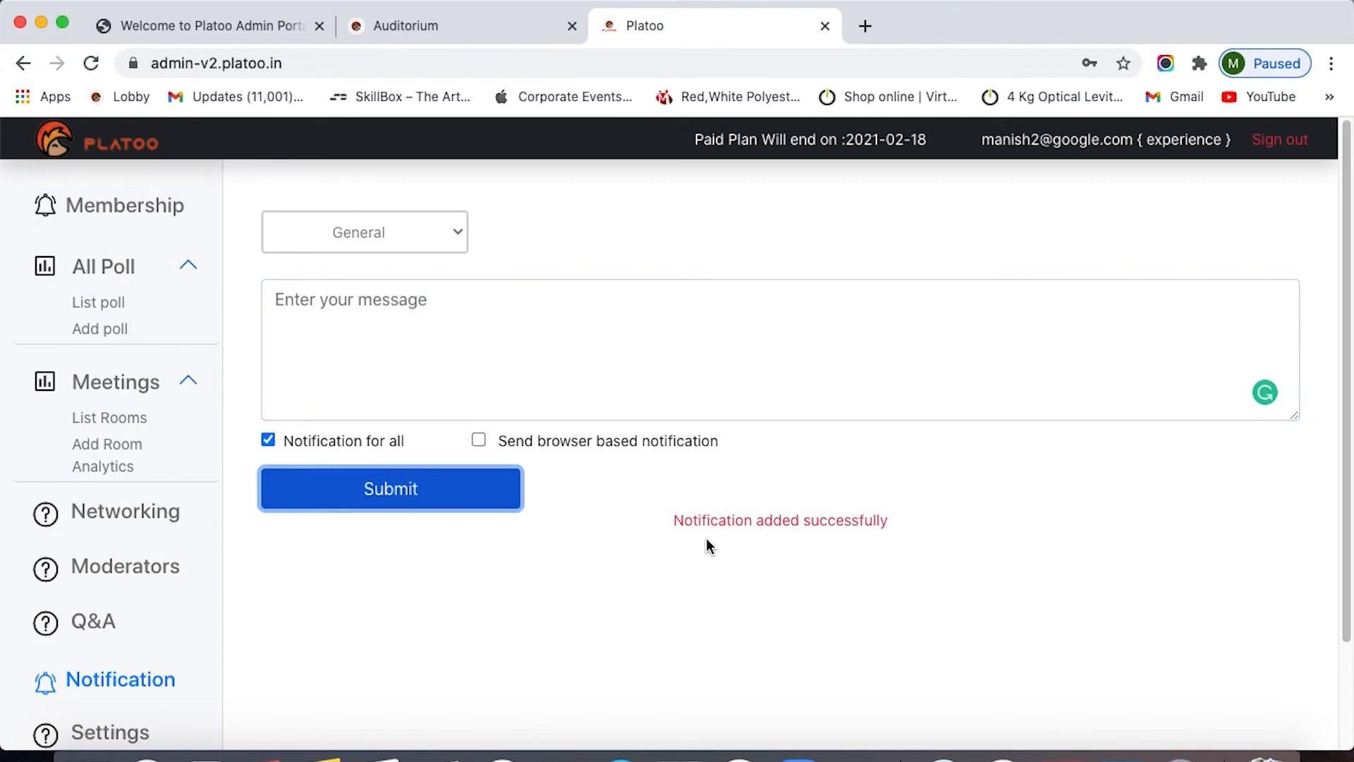
Check the Auditorium for the sent notification, collapse its feedback panel and go back to the Lobby
{"action": "left_click", "coordinate": [450, 24]}
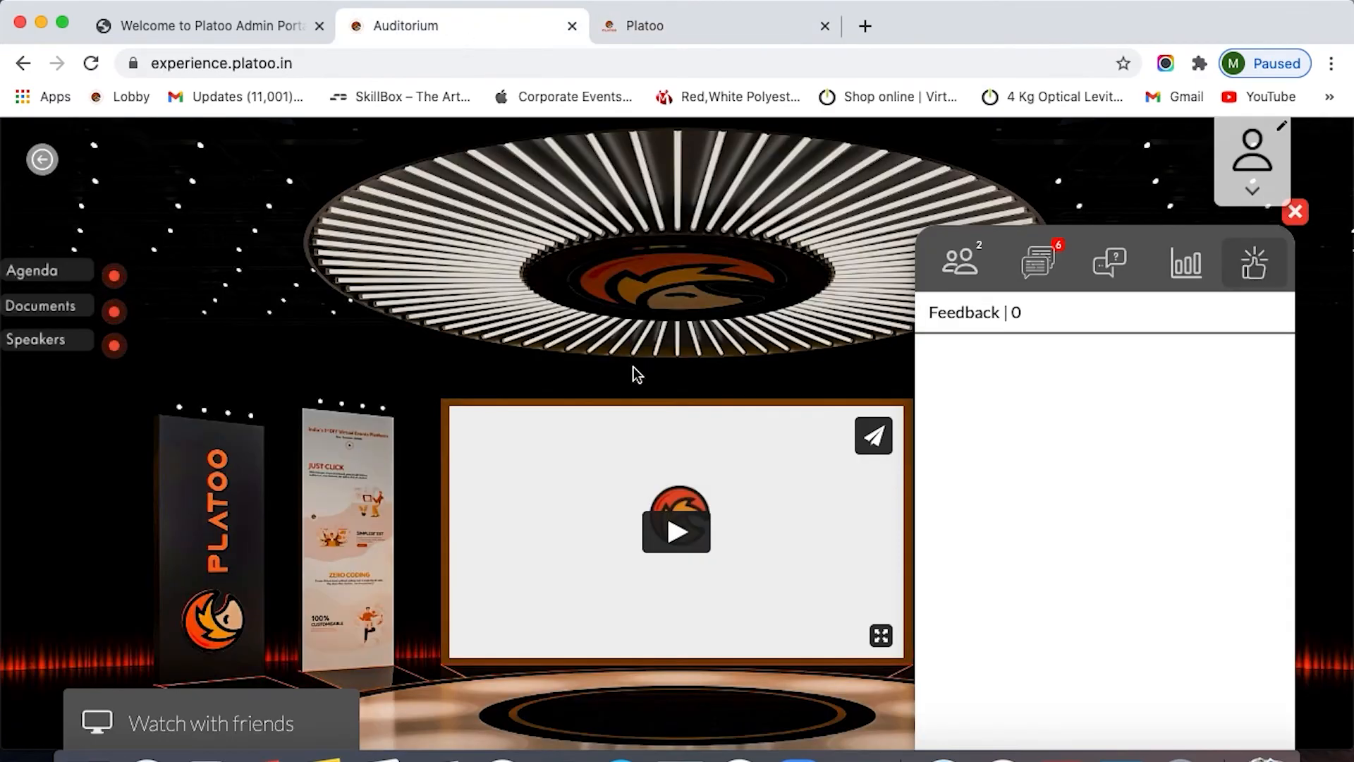
{"action": "left_click", "coordinate": [1295, 212]}
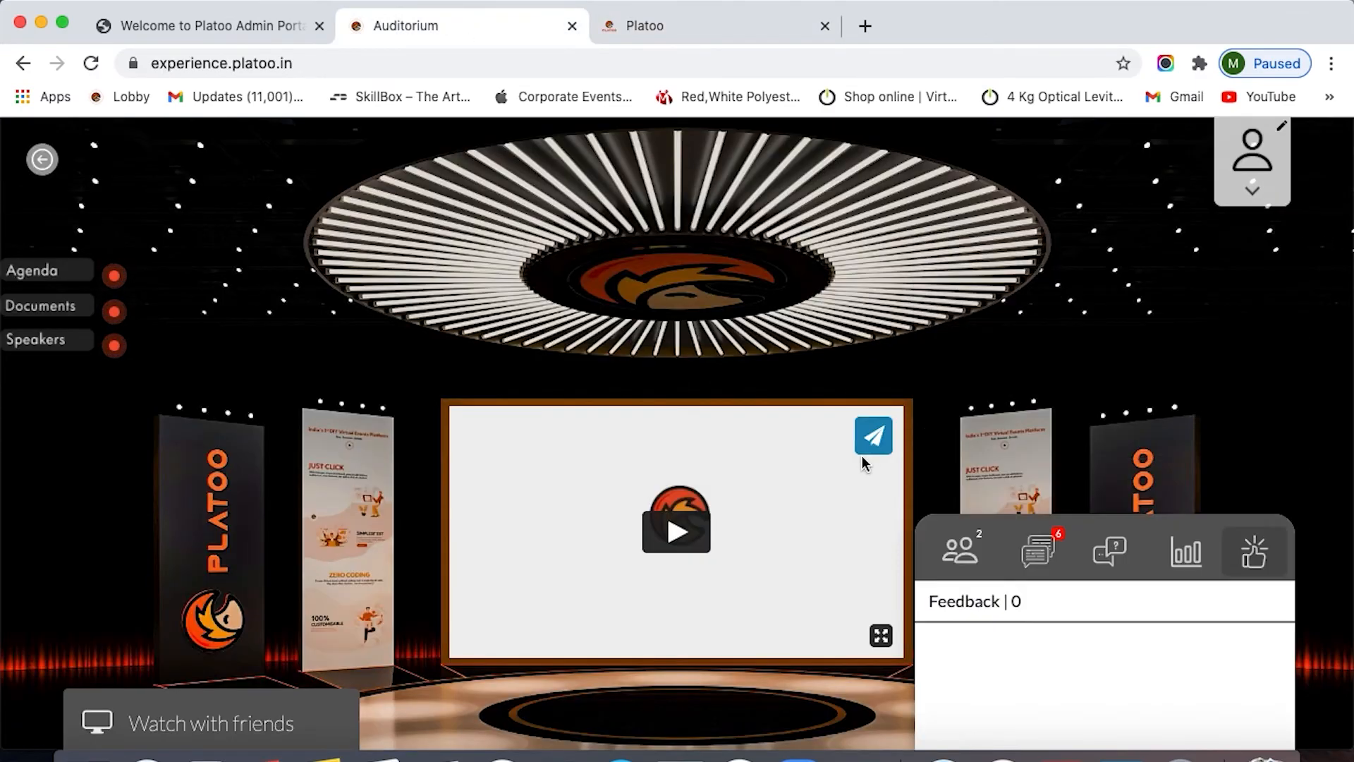
{"action": "left_click", "coordinate": [41, 159]}
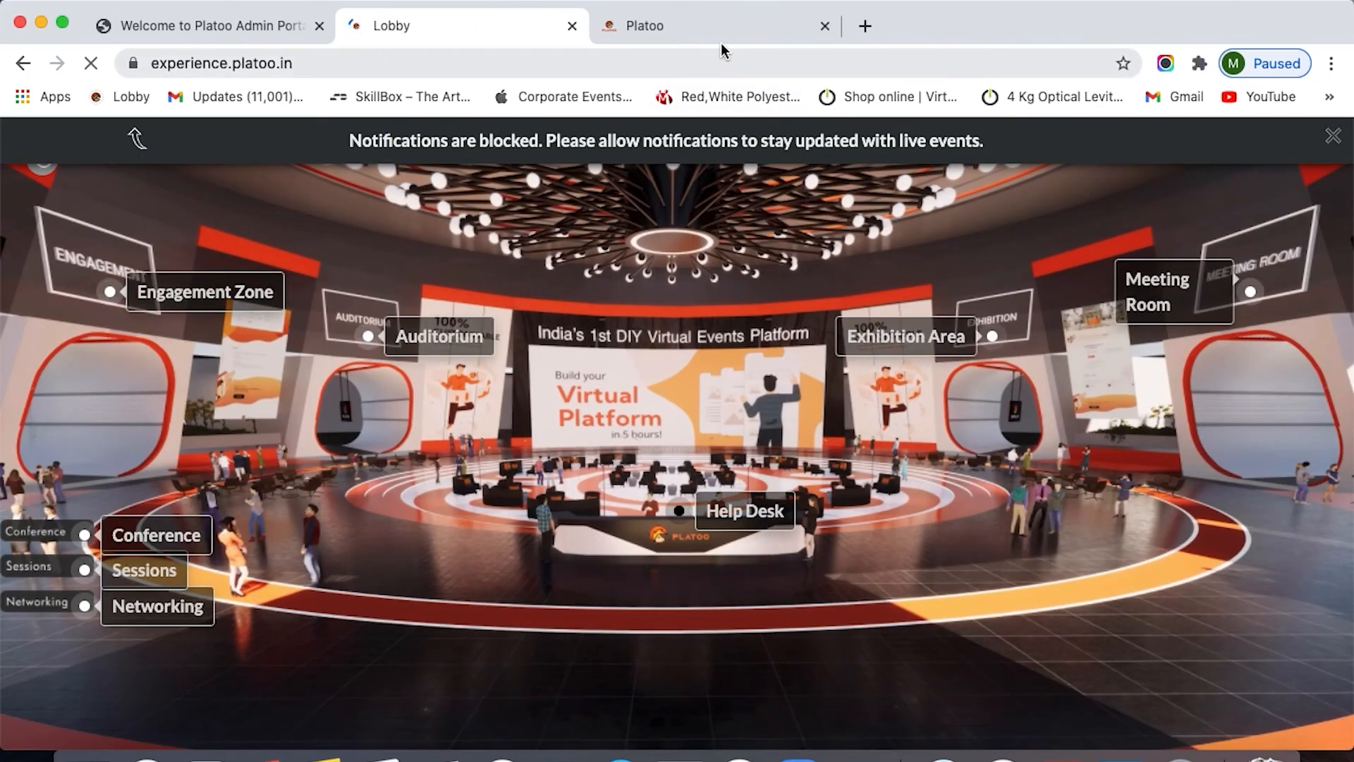
Submit another General notification to all attendees from the admin portal with the message "sxfvsVSVSVS"
{"action": "left_click", "coordinate": [721, 41]}
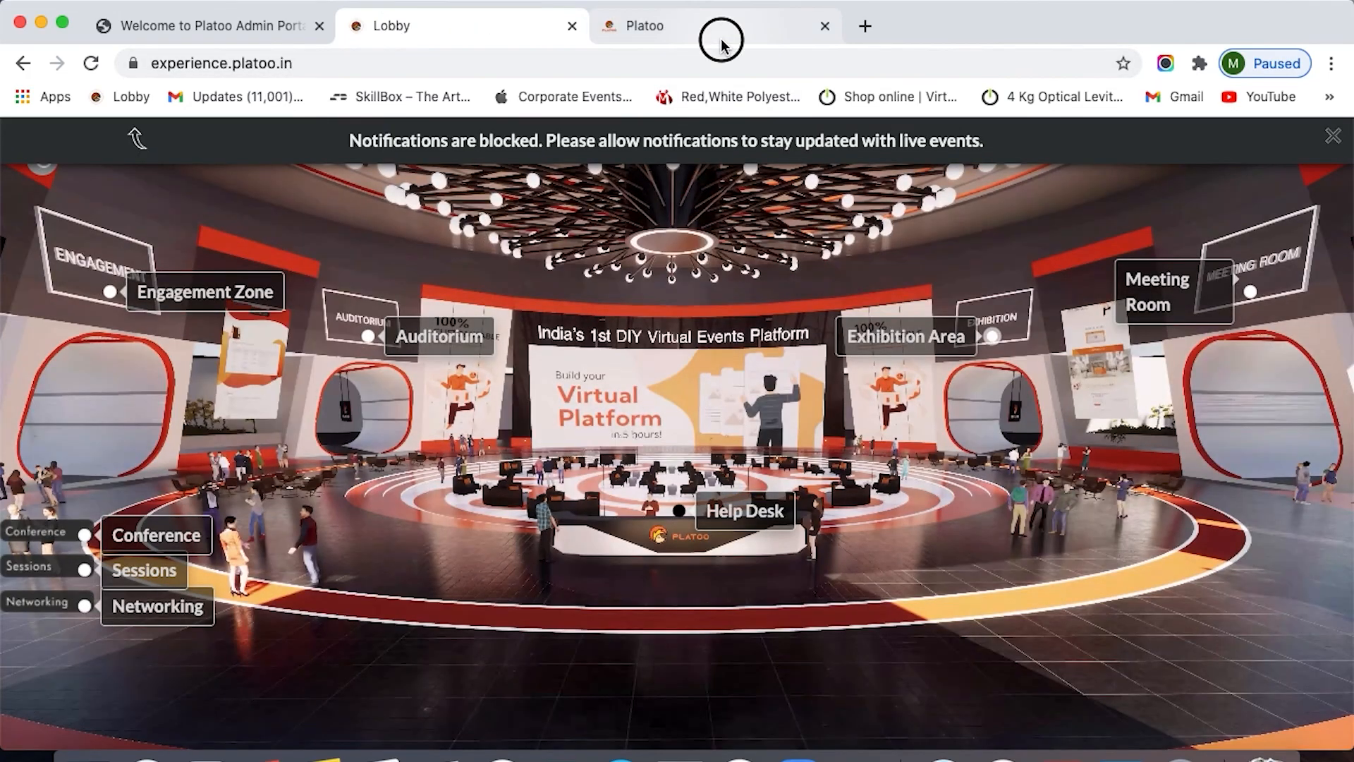
{"action": "left_click", "coordinate": [383, 376]}
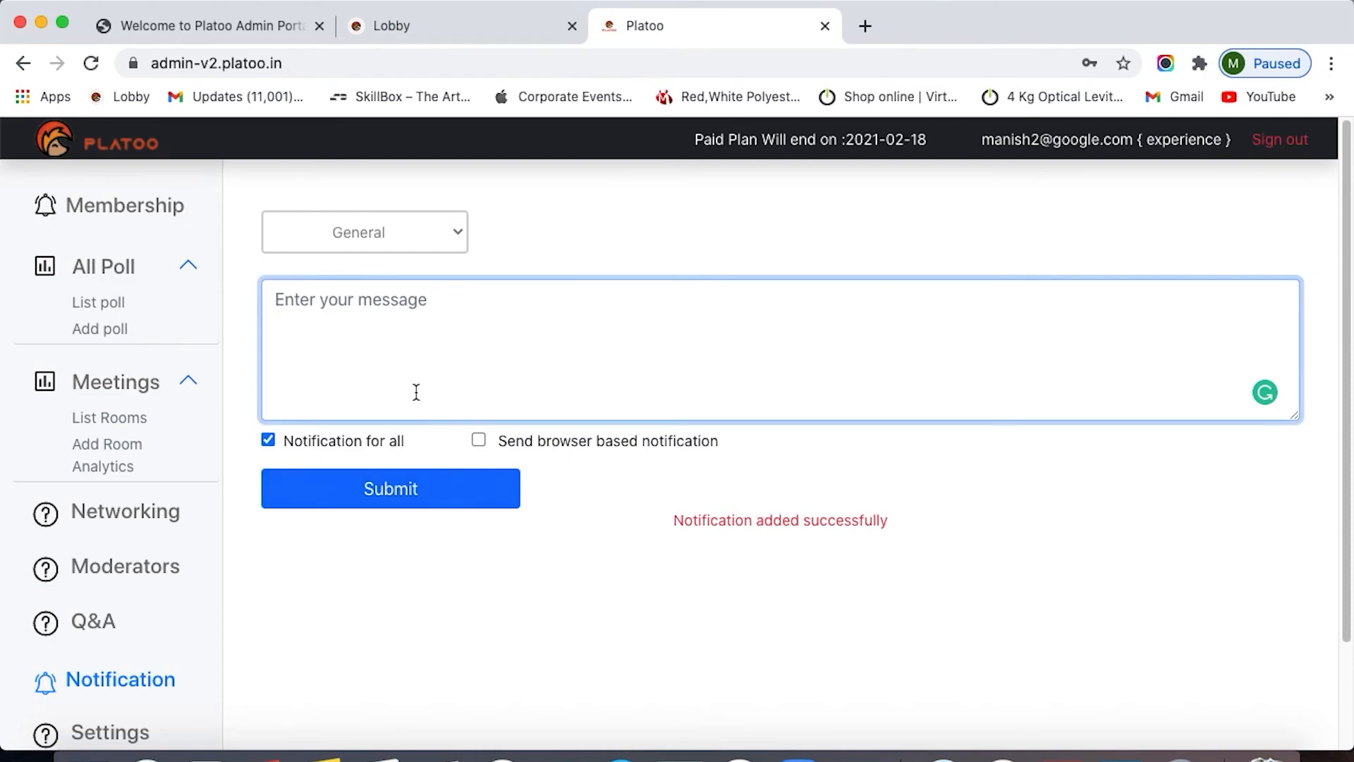
{"action": "type", "text": "sxfvsVSVSVS"}
{"action": "left_click", "coordinate": [426, 483]}
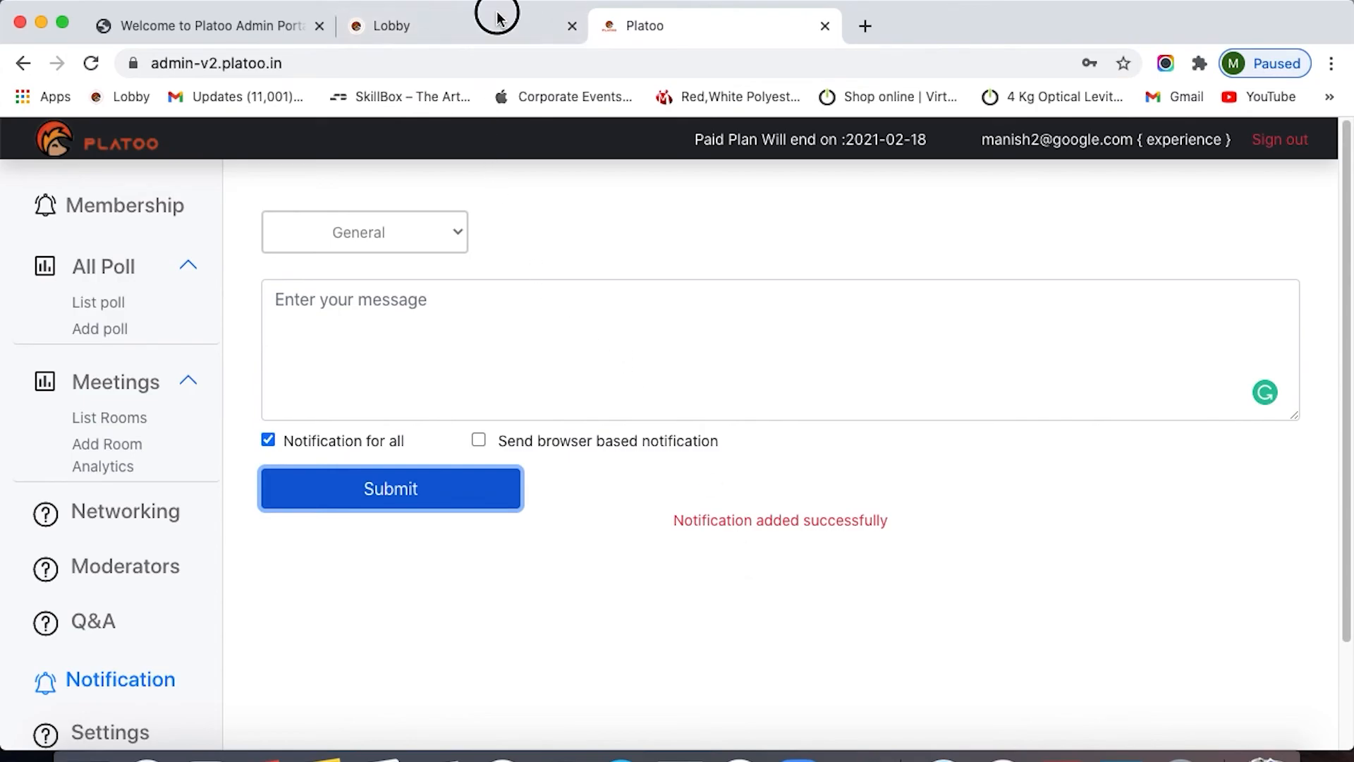
View the general notification in the Lobby, closing the Tweets feed and dismissing the notification
{"action": "left_click", "coordinate": [553, 26]}
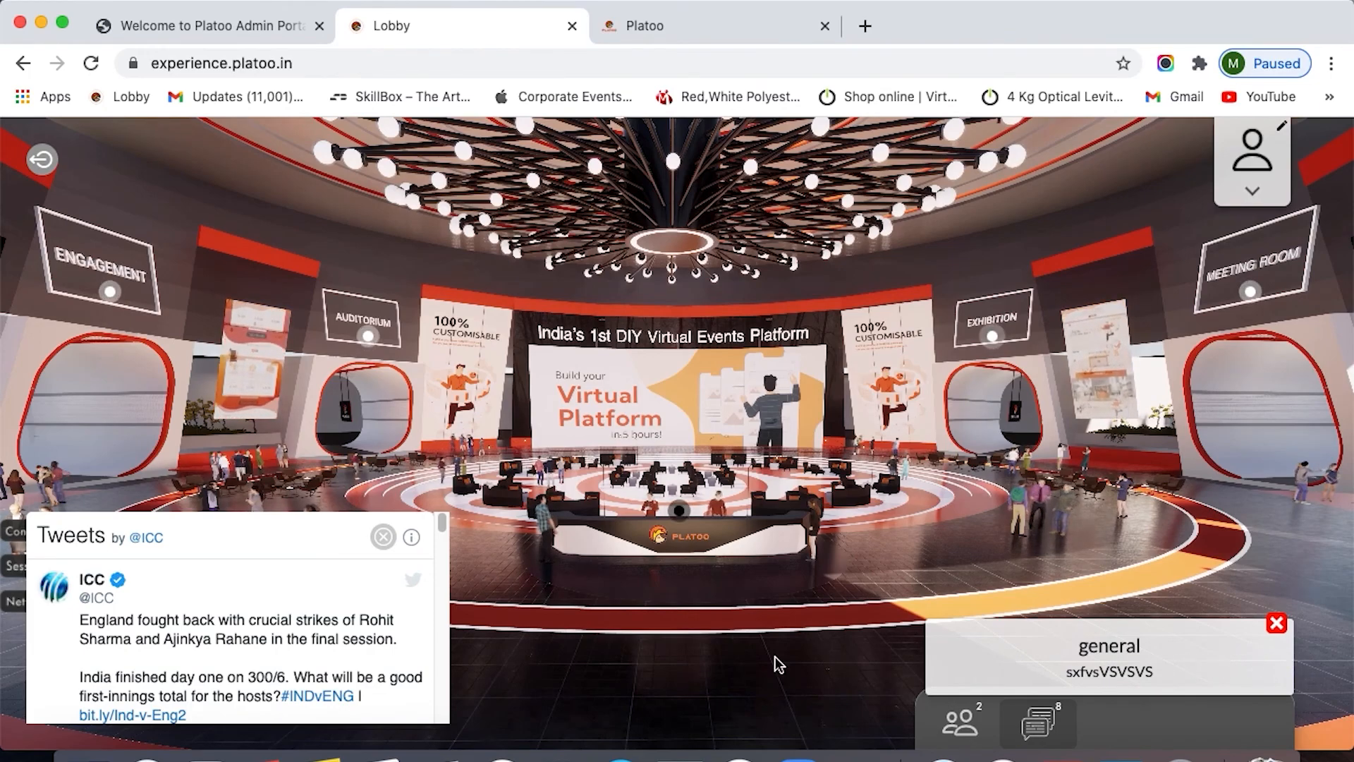
{"action": "left_click", "coordinate": [385, 537]}
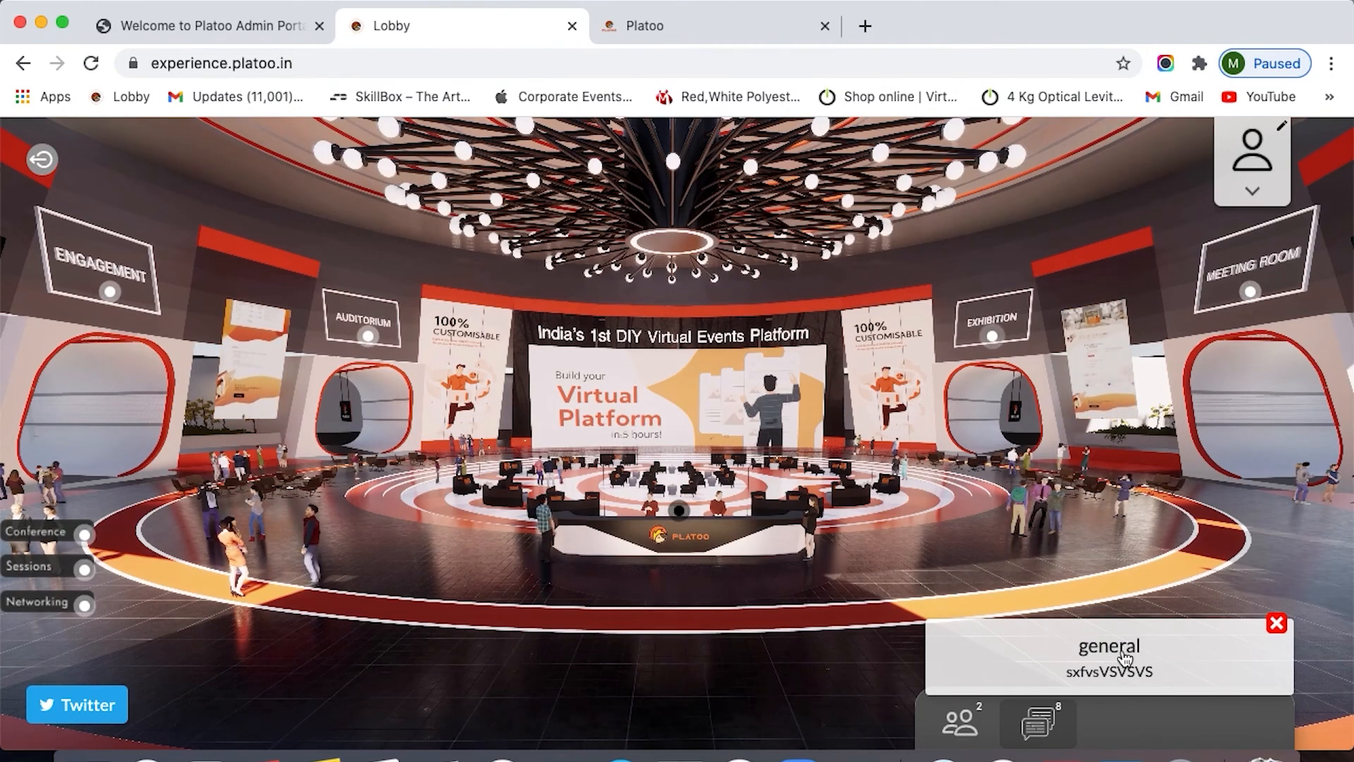
{"action": "left_click", "coordinate": [1277, 624]}
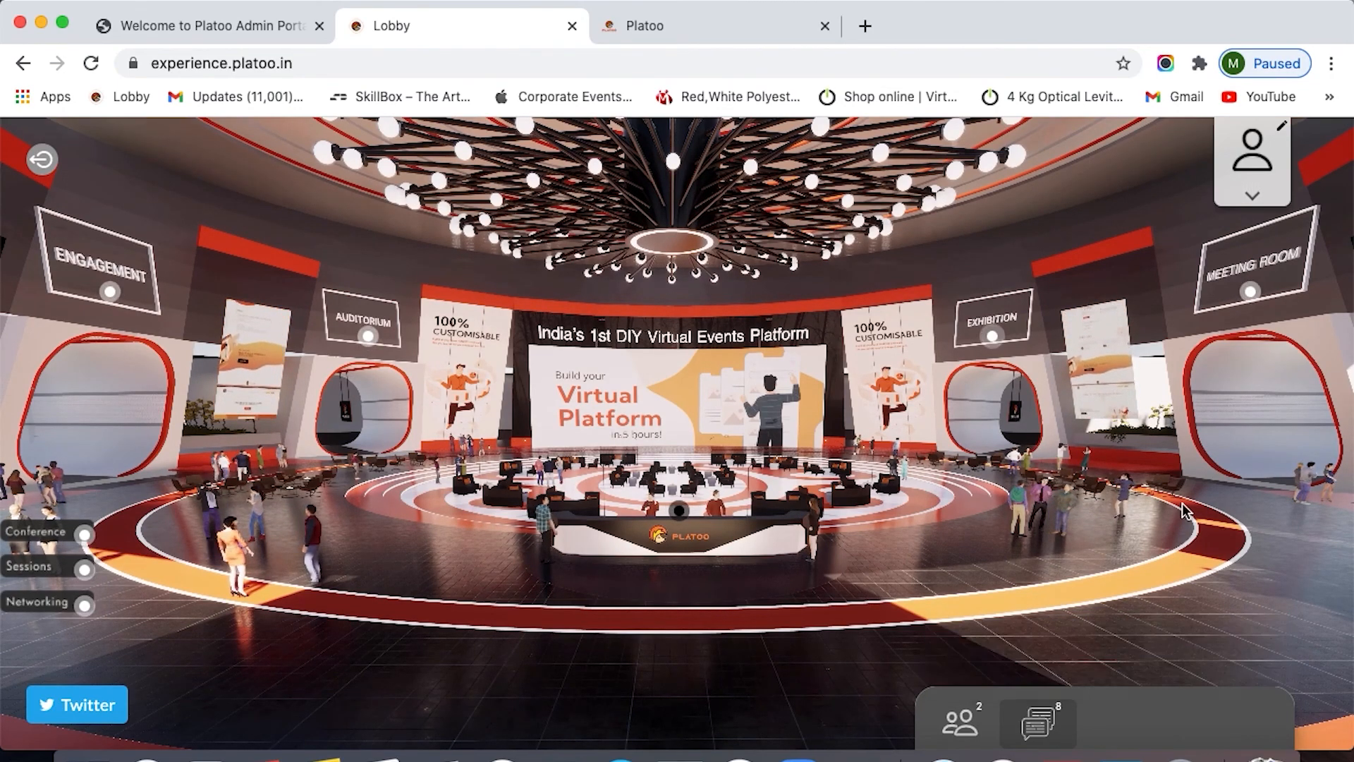
Examine the available notification types while keeping General, and look over the Lobby before returning to the notification form
{"action": "left_click", "coordinate": [684, 29]}
{"action": "left_click", "coordinate": [439, 247]}
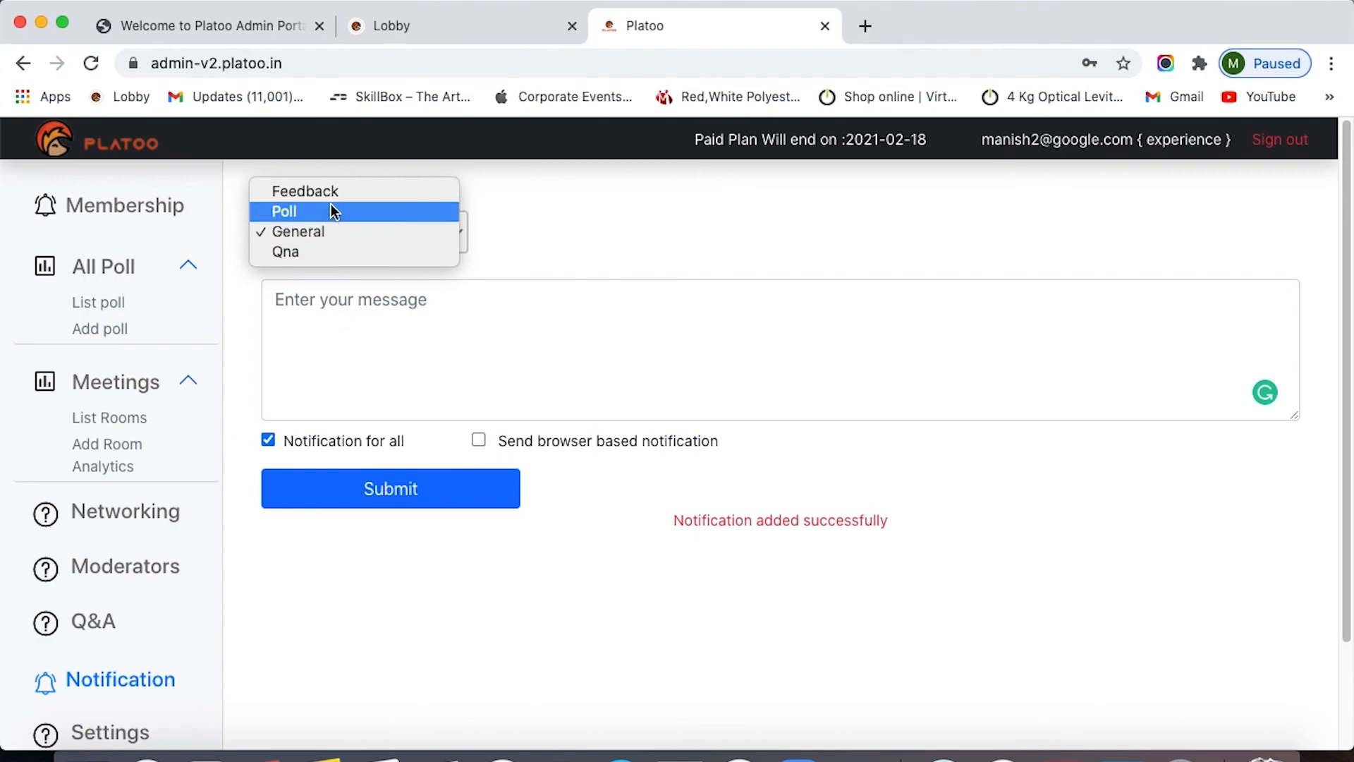
{"action": "left_click", "coordinate": [829, 721]}
{"action": "left_click", "coordinate": [499, 38]}
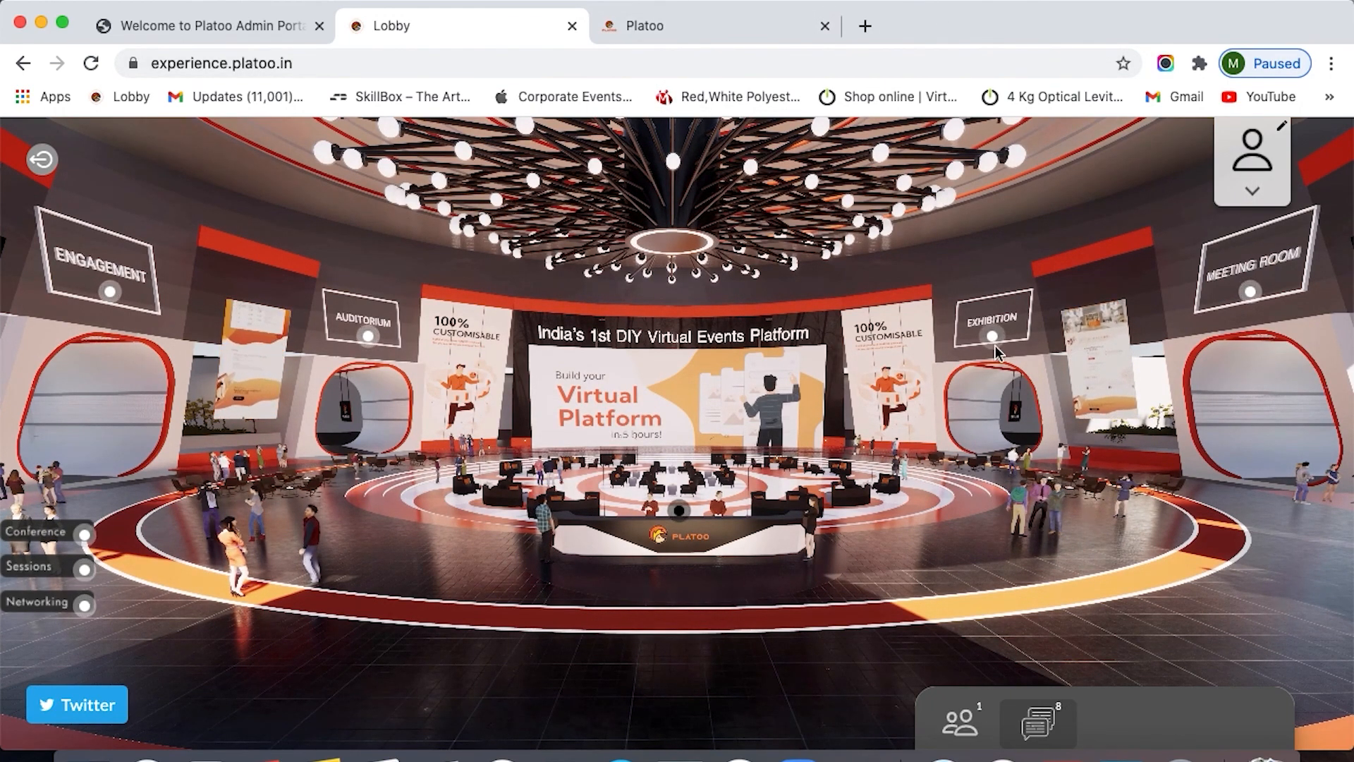
{"action": "left_click", "coordinate": [692, 26]}
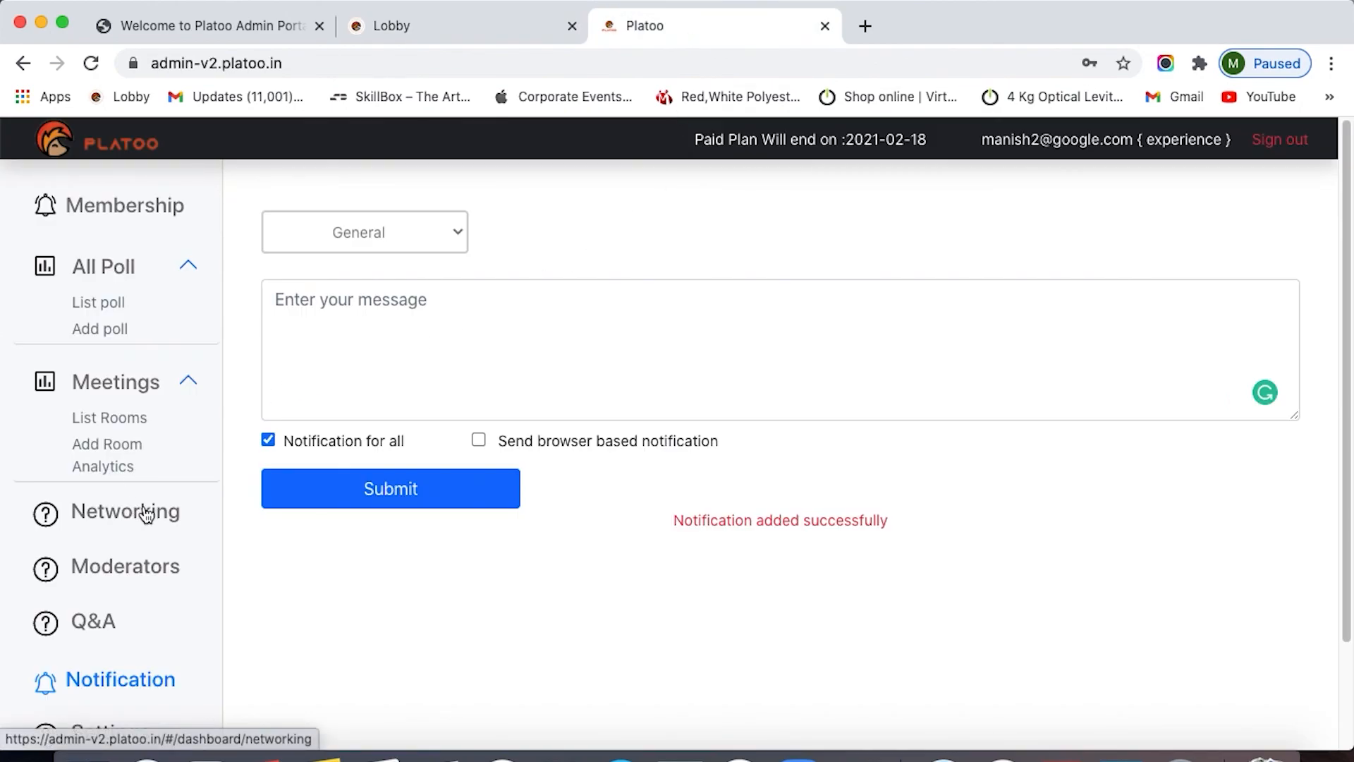